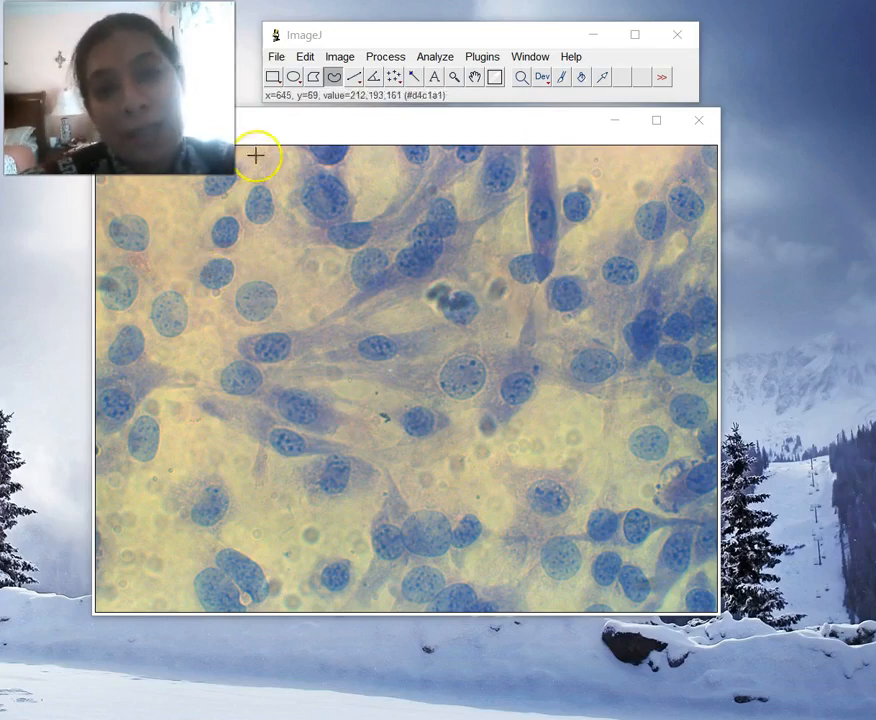
Trace freehand selections around a small round cell and the long spindle-shaped cell in the upper part of the image
mouse_move(190, 248)
left_mouse_down()
mouse_move(221, 256)
mouse_move(241, 250)
mouse_move(243, 233)
left_mouse_up()
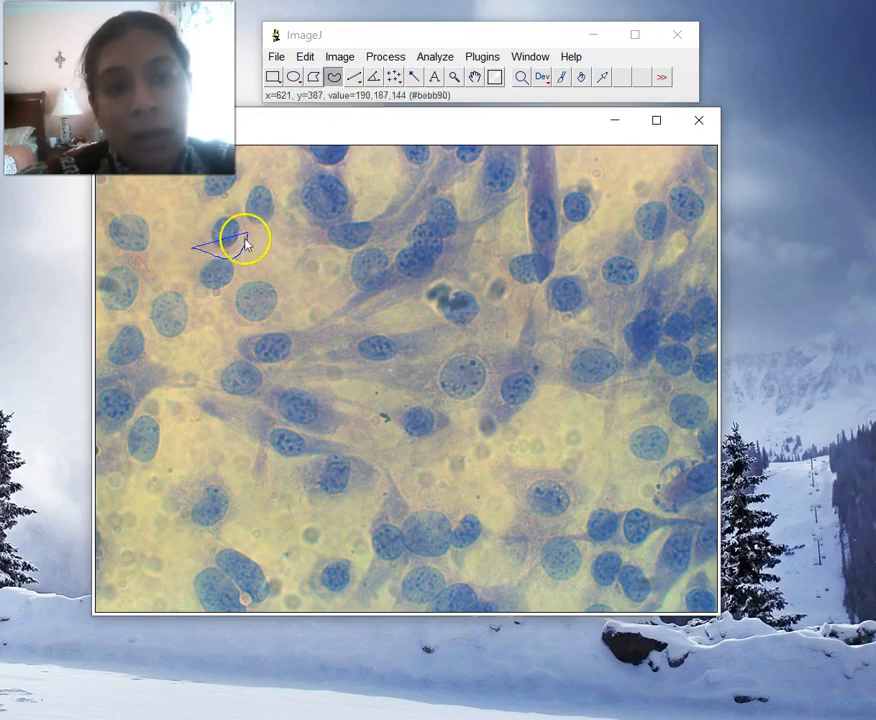
left_click(240, 235)
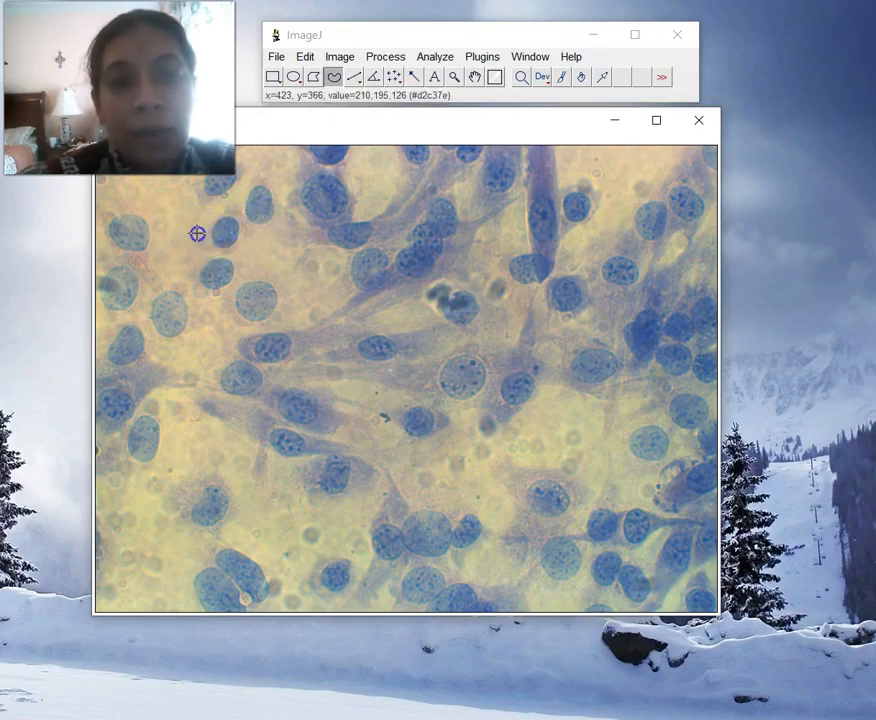
mouse_move(187, 248)
left_mouse_down()
mouse_move(240, 205)
mouse_move(237, 250)
mouse_move(187, 248)
left_mouse_up()
left_click(240, 201)
mouse_move(240, 201)
left_mouse_down()
mouse_move(276, 164)
mouse_move(287, 244)
mouse_move(252, 239)
mouse_move(235, 221)
mouse_move(241, 196)
left_mouse_up()
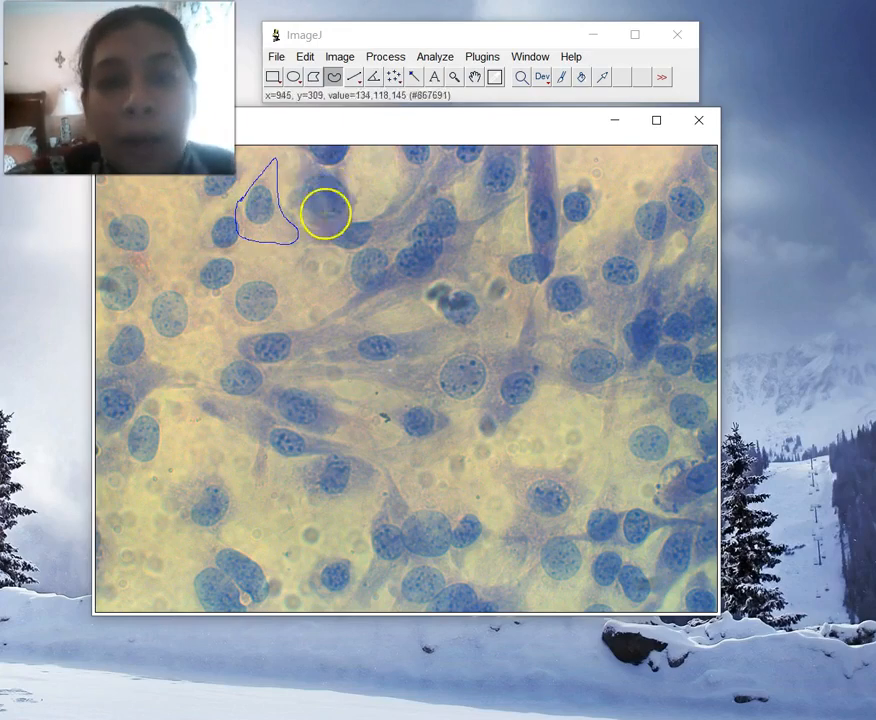
mouse_move(304, 232)
left_mouse_down()
mouse_move(395, 214)
mouse_move(446, 147)
mouse_move(463, 162)
mouse_move(461, 182)
mouse_move(394, 236)
mouse_move(326, 248)
mouse_move(277, 235)
mouse_move(297, 217)
mouse_move(313, 227)
left_mouse_up()
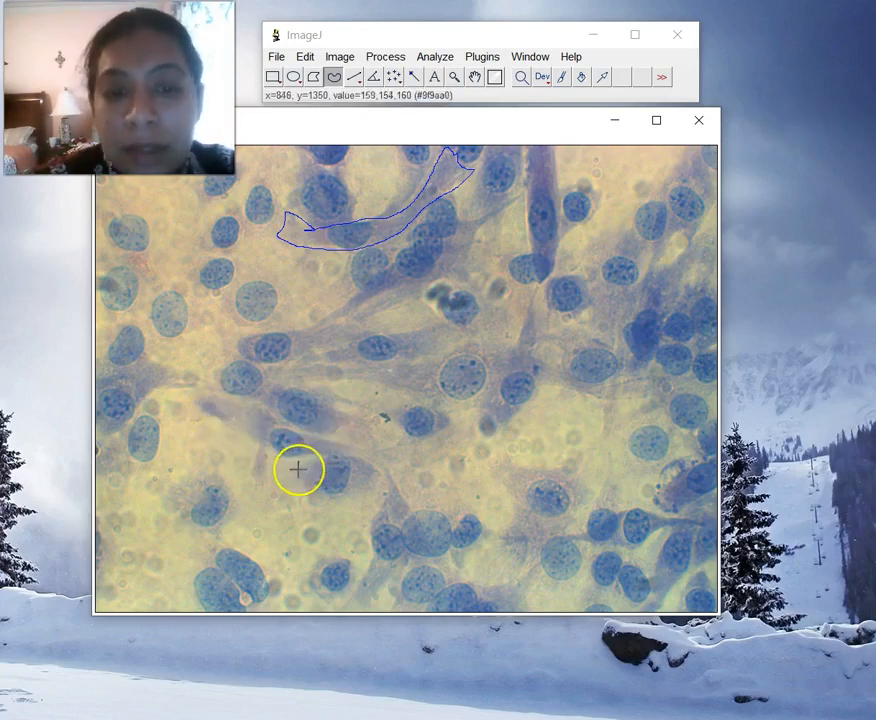
Trace a closed freehand selection around the pointed cell in the lower-middle part of the image, redrawing the first attempt
mouse_move(290, 466)
left_mouse_down()
mouse_move(390, 470)
mouse_move(313, 457)
left_mouse_up()
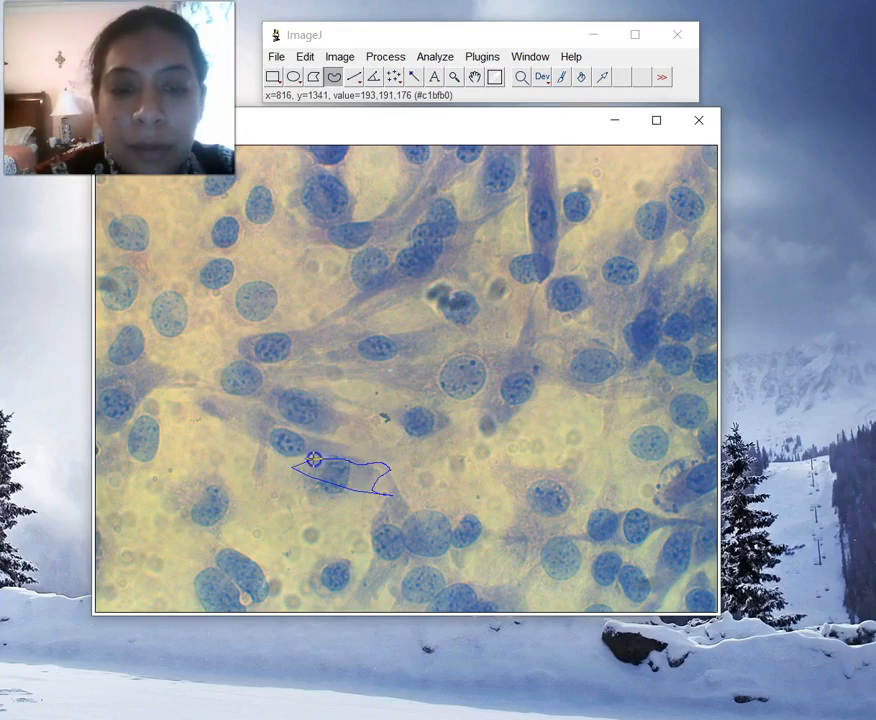
left_click(289, 473)
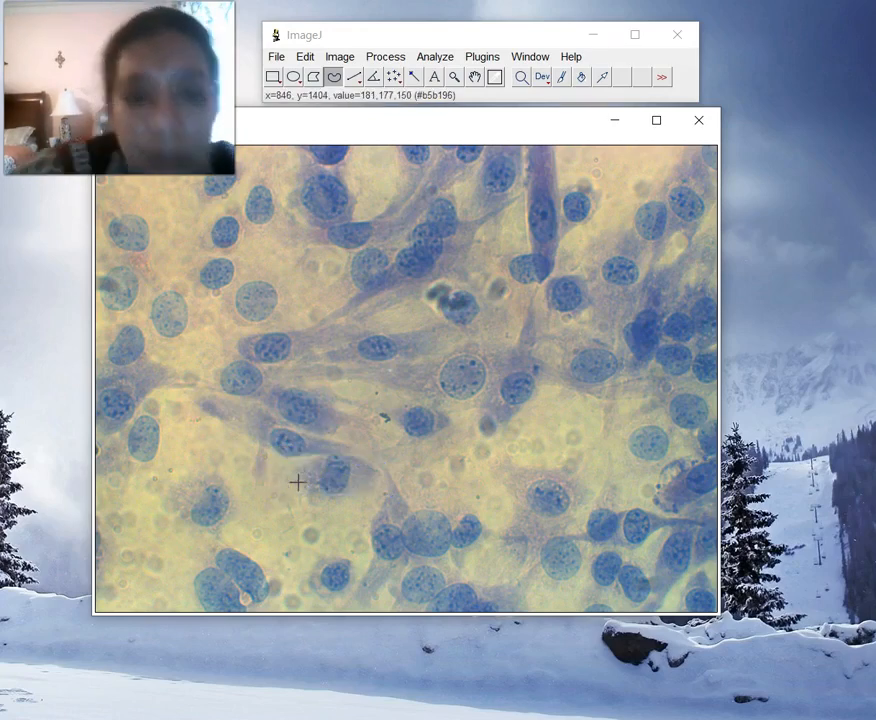
mouse_move(270, 465)
left_mouse_down()
mouse_move(340, 459)
mouse_move(373, 466)
mouse_move(377, 477)
mouse_move(354, 495)
mouse_move(303, 500)
mouse_move(265, 466)
left_mouse_up()
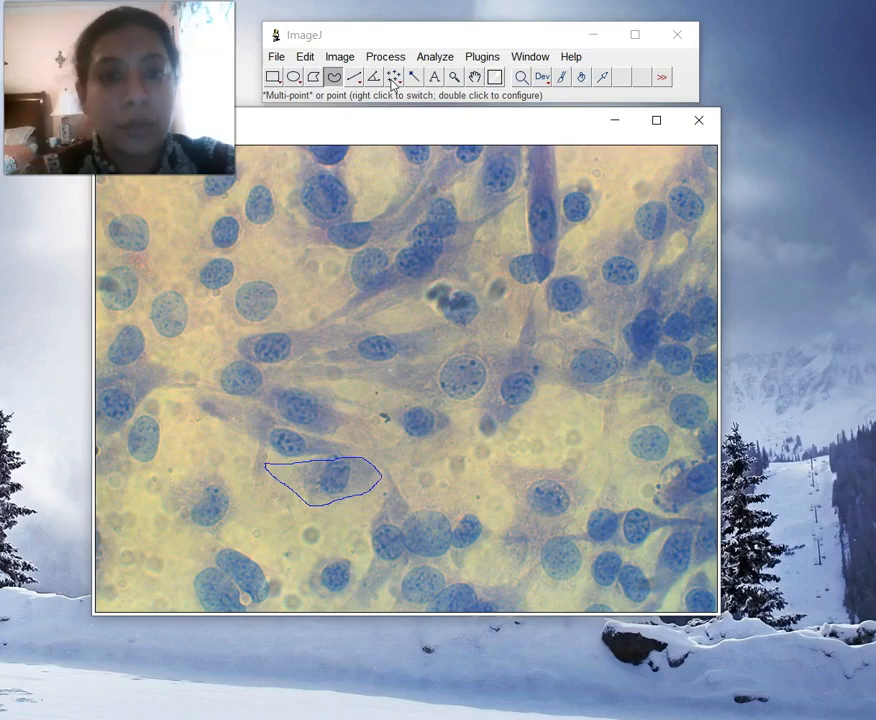
Set the Multi-point tool's marker type to Cross and place a point on the oval nucleus in the image's upper left
left_click(391, 80)
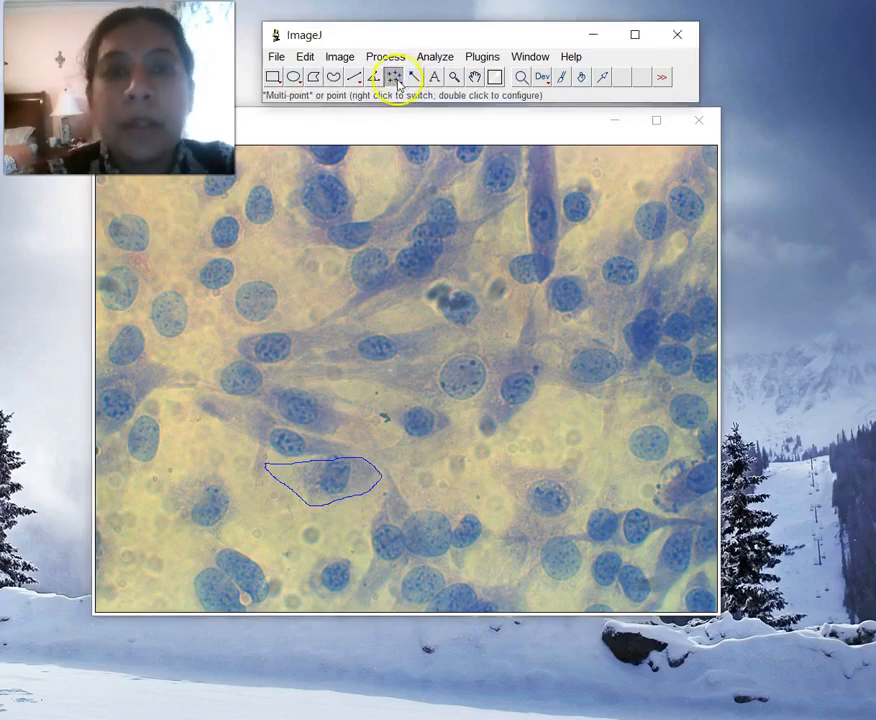
double_click(396, 84)
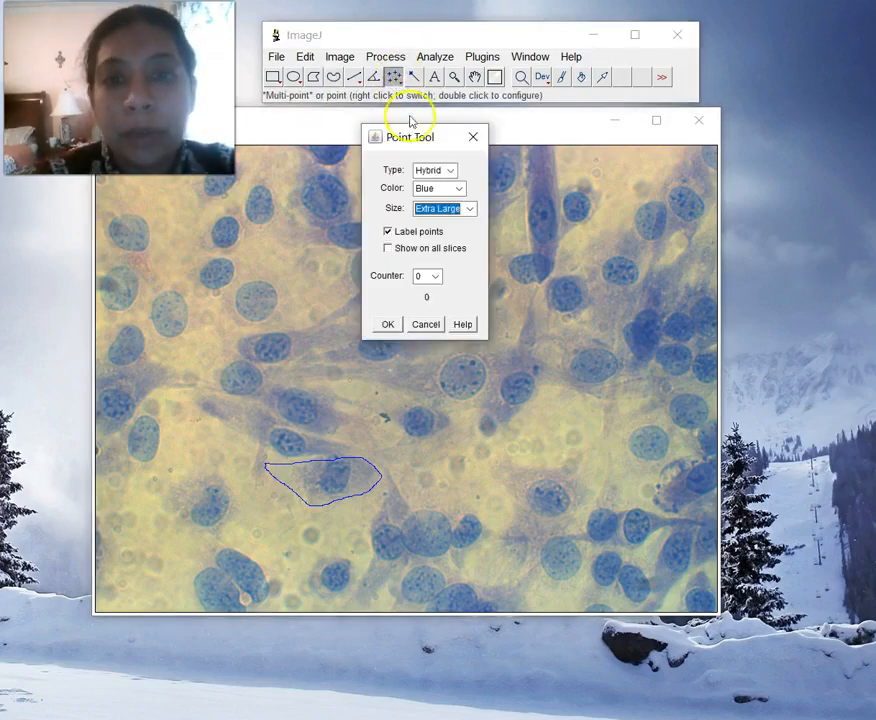
left_click(430, 170)
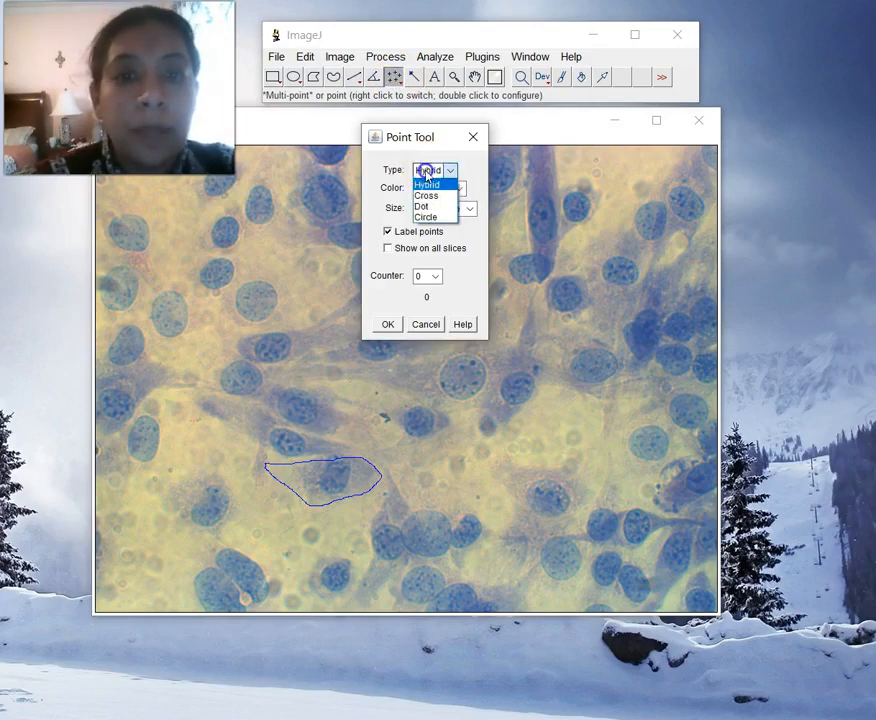
left_click(426, 196)
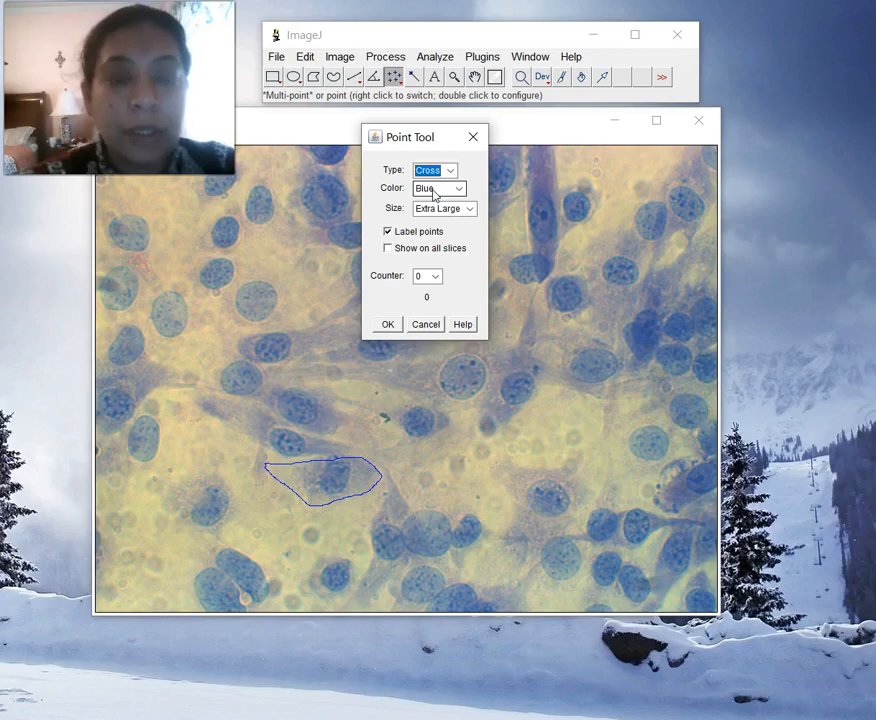
left_click(425, 172)
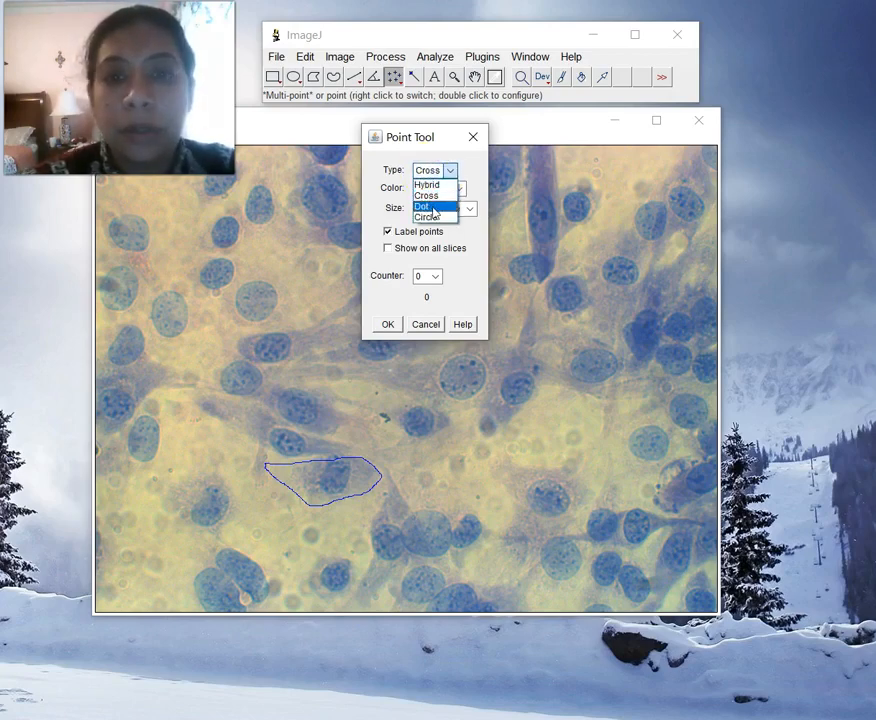
left_click(272, 190)
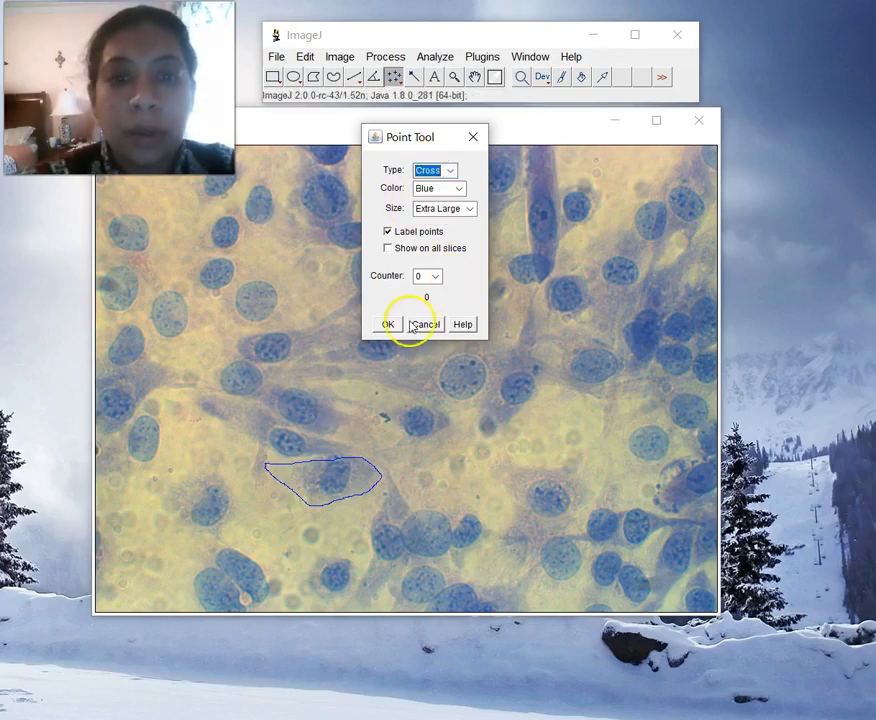
left_click(420, 324)
left_click(263, 208)
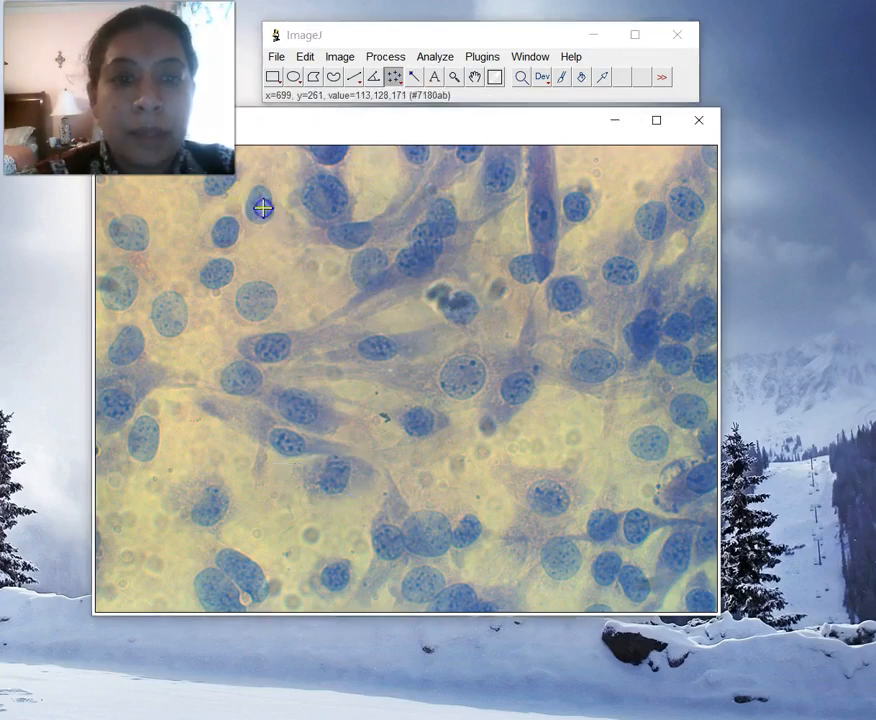
Try the Hybrid, Dot and Circle marker types on the placed point, and set the type back to Cross
left_click(395, 79)
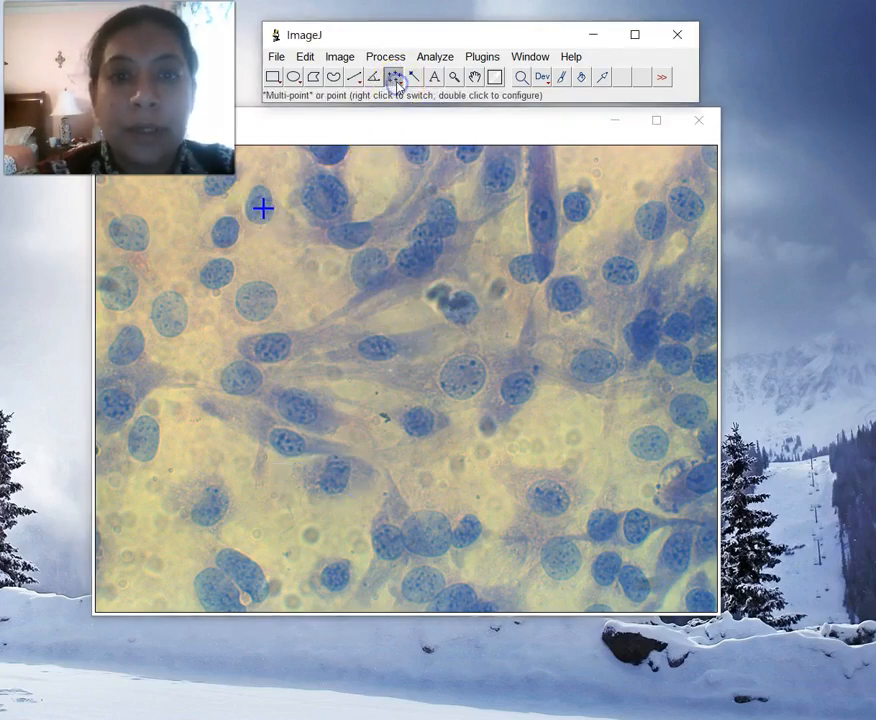
double_click(395, 79)
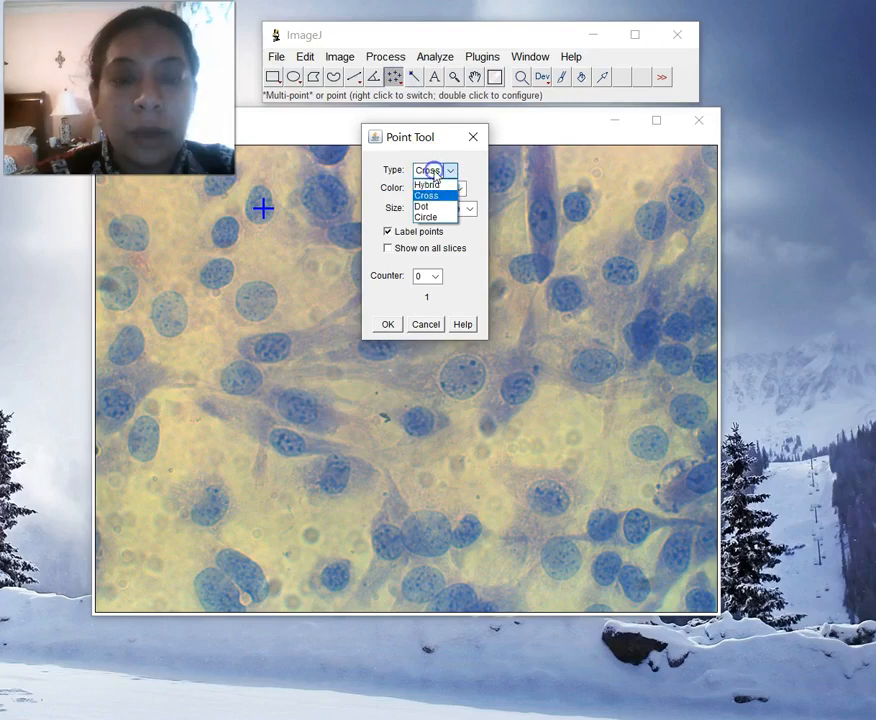
left_click(430, 186)
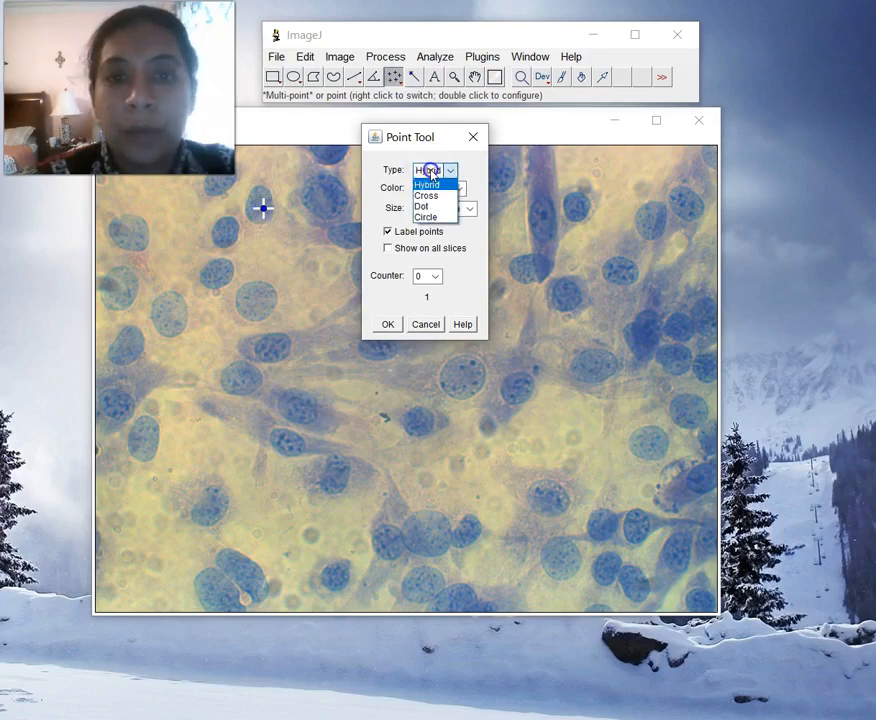
left_click(436, 205)
left_click(432, 172)
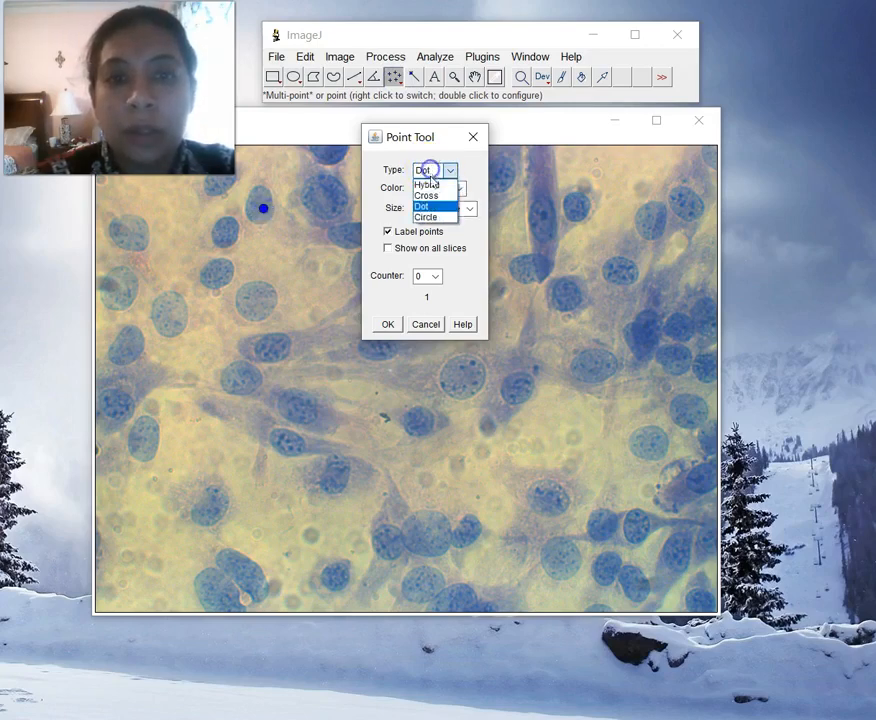
left_click(436, 217)
left_click(428, 172)
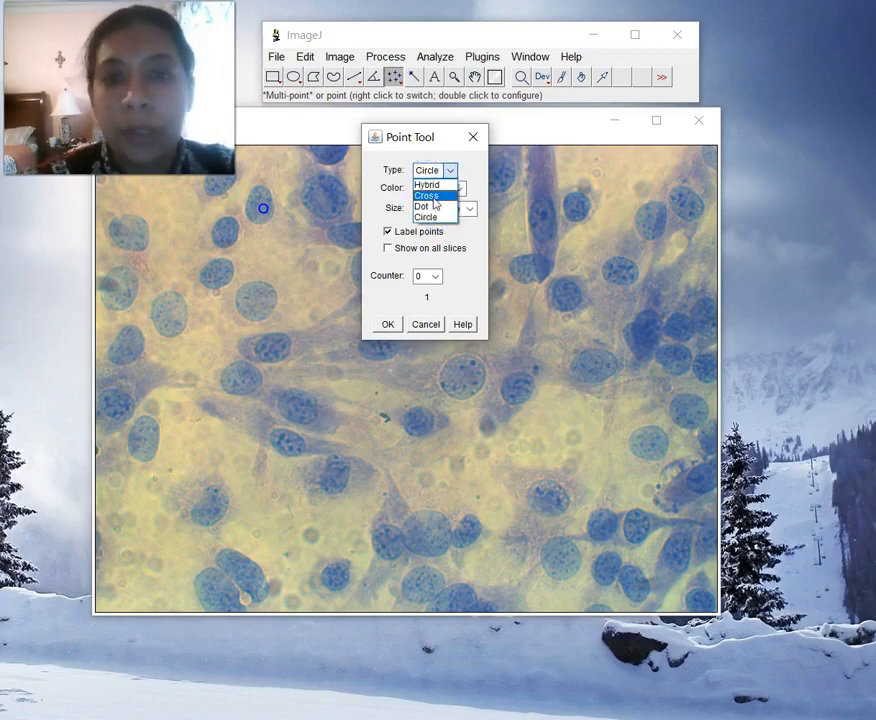
left_click(437, 206)
left_click(432, 170)
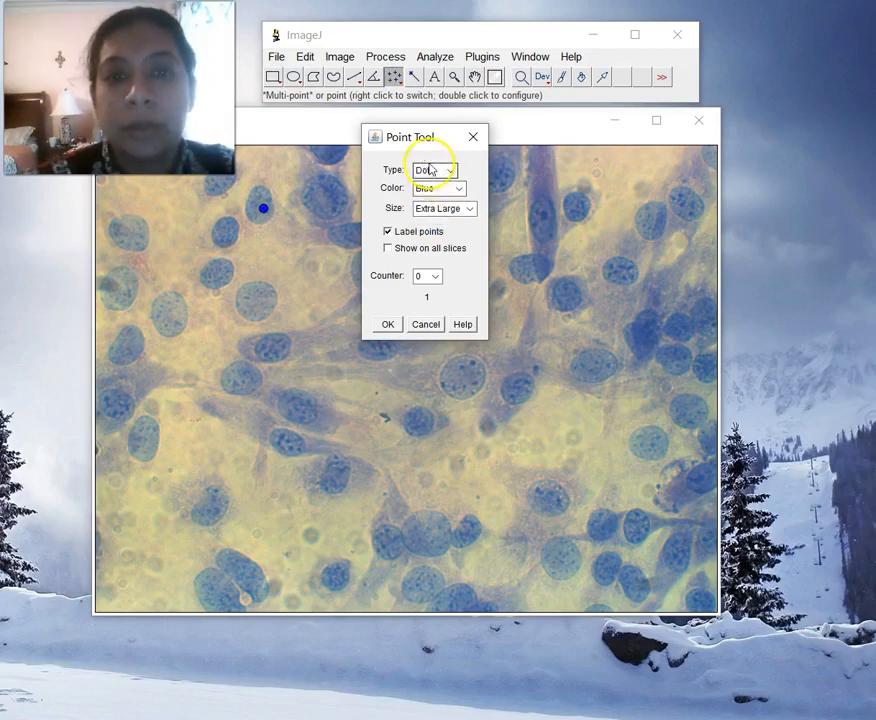
left_click(440, 196)
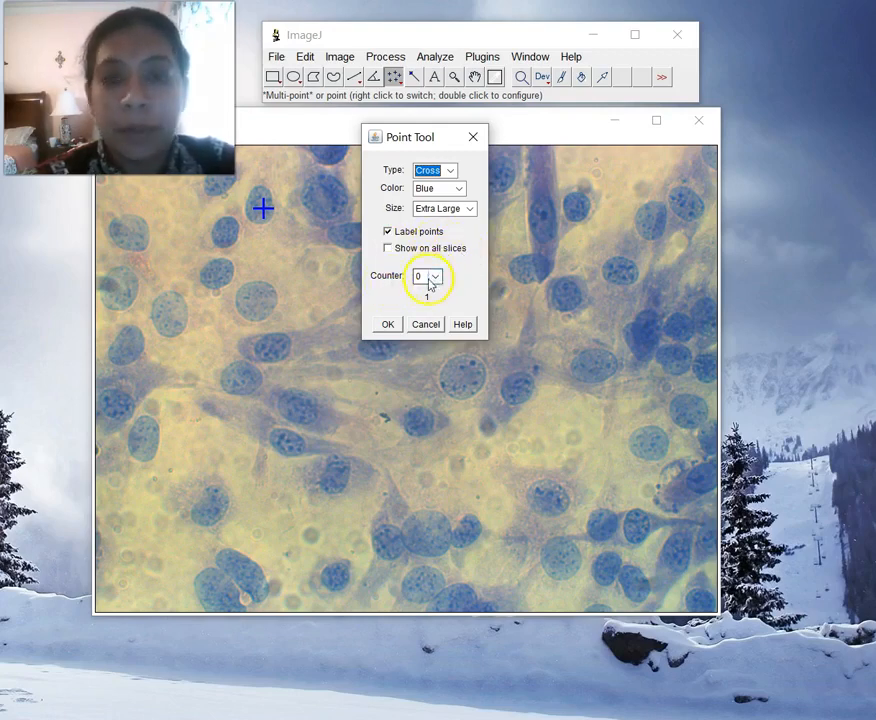
left_click(391, 328)
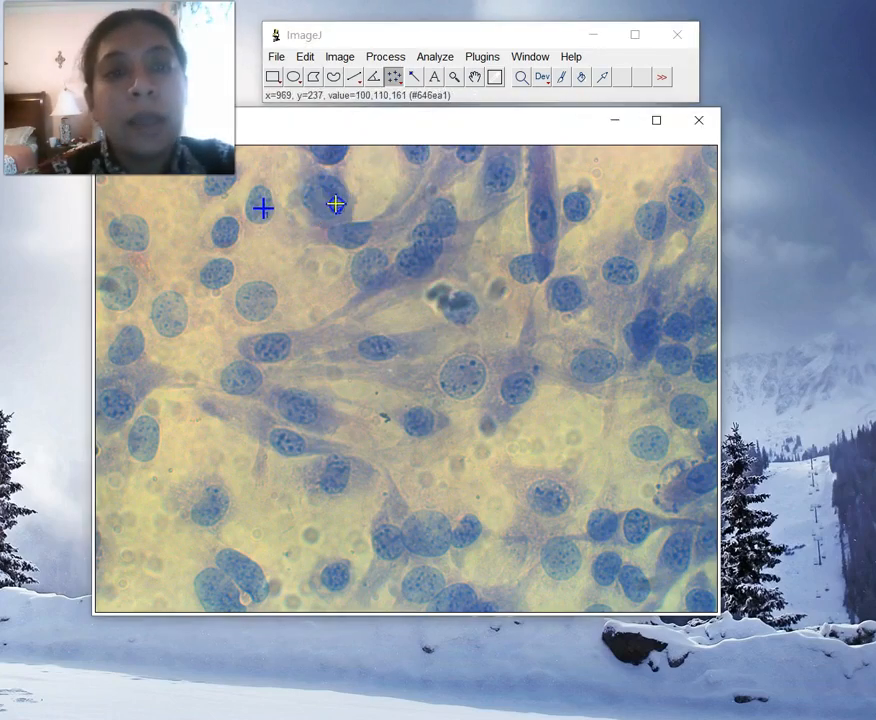
Mark the round cells along the image's upper-left, left and lower-left areas with counter 0 points, one per nucleus
left_click(222, 236)
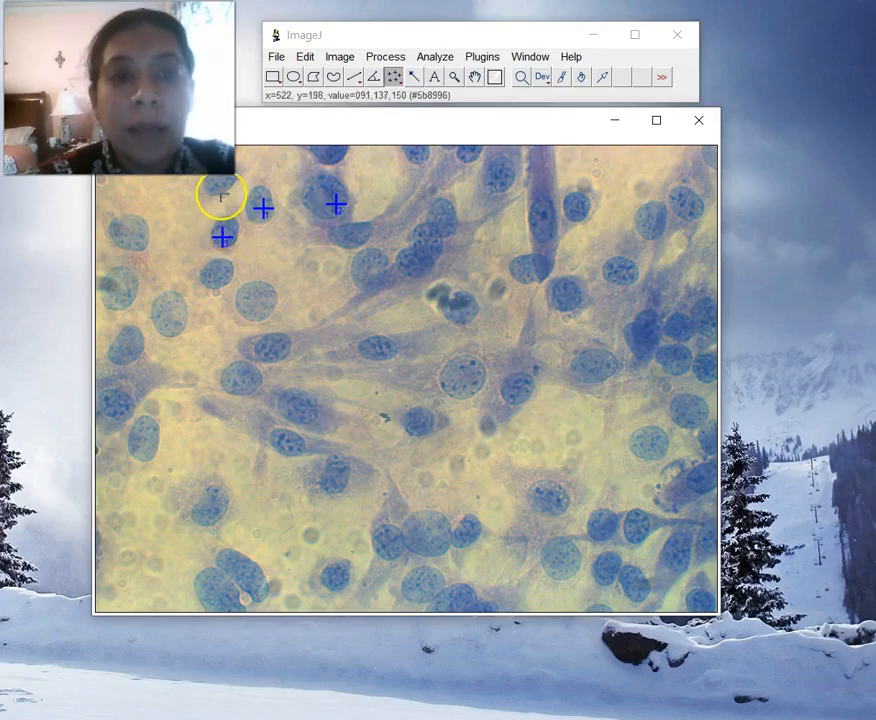
left_click(219, 189)
left_click(223, 283)
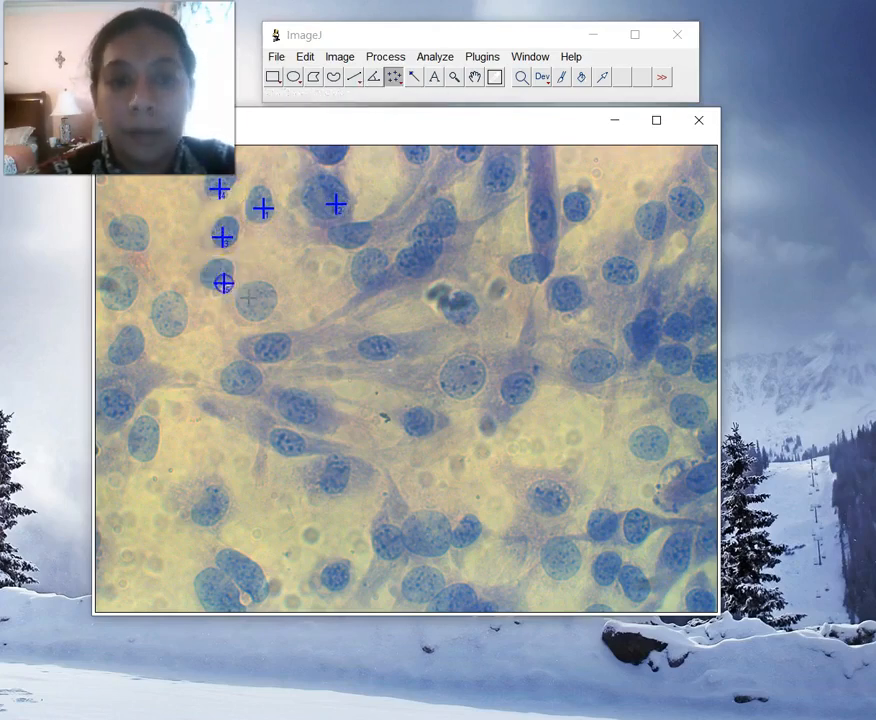
left_click(170, 316)
left_click(121, 282)
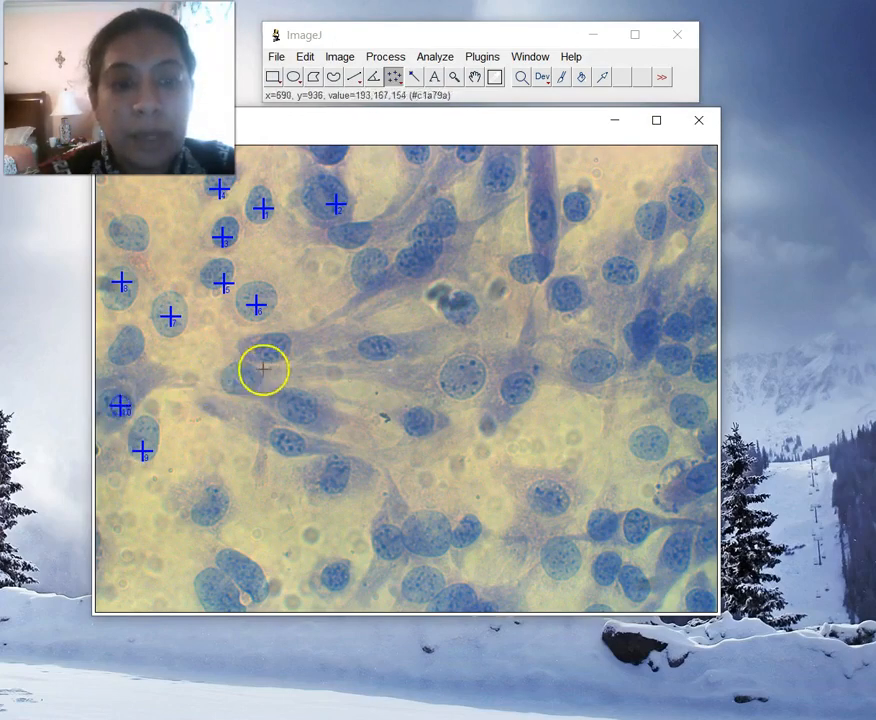
left_click(210, 505)
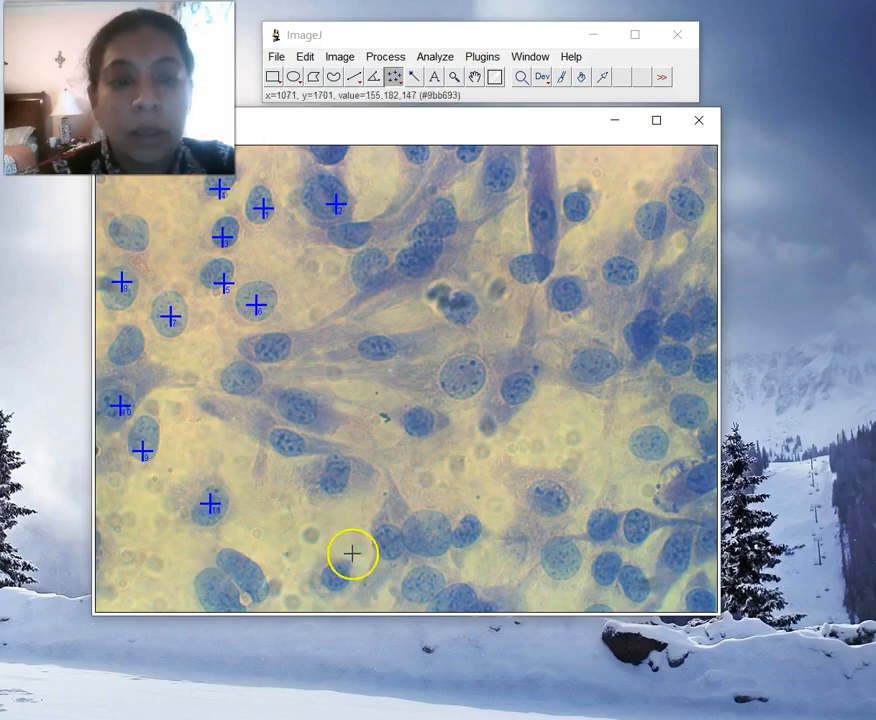
left_click(335, 578)
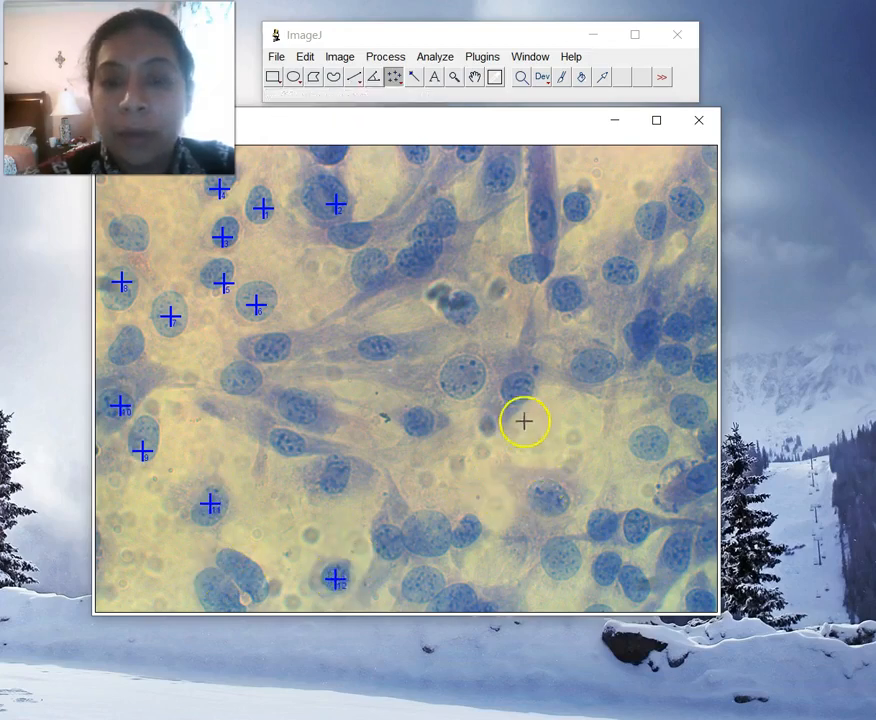
Mark round cells along the image's right side and across its lower middle with further counter 0 points
left_click(687, 202)
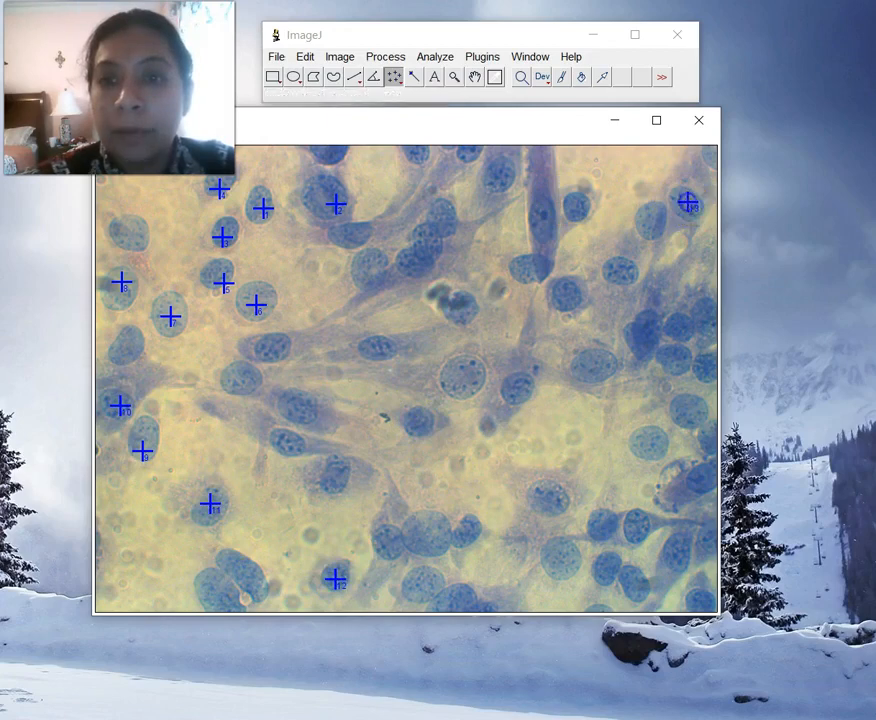
left_click(689, 416)
left_click(653, 438)
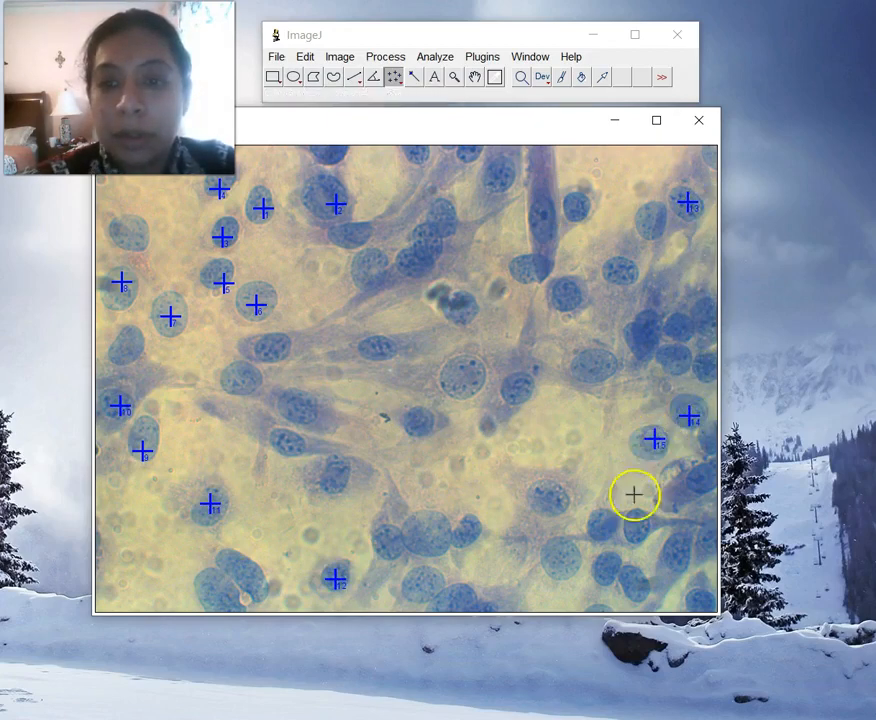
left_click(628, 588)
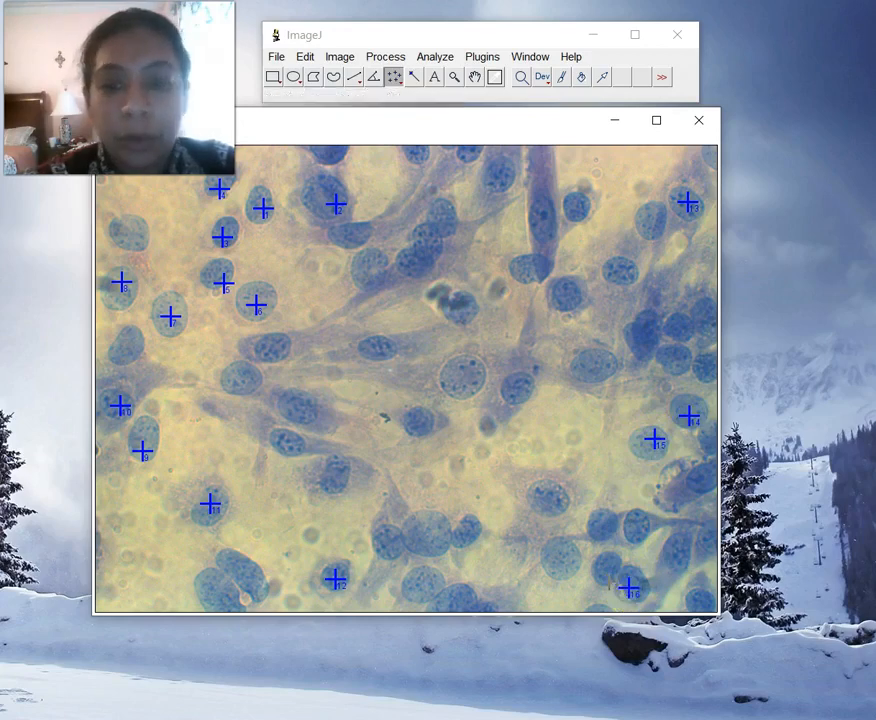
left_click(602, 577)
left_click(559, 573)
left_click(535, 490)
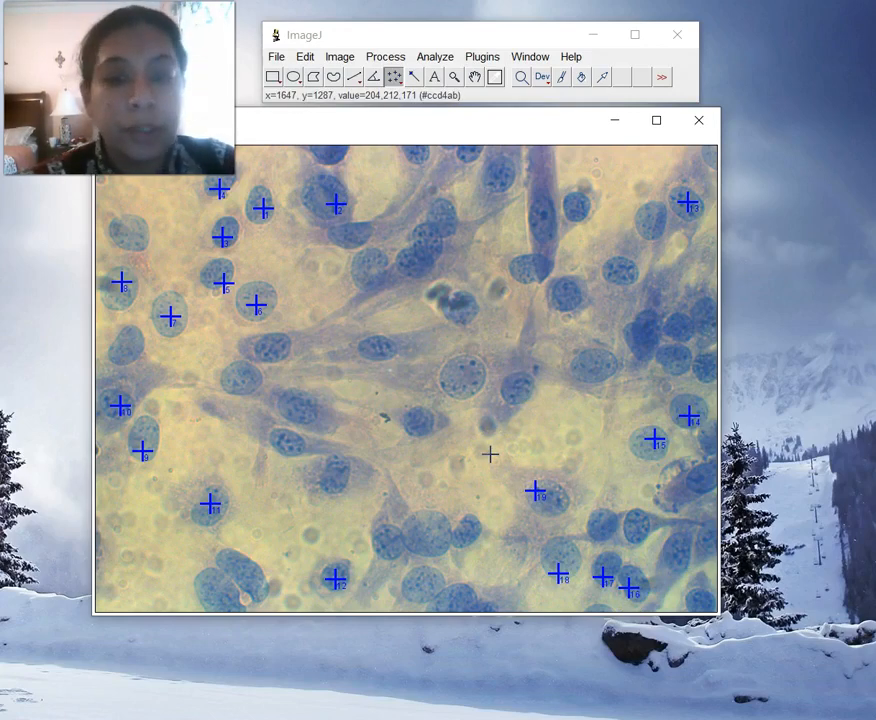
left_click(433, 522)
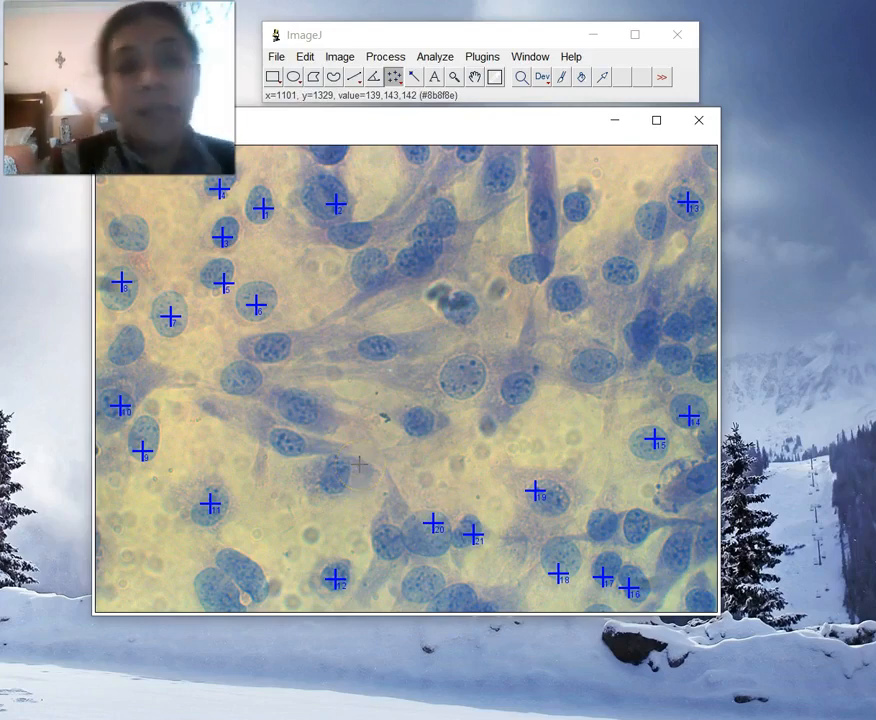
Switch the Point Tool's counter to 1 for marking a second group of cells
left_click(396, 82)
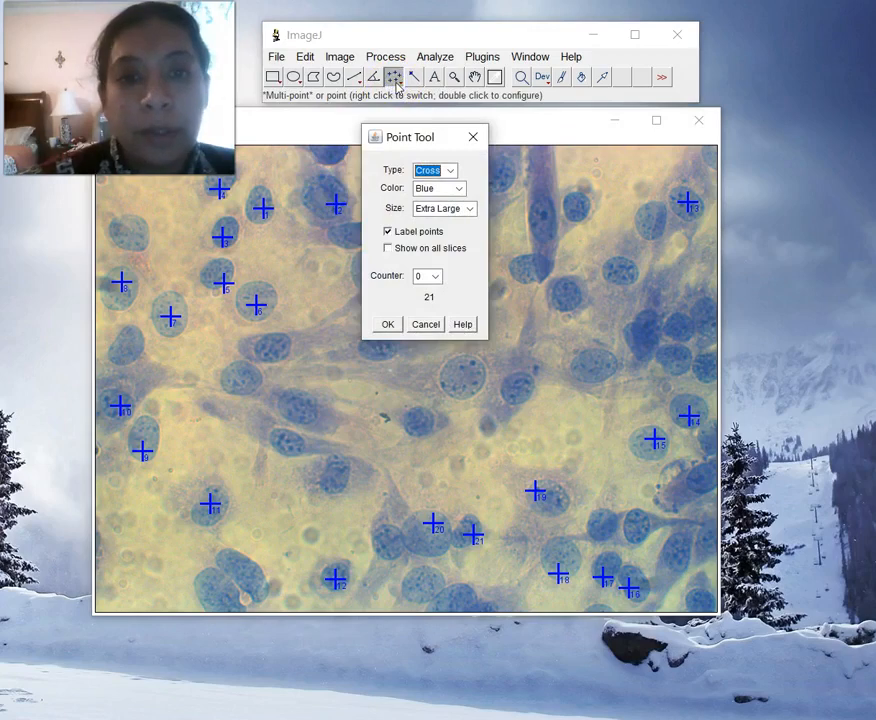
left_click(435, 278)
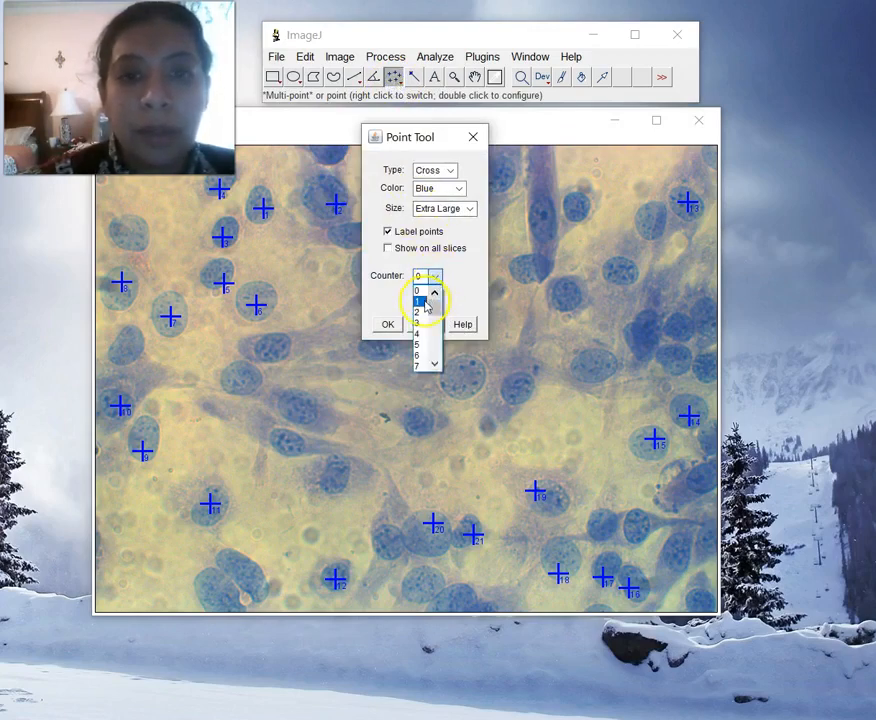
left_click(426, 303)
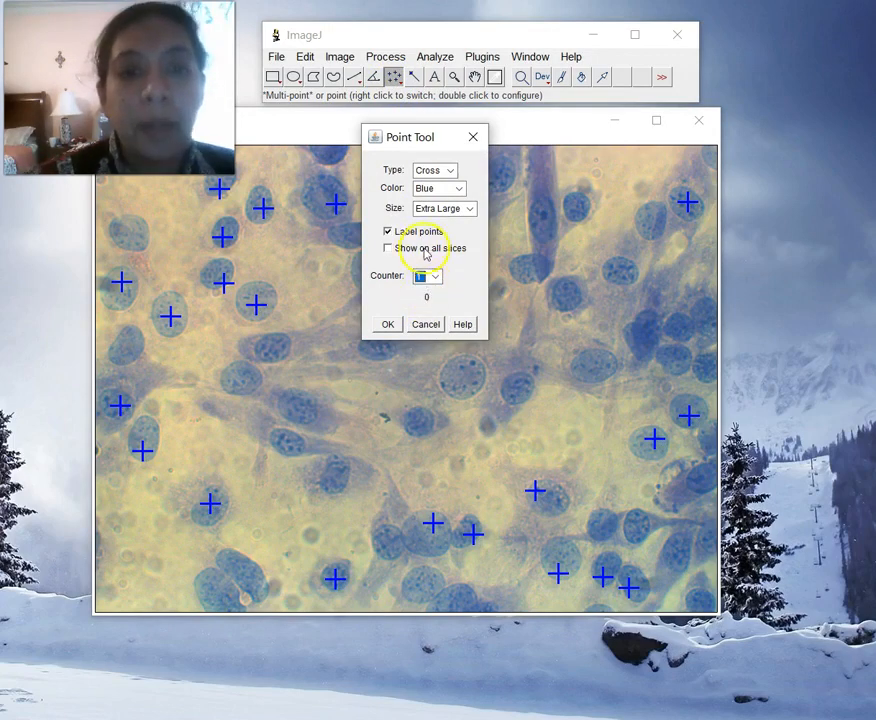
Accept counter 1 for the Point Tool and mark the second cell group in the image's upper middle area, one point per nucleus
left_click(388, 325)
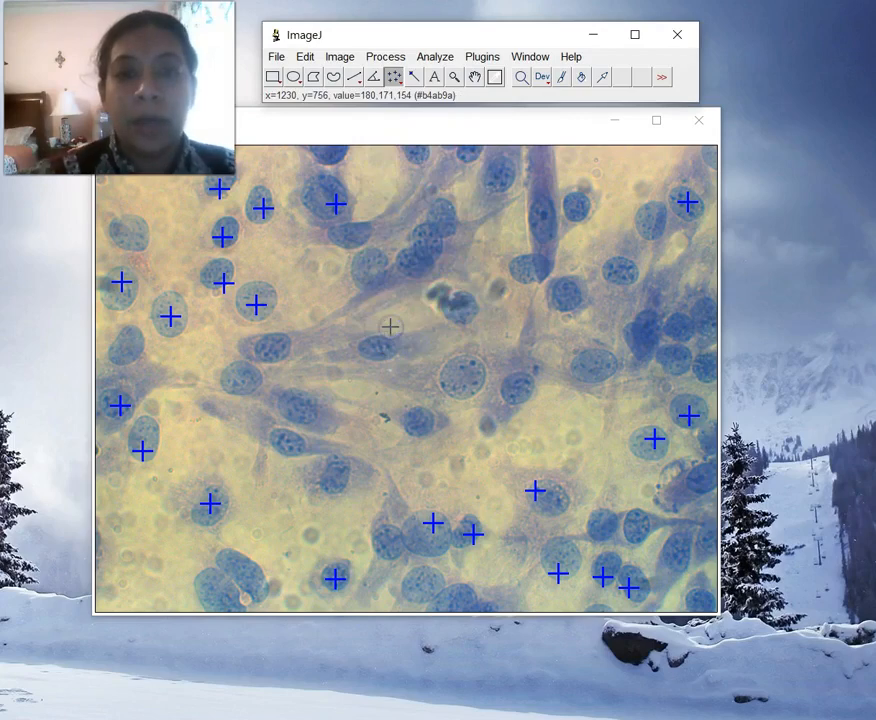
left_click(349, 240)
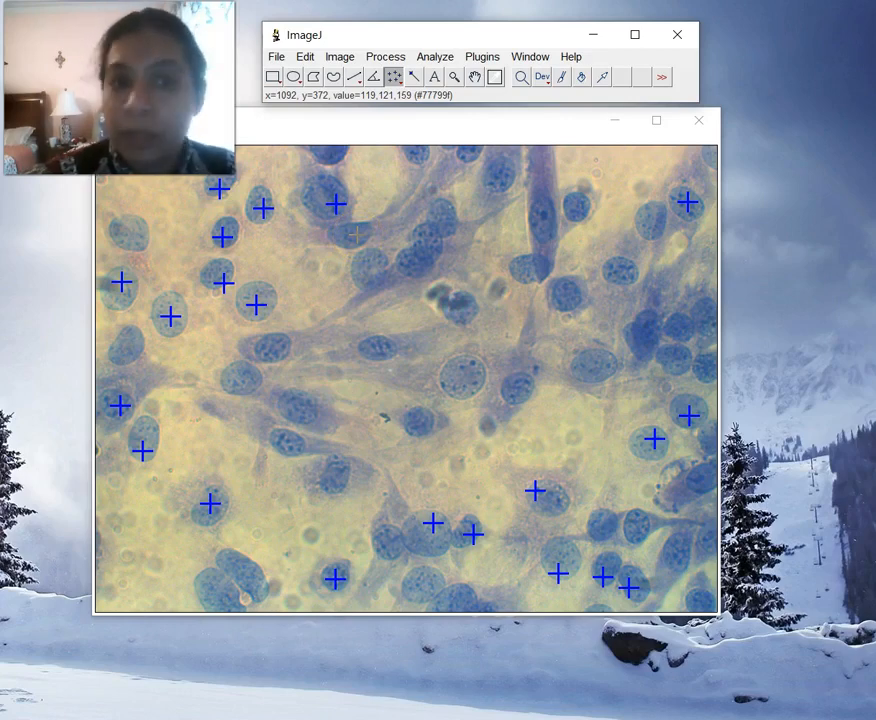
left_click(357, 234)
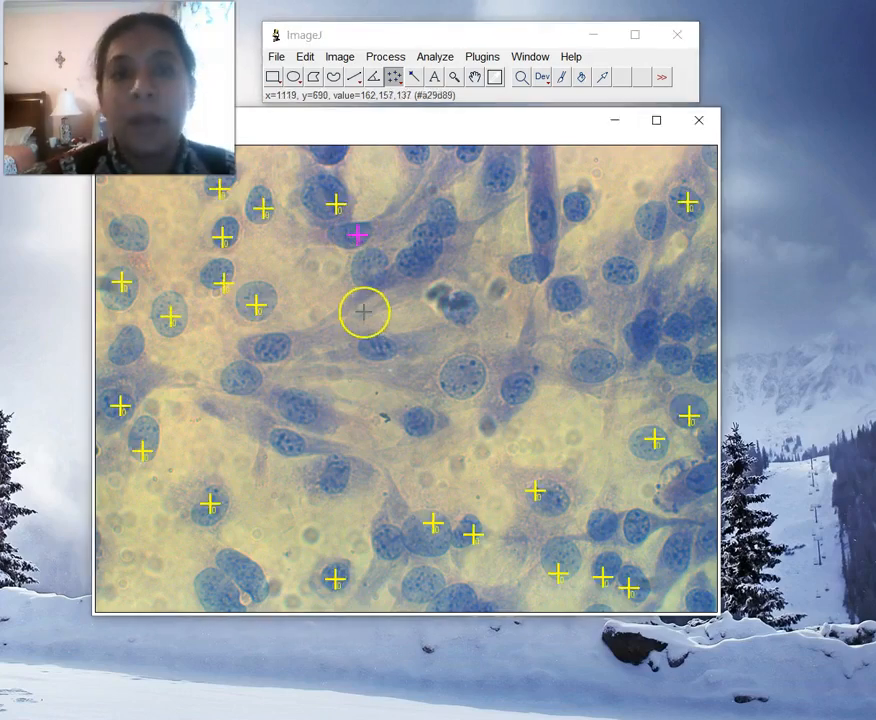
left_click(363, 271)
left_click(418, 268)
left_click(432, 234)
left_click(492, 190)
left_click(415, 168)
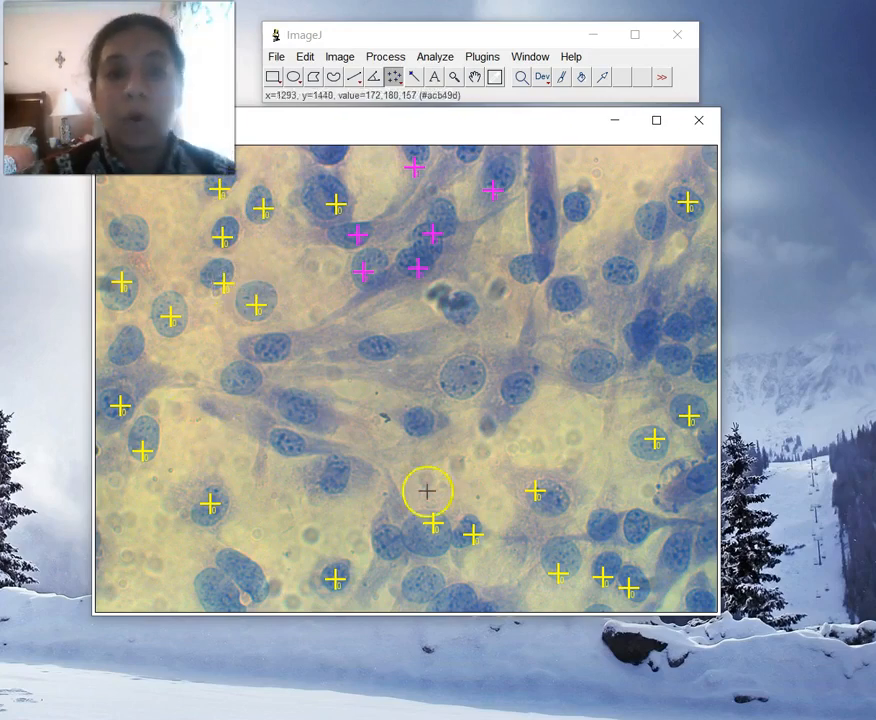
Mark the upper-left edge nucleus and the second-group cells across the image's middle band with counter 1 points
left_click(116, 226)
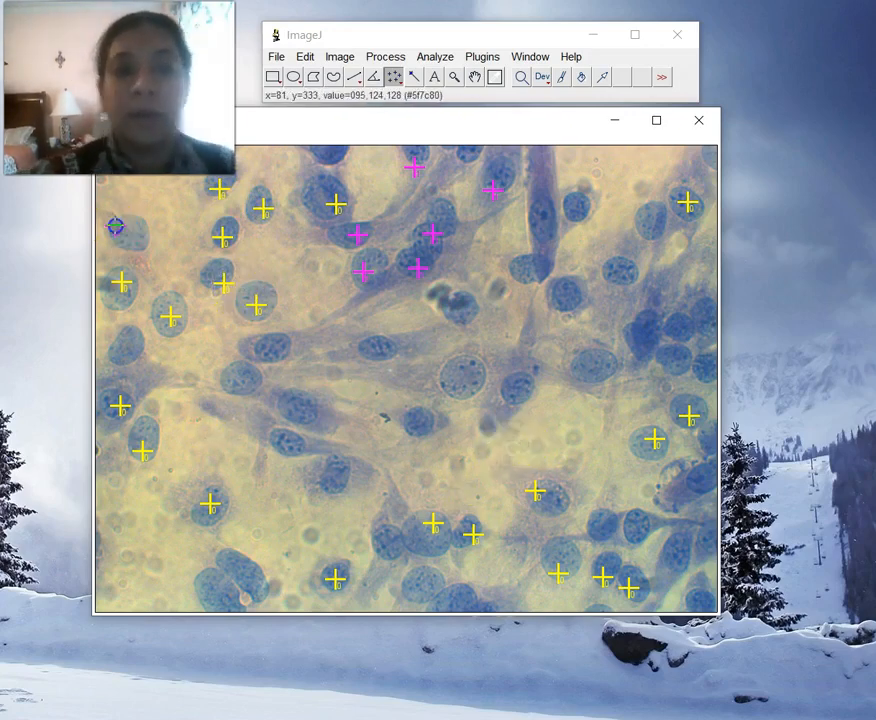
left_click(282, 353)
left_click(241, 378)
left_click(293, 408)
left_click(384, 353)
left_click(473, 376)
left_click(515, 386)
Mark the second-group cells in the image's upper-right area with counter 1 points, including the dark elongated one
left_click(545, 232)
left_click(586, 203)
left_click(566, 316)
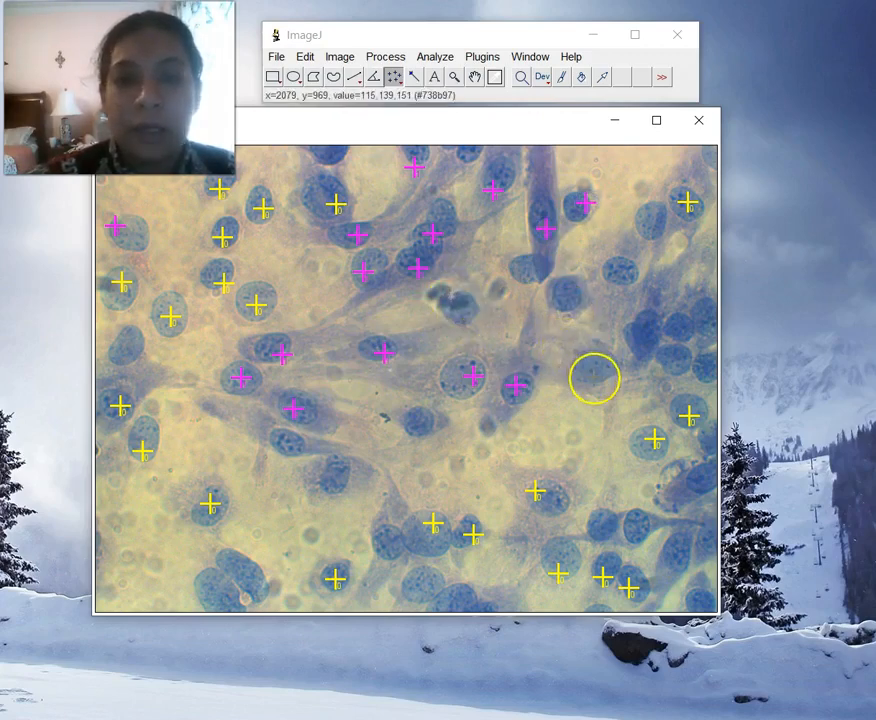
left_click(658, 214)
left_click(617, 277)
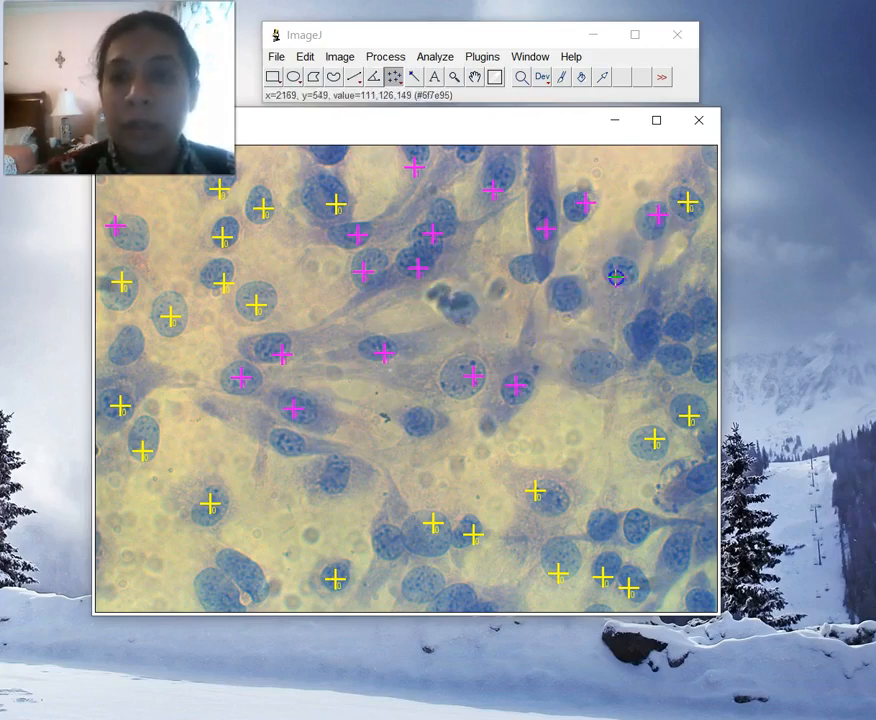
left_click(643, 327)
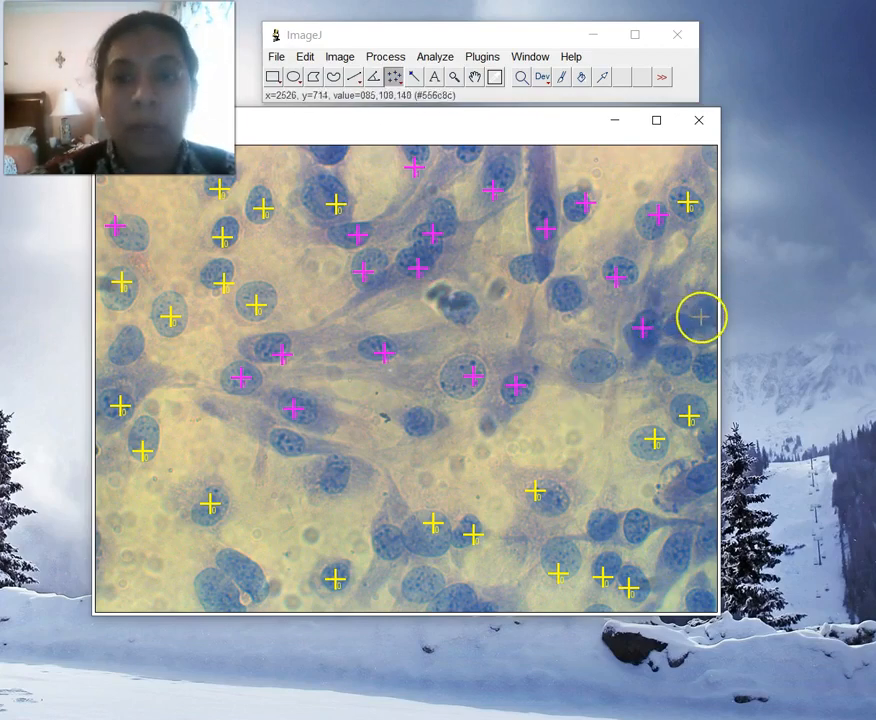
Mark the second-group cells below the image's middle and along its lower edge with further counter 1 points
left_click(418, 420)
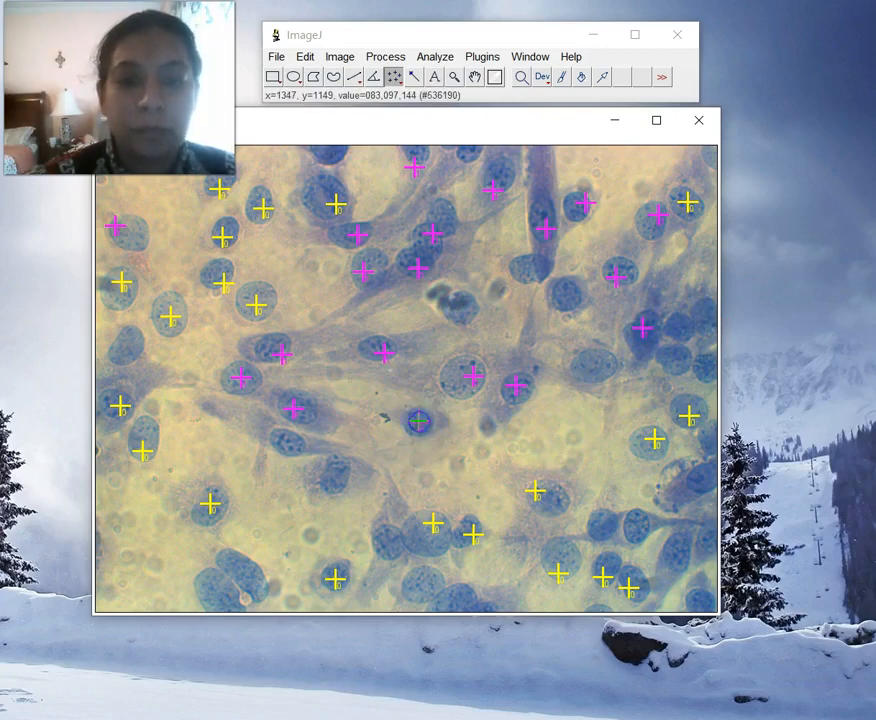
left_click(384, 556)
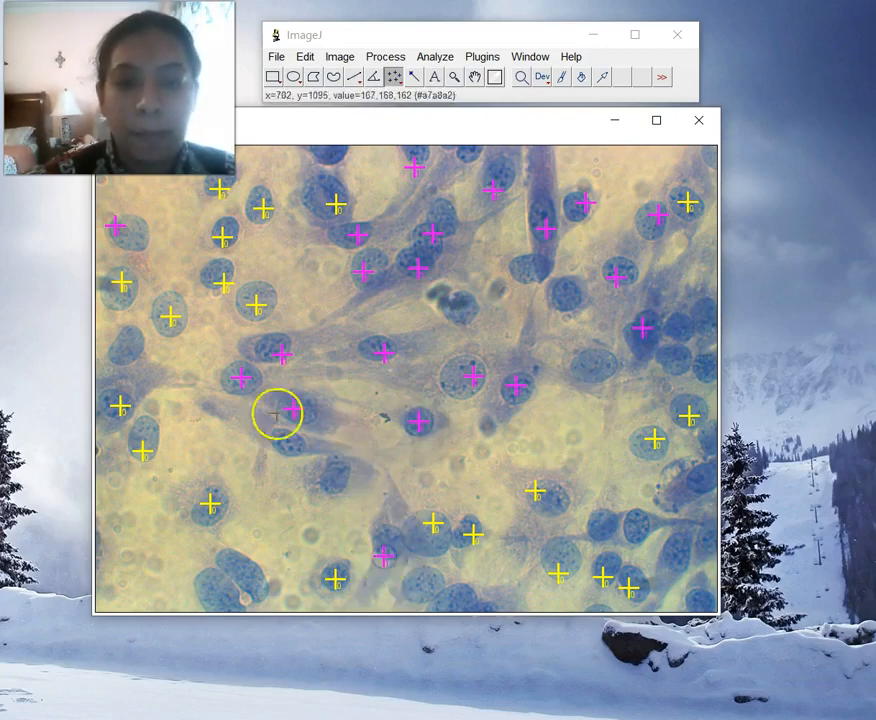
left_click(287, 448)
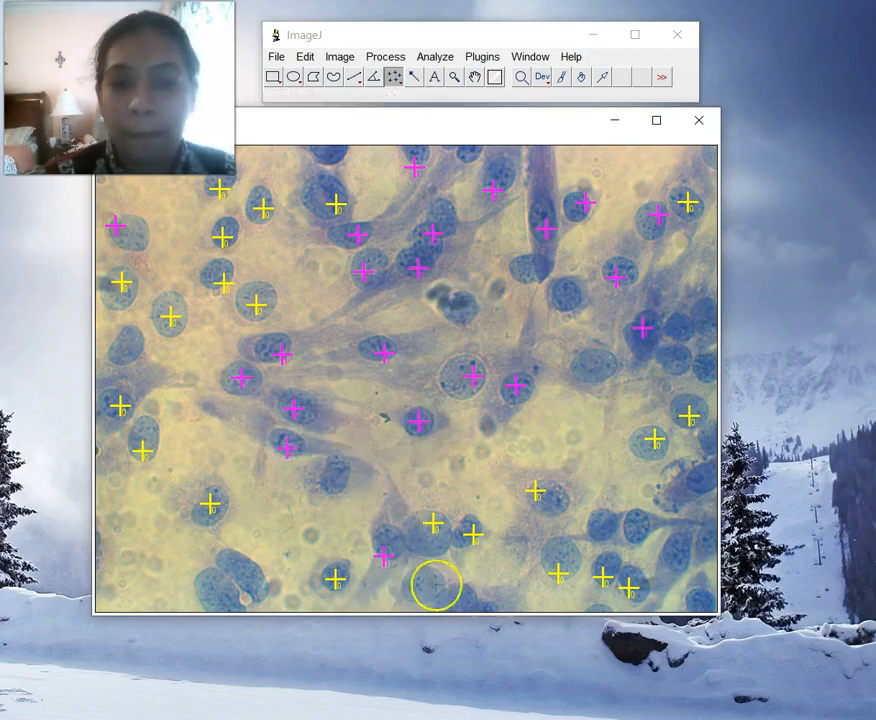
left_click(423, 582)
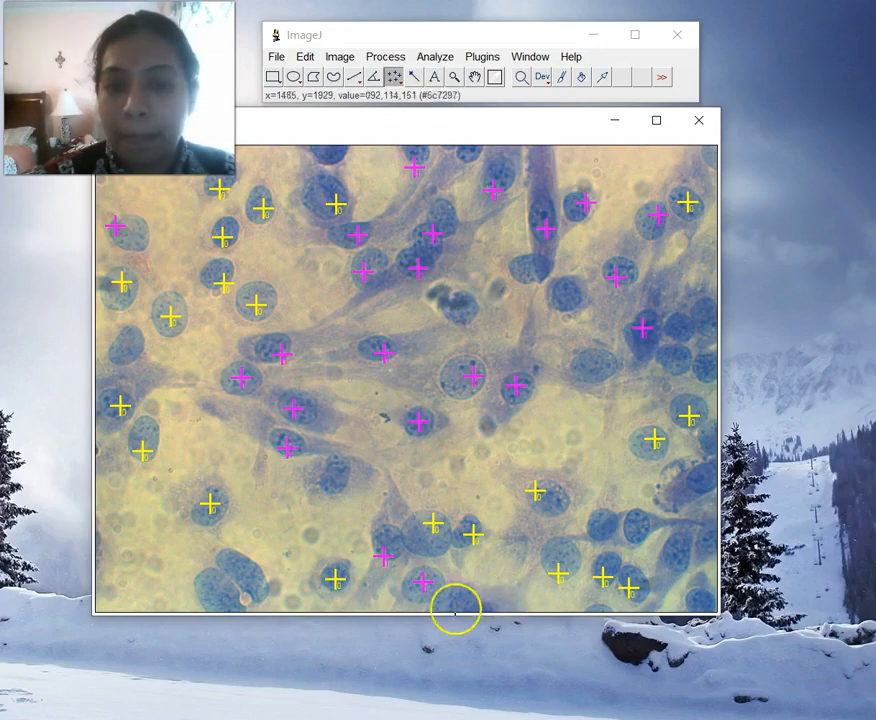
left_click(474, 597)
left_click(682, 556)
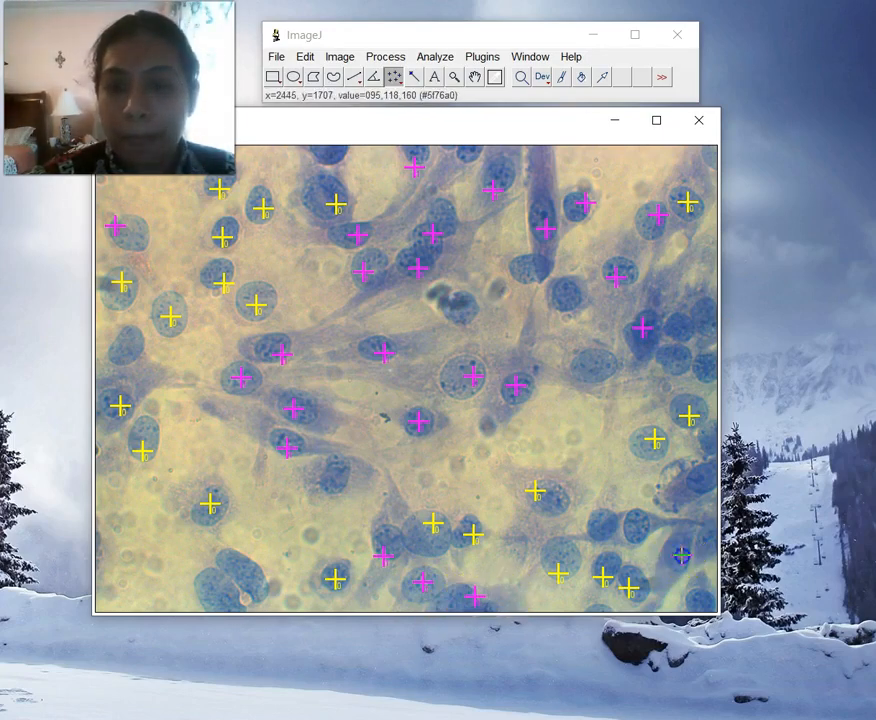
left_click(645, 516)
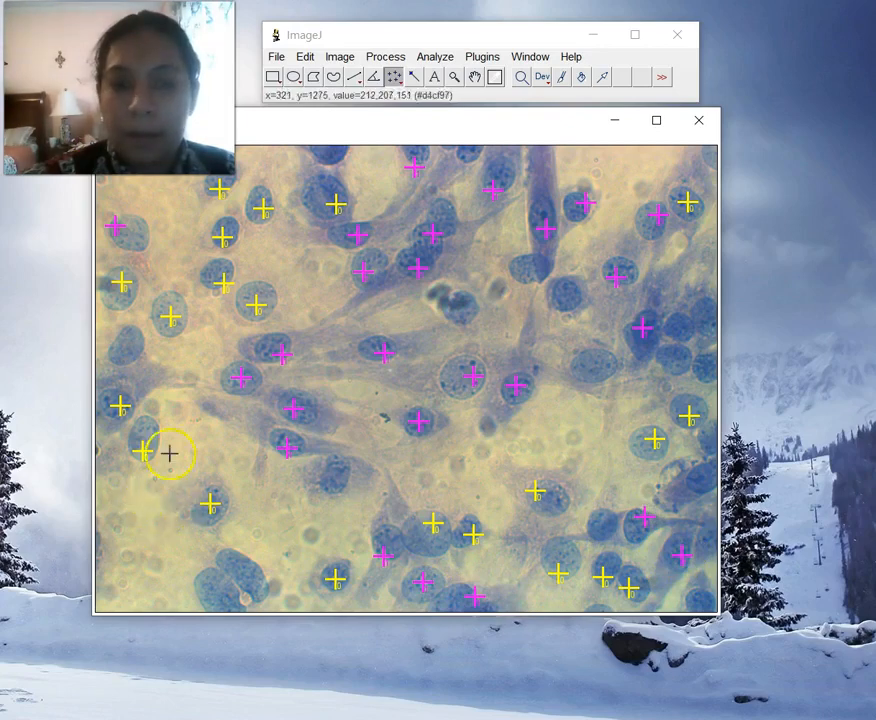
left_click(237, 562)
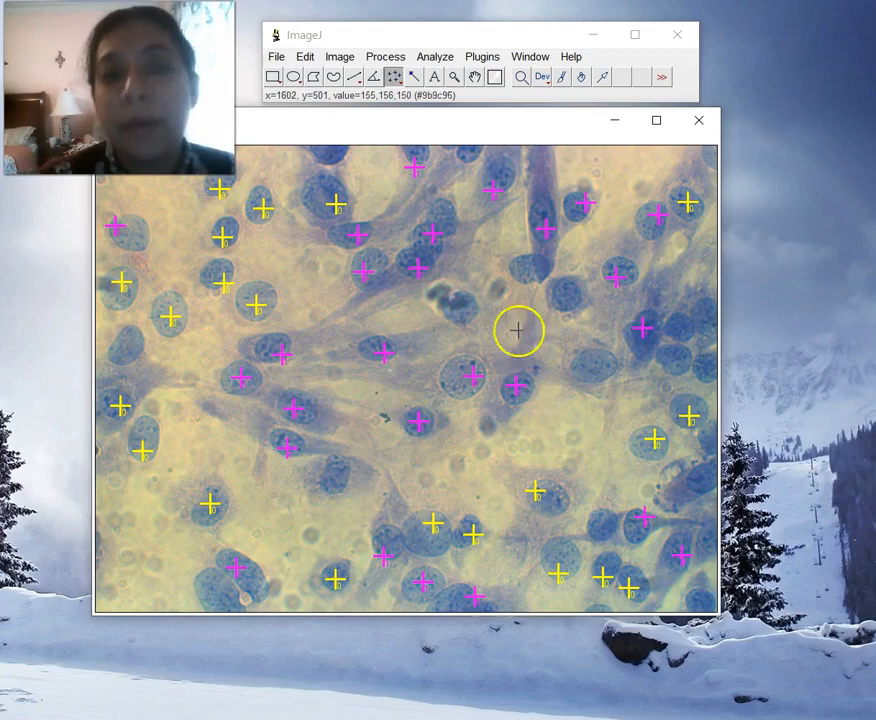
Check the point tallies of counters 1 and 0 in the Point Tool settings
double_click(393, 80)
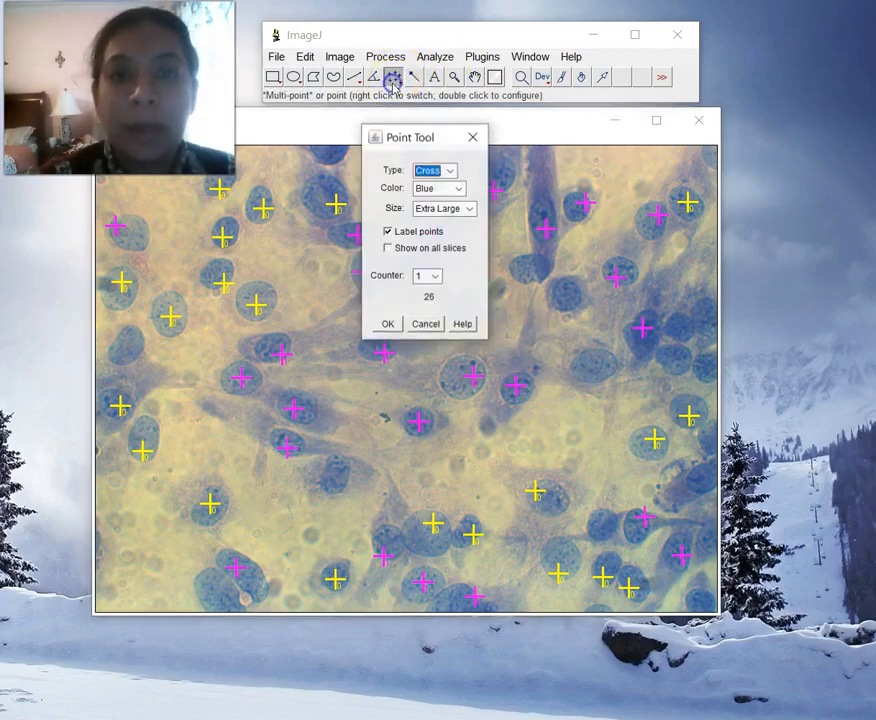
left_click(435, 276)
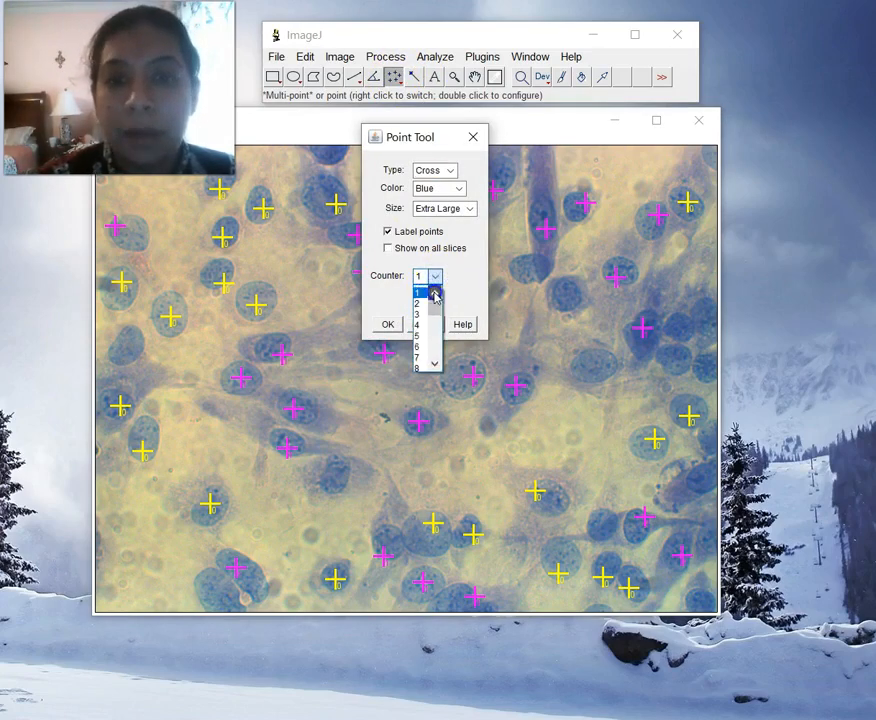
left_click(419, 290)
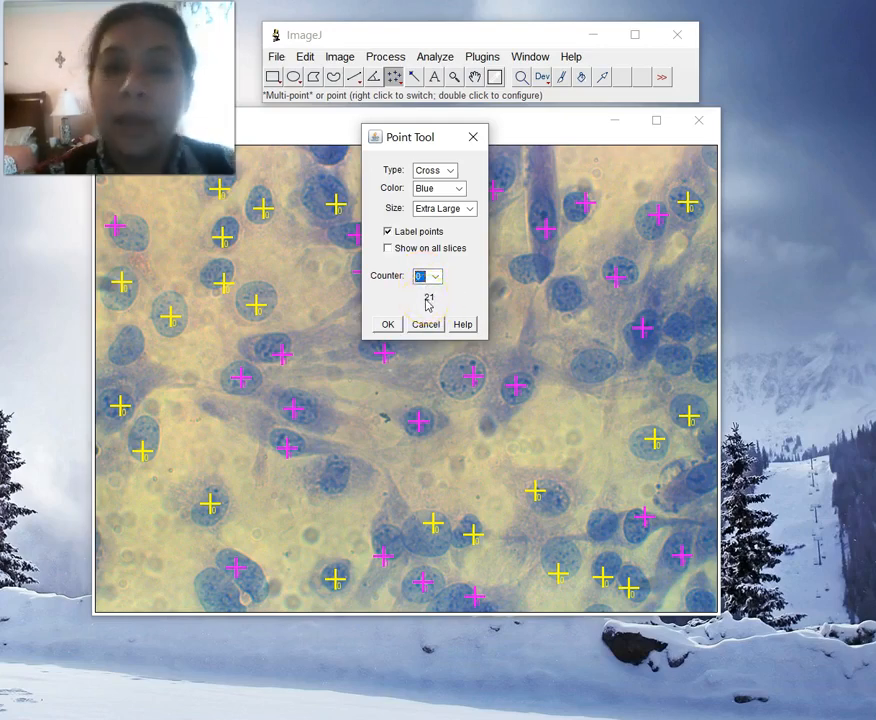
left_click(435, 284)
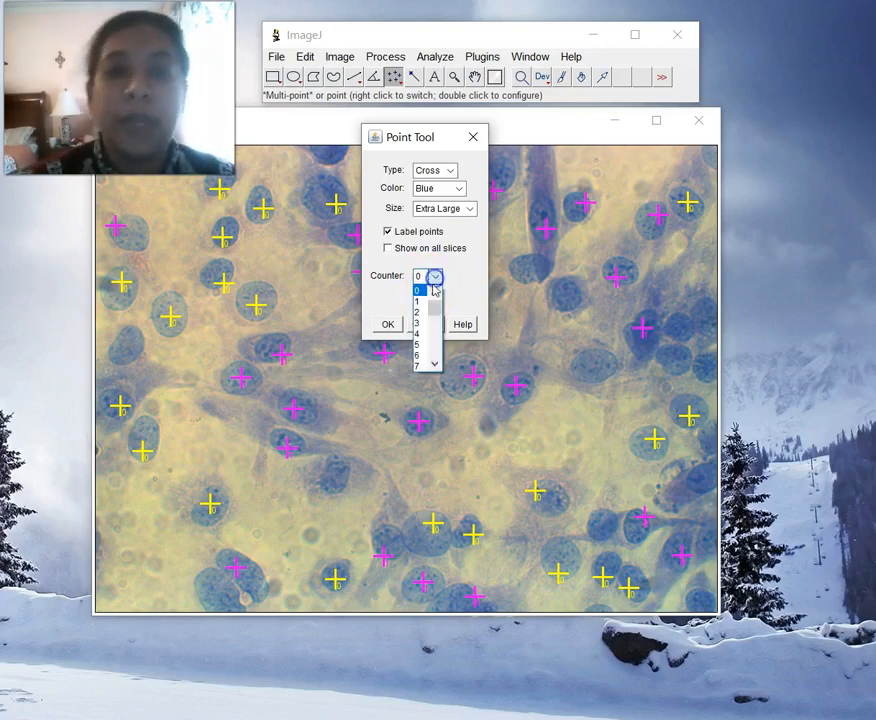
left_click(428, 298)
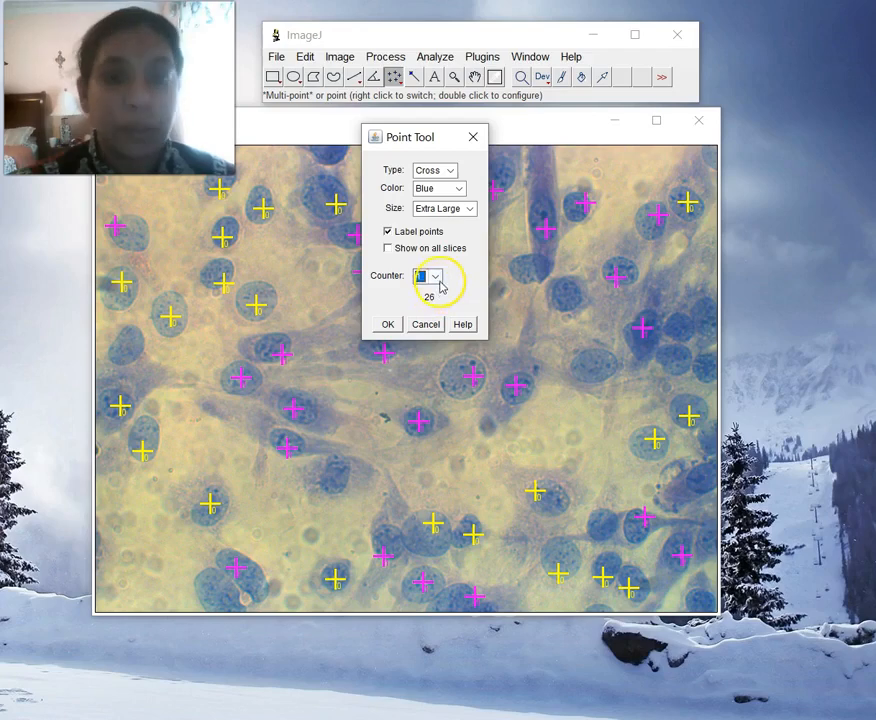
Switch the Point Tool's counter to 2 for marking a third group of cells
left_click(435, 277)
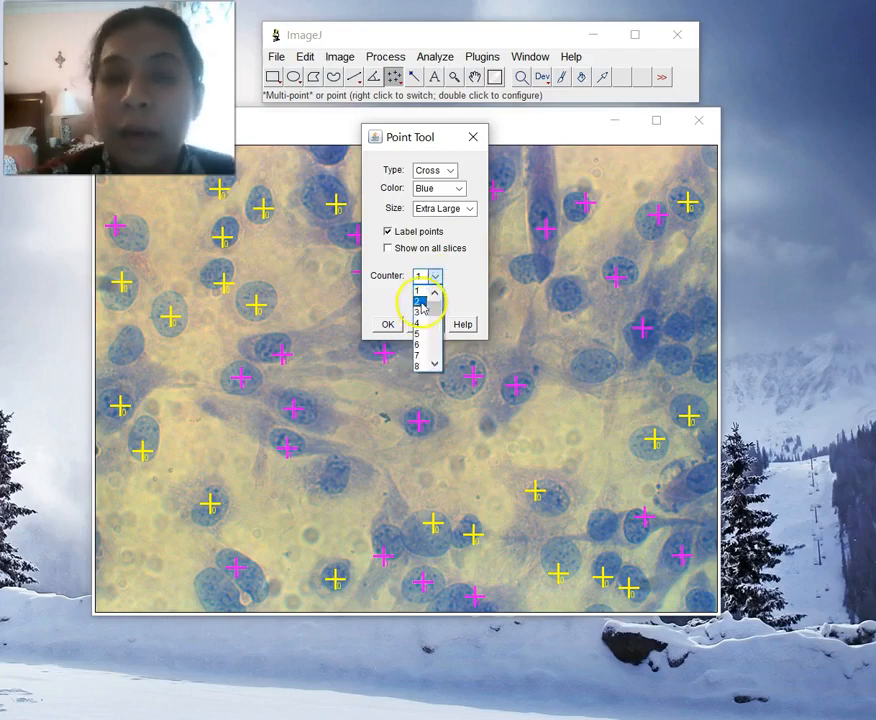
left_click(422, 301)
left_click(388, 326)
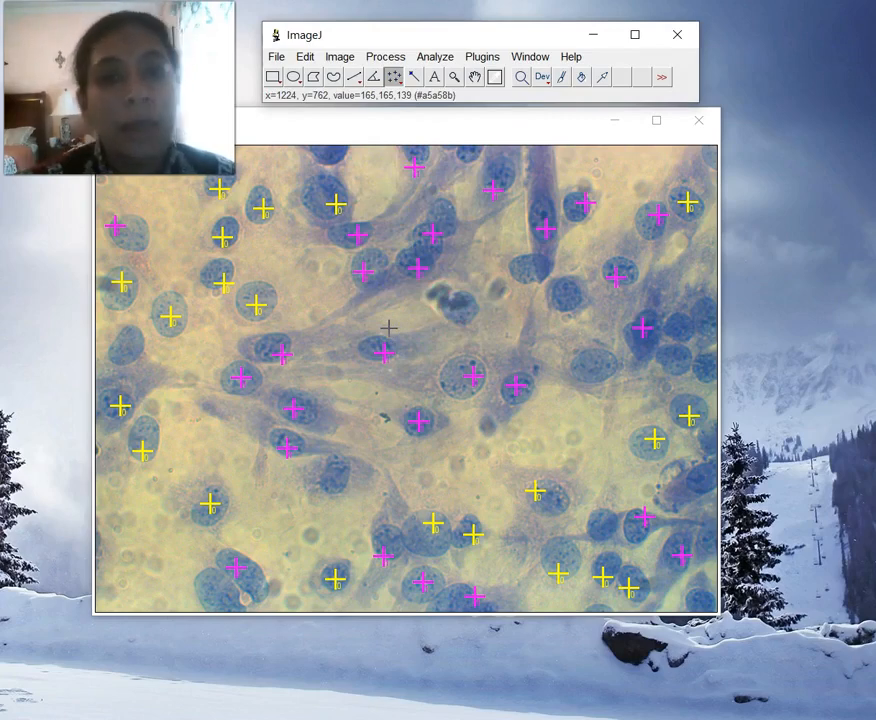
Mark the dark nucleus near the image's centre, the cluster at its right edge and one lower-right cell with counter 2 points
left_click(457, 317)
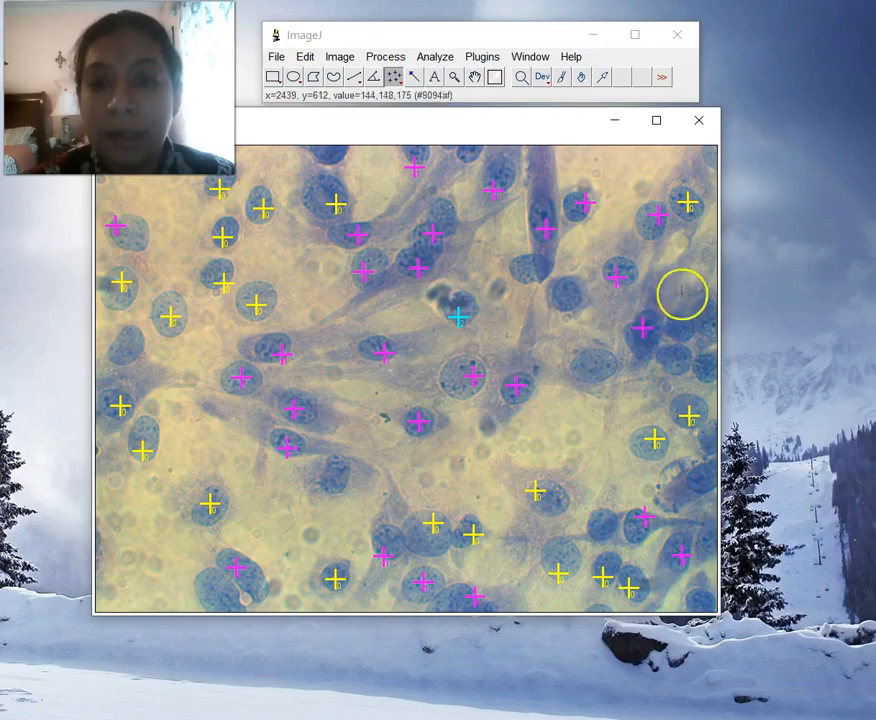
left_click(687, 333)
left_click(706, 311)
left_click(708, 375)
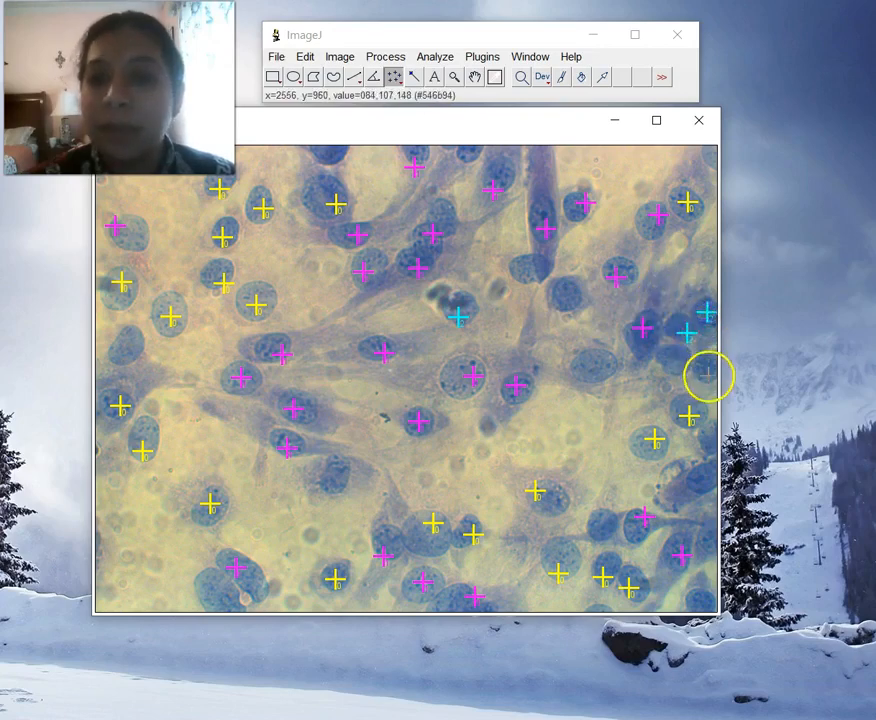
left_click(672, 368)
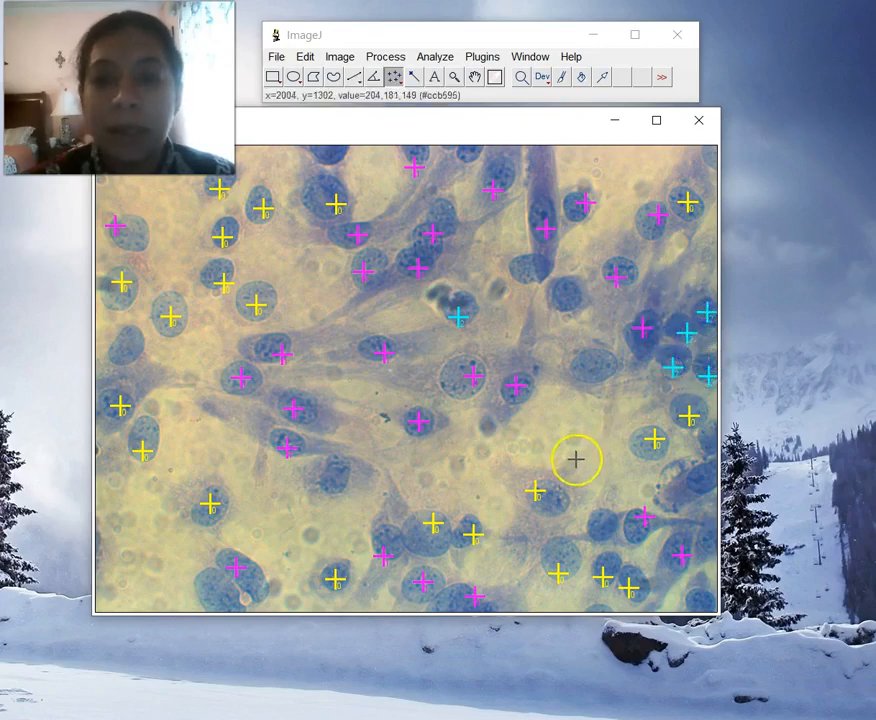
left_click(596, 527)
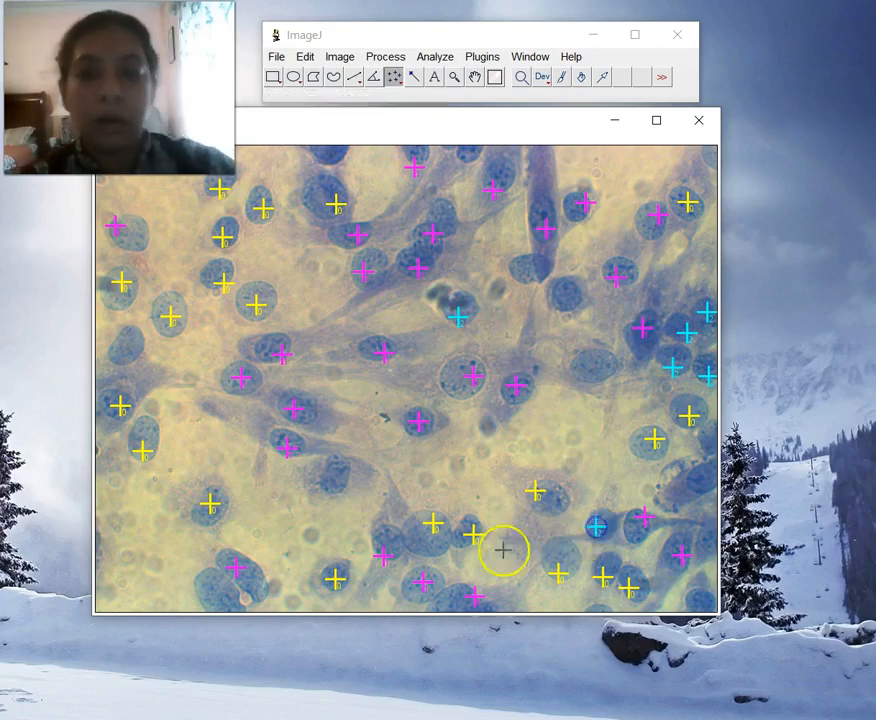
Mark the remaining unmarked nuclei at the image's centre right, lower middle, left edge, lower left and upper right with counter 2 points
left_click(595, 363)
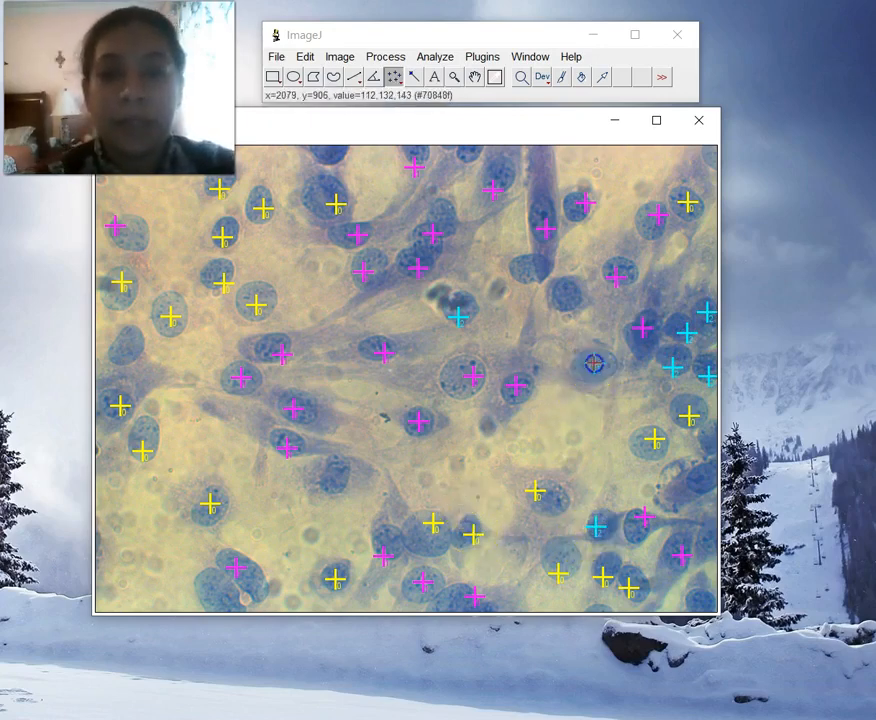
left_click(337, 471)
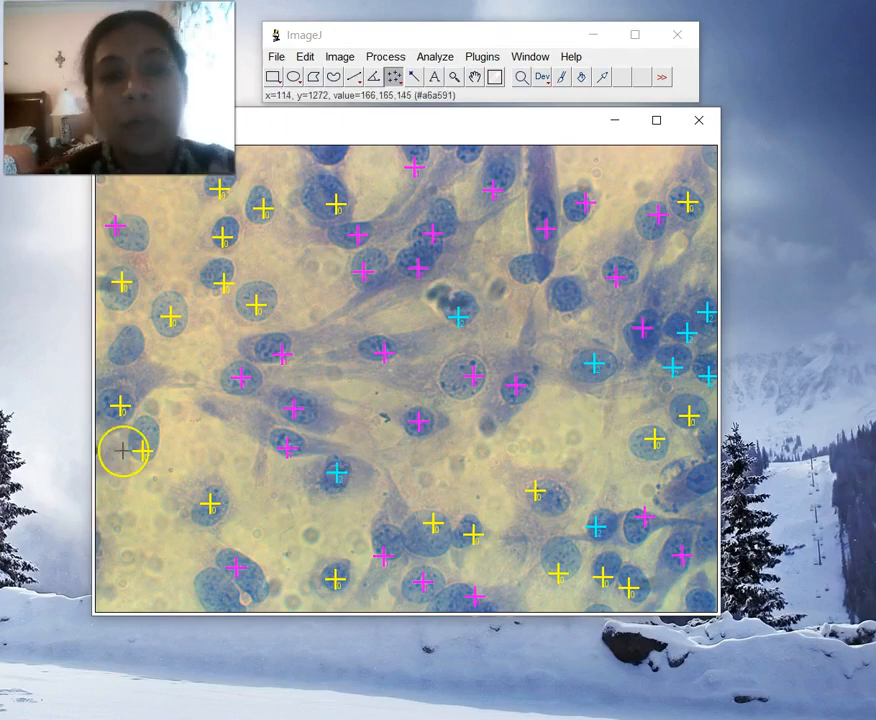
left_click(108, 347)
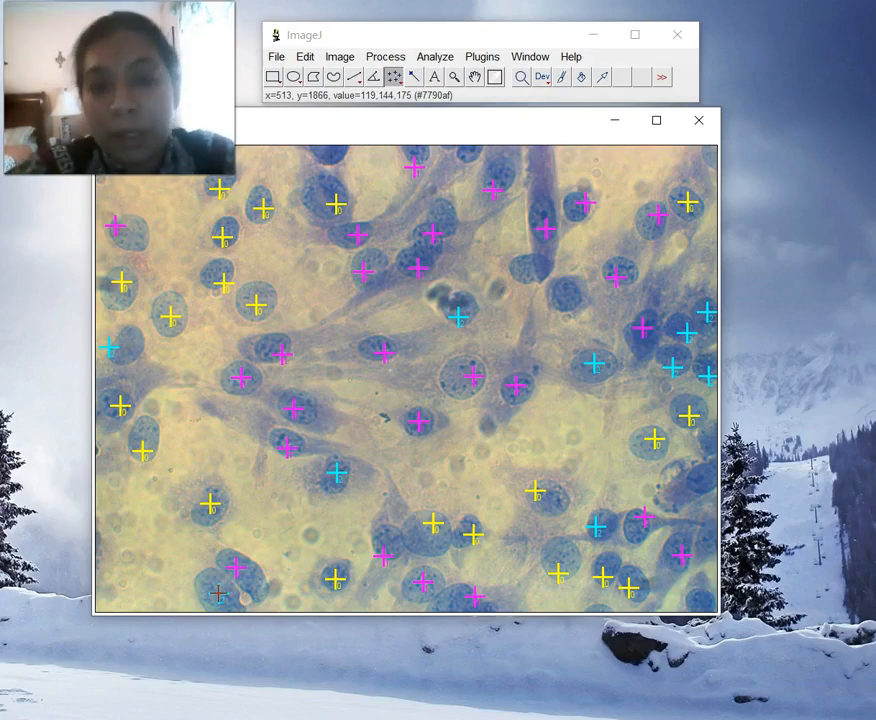
left_click(218, 592)
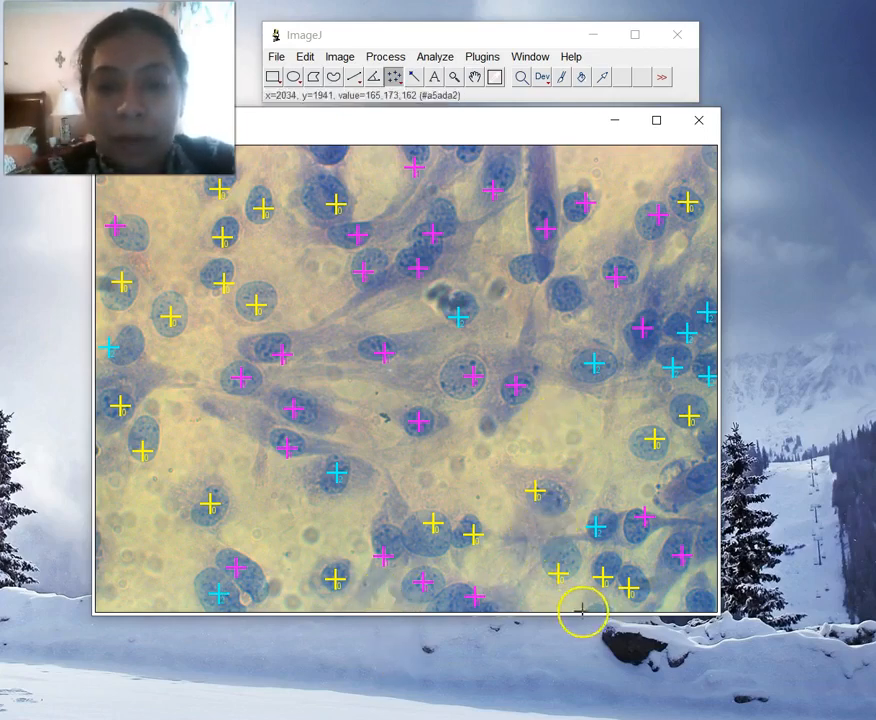
left_click(565, 292)
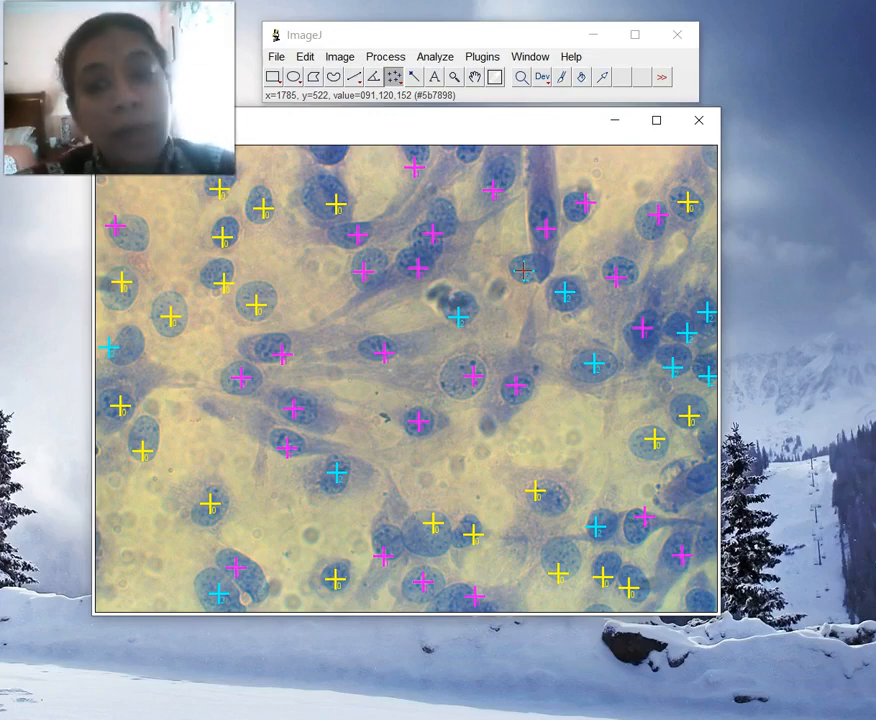
left_click(523, 270)
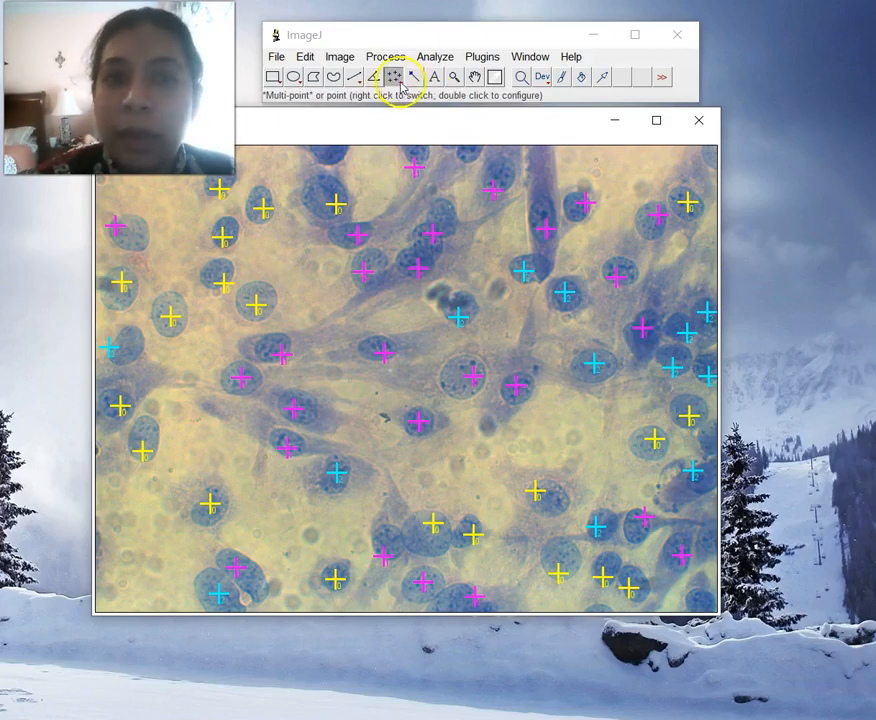
Check counter 2's tally in the Point Tool settings and mark the missed nucleus in the image's lower-right corner with counter 2
double_click(393, 78)
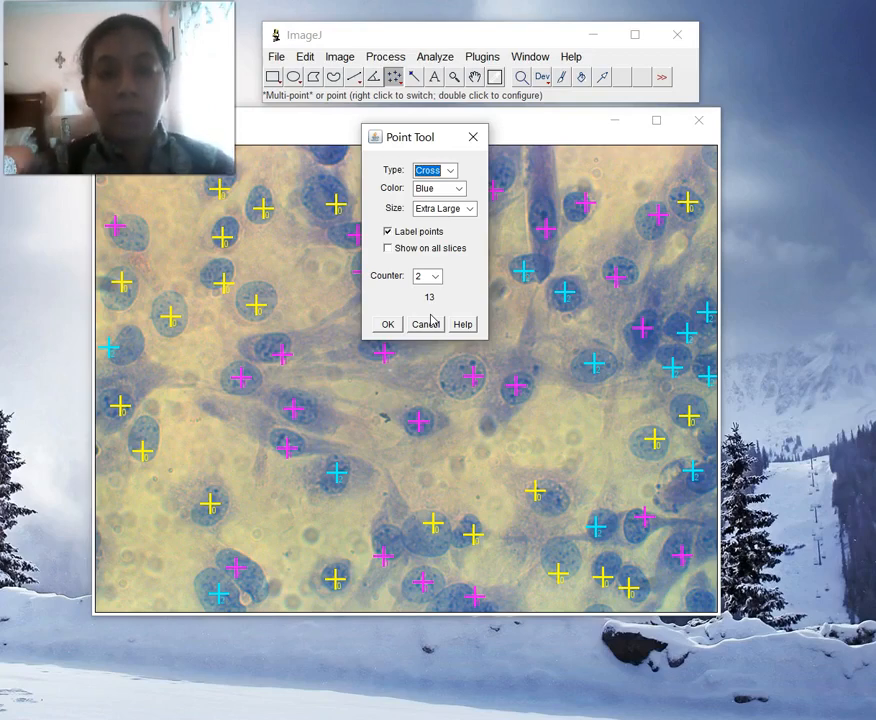
left_click(392, 324)
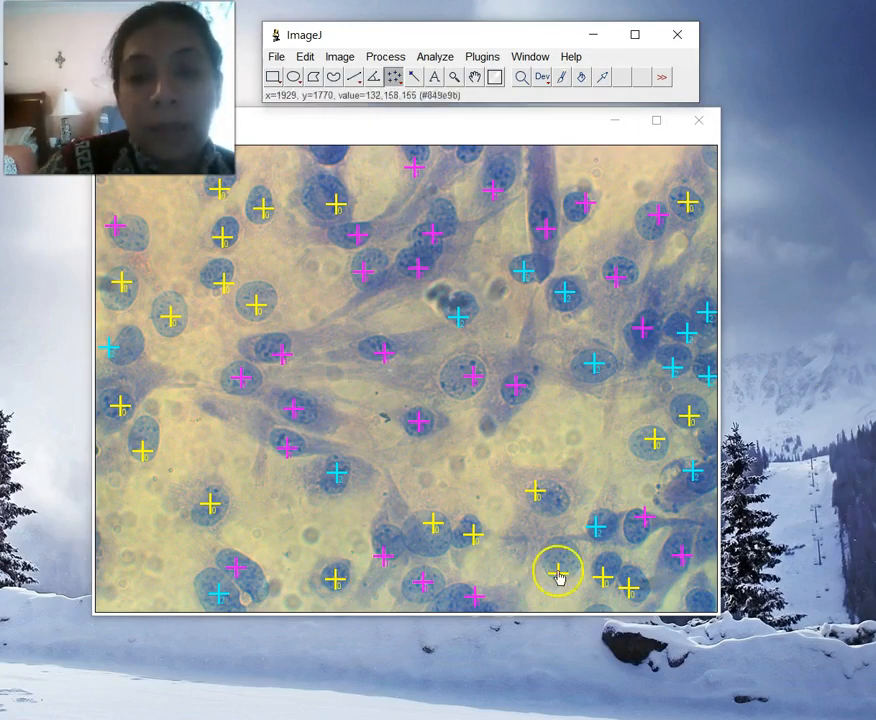
left_click(700, 601)
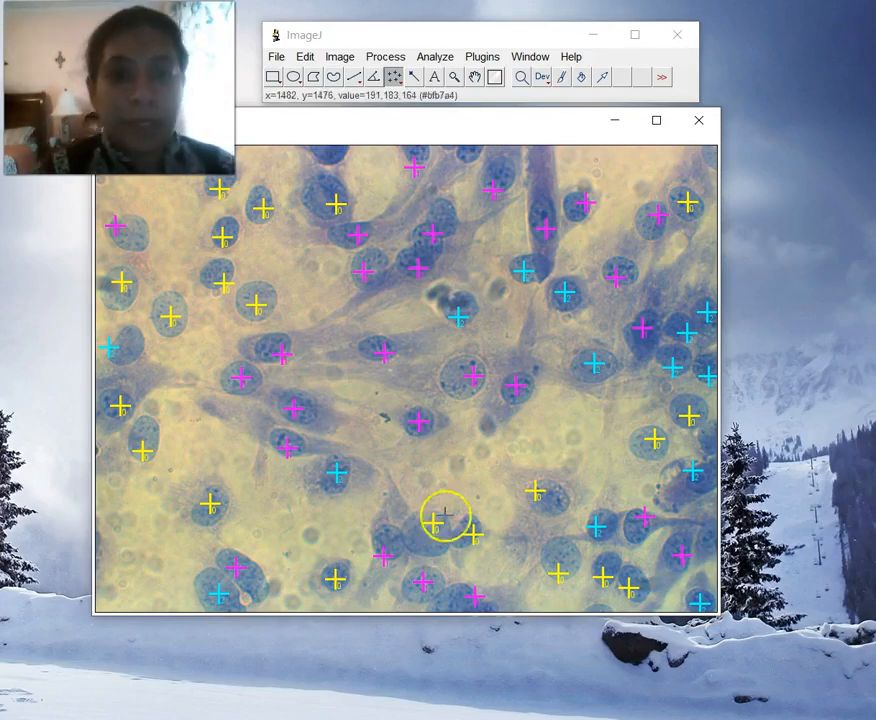
Review the Point Tool's tallies for counters 0, 1 and 2, leaving counter 2 selected
left_click(392, 80)
double_click(392, 80)
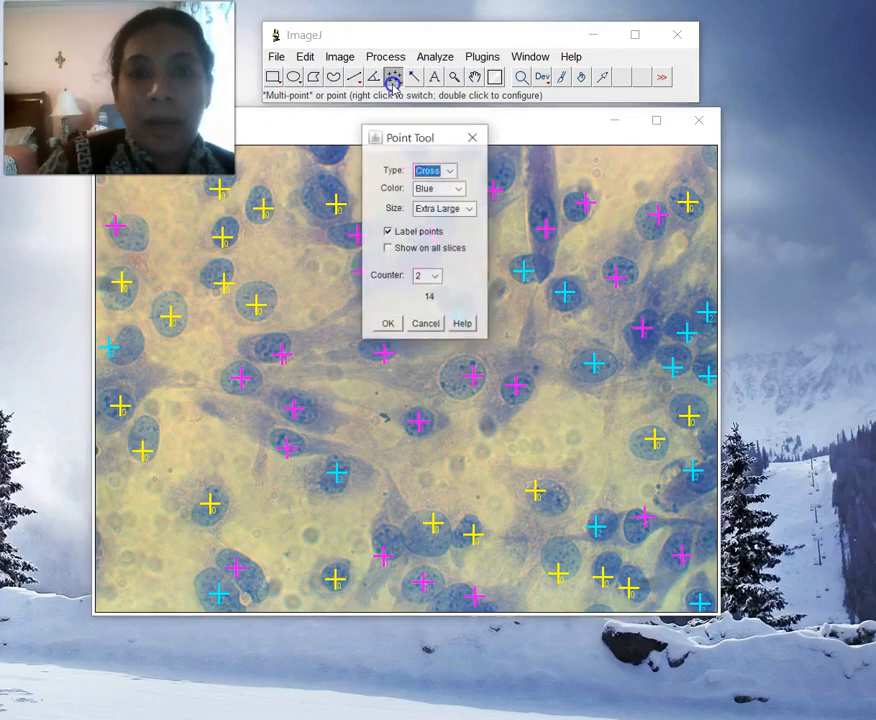
left_click(426, 287)
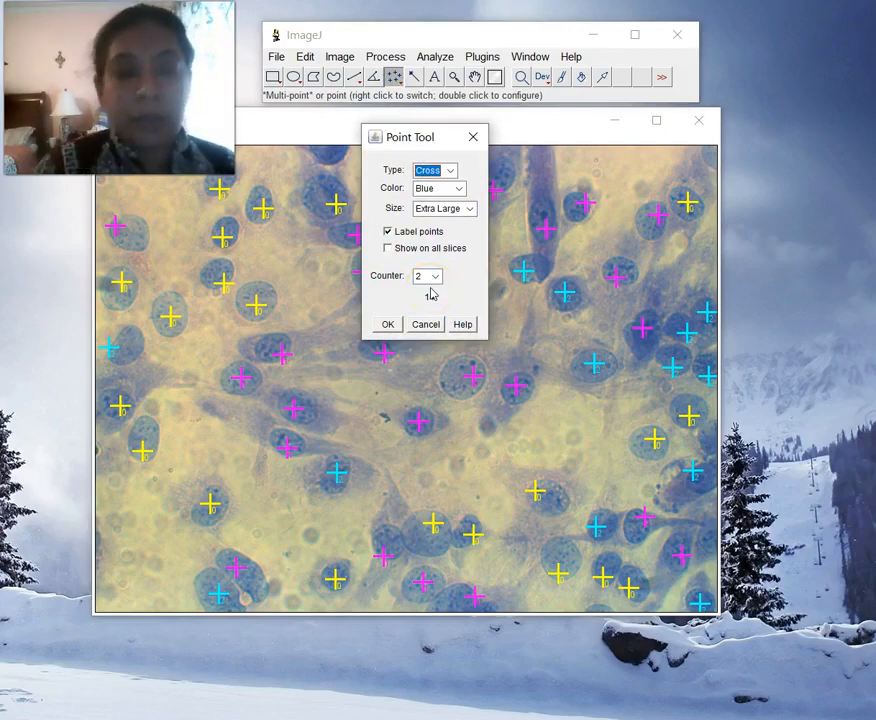
left_click(434, 282)
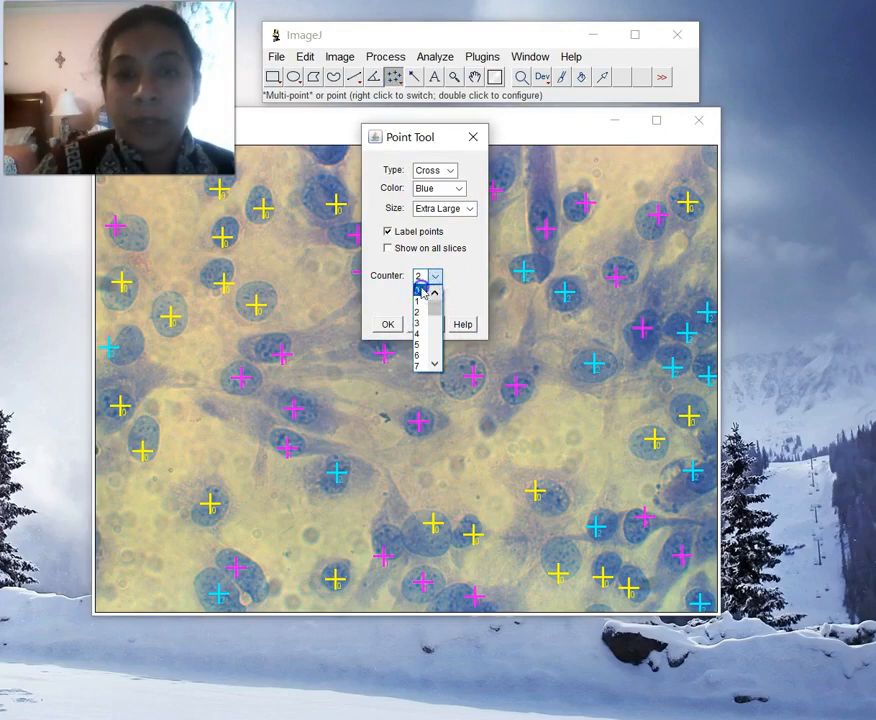
left_click(422, 296)
left_click(435, 278)
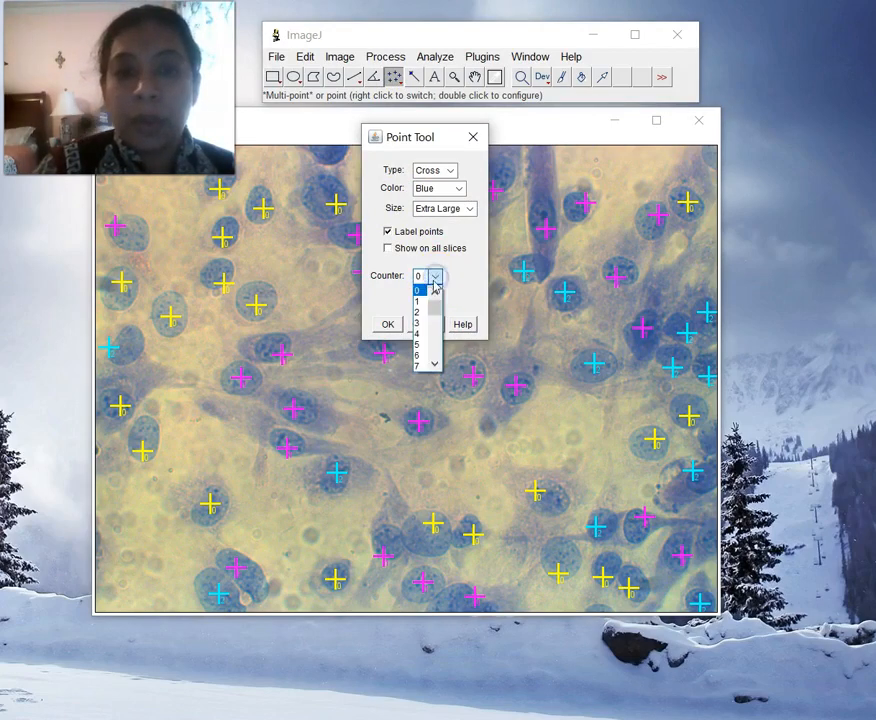
left_click(418, 298)
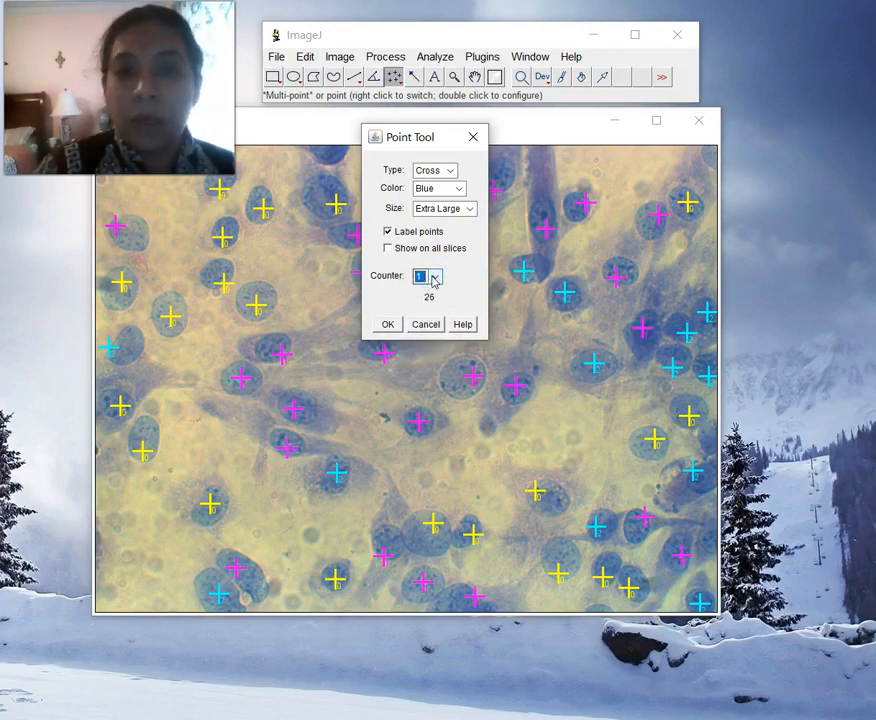
left_click(432, 279)
left_click(417, 300)
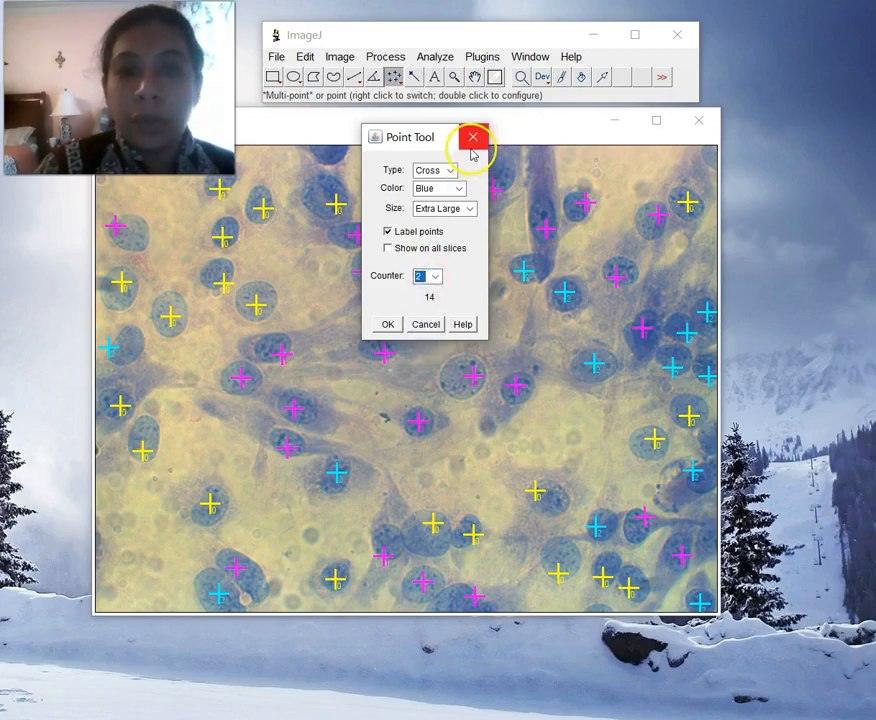
left_click(387, 324)
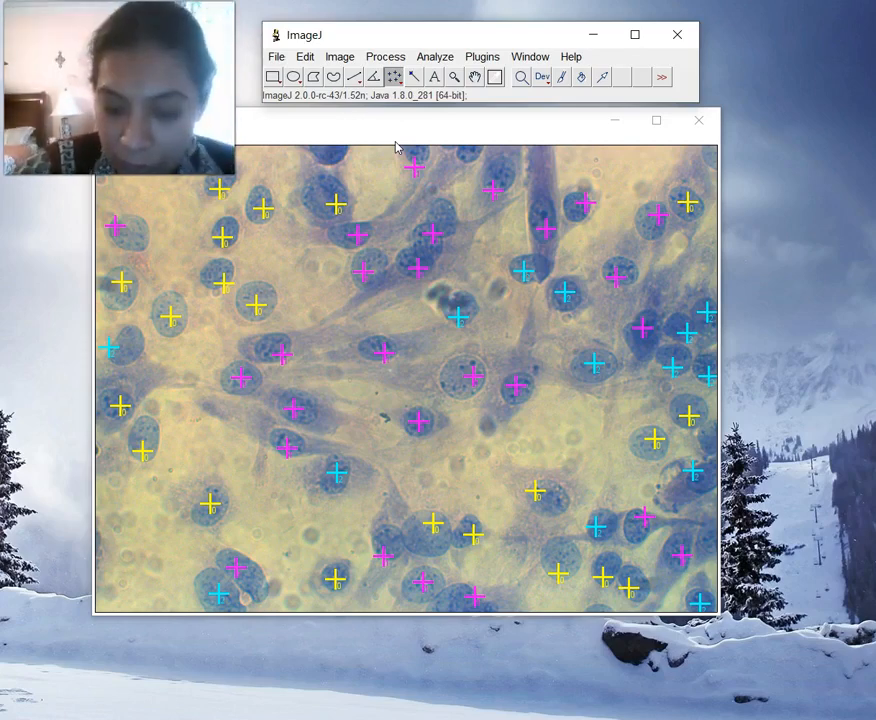
Capture a screenshot of the marked cell image and decline the offer to save screenshots to Dropbox
key("Print")
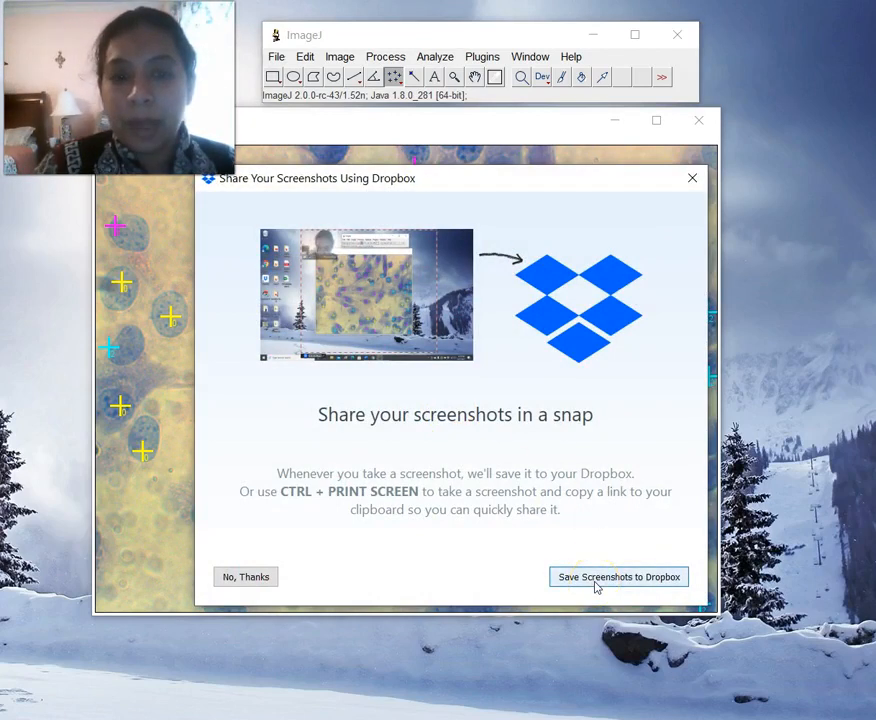
left_click(245, 580)
left_click(375, 473)
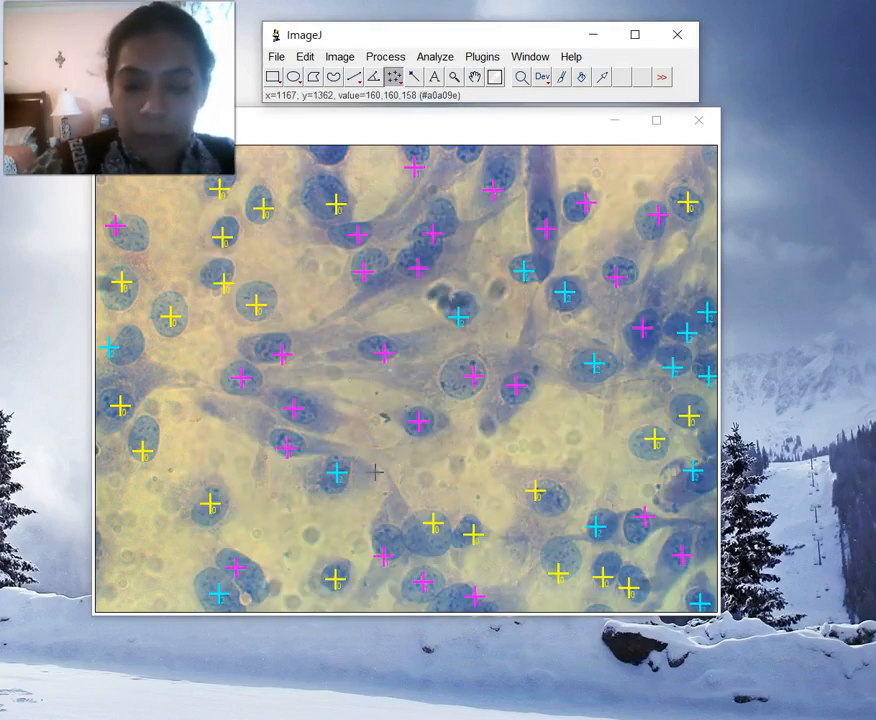
Switch to PowerPoint and create a blank presentation for the screenshot
key("super")
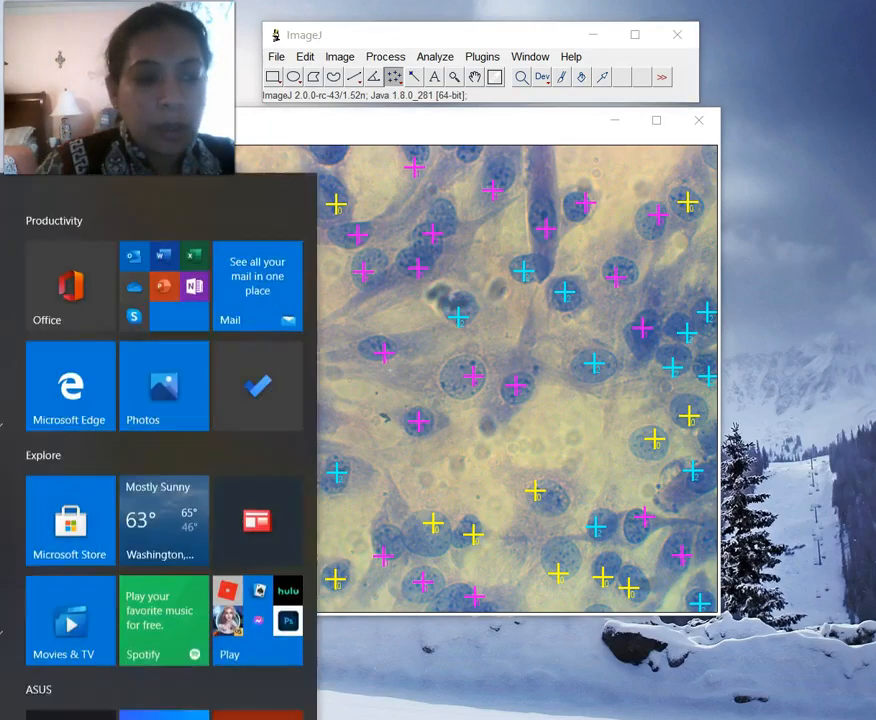
left_click(158, 250)
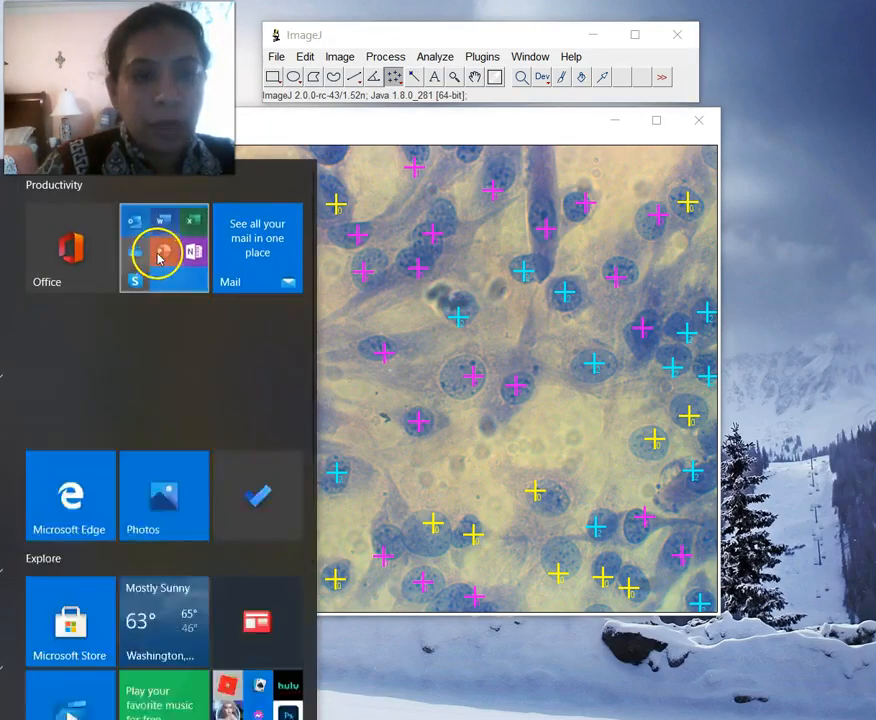
left_click(155, 469)
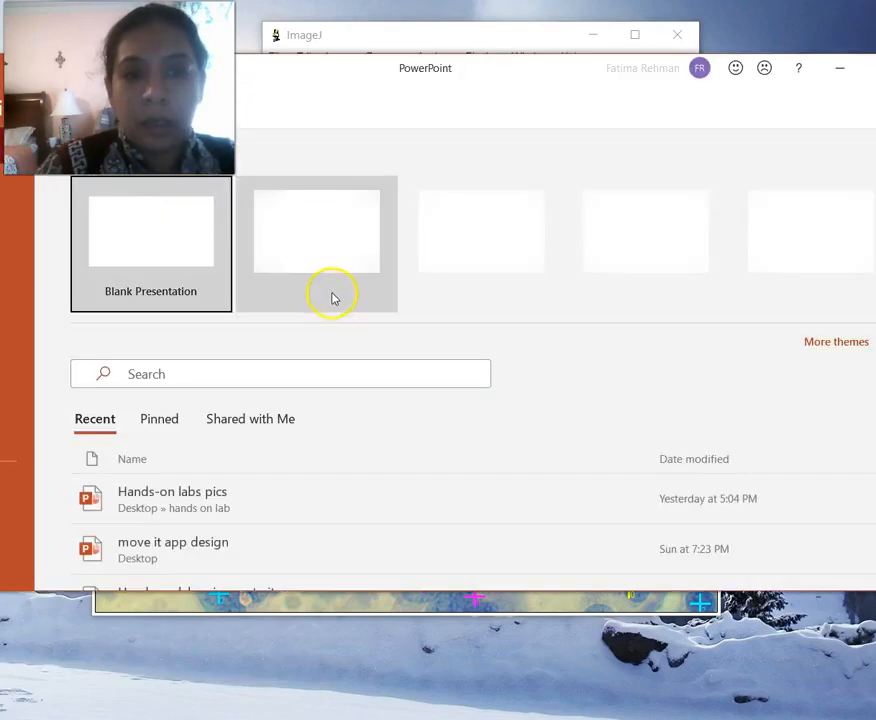
left_click(118, 227)
Remove the title and subtitle placeholders from the slide and paste the captured screenshot
left_click_drag(258, 251, 655, 496)
key("Delete")
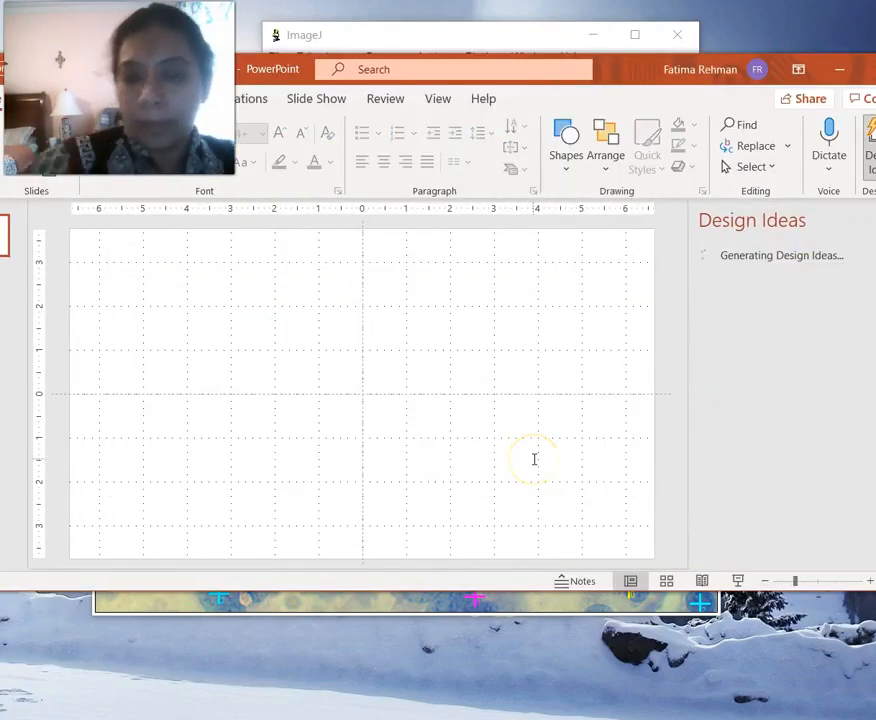
key("ctrl+v")
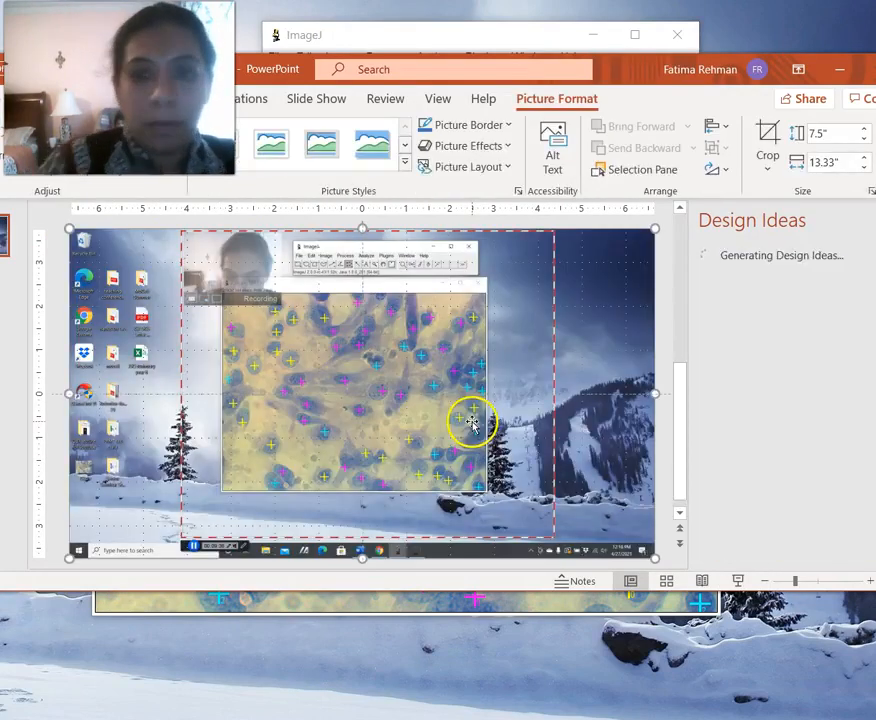
Crop both sides of the pasted screenshot to the cell image's edges, leaving it about 6.13" wide
right_click(524, 401)
left_click(578, 432)
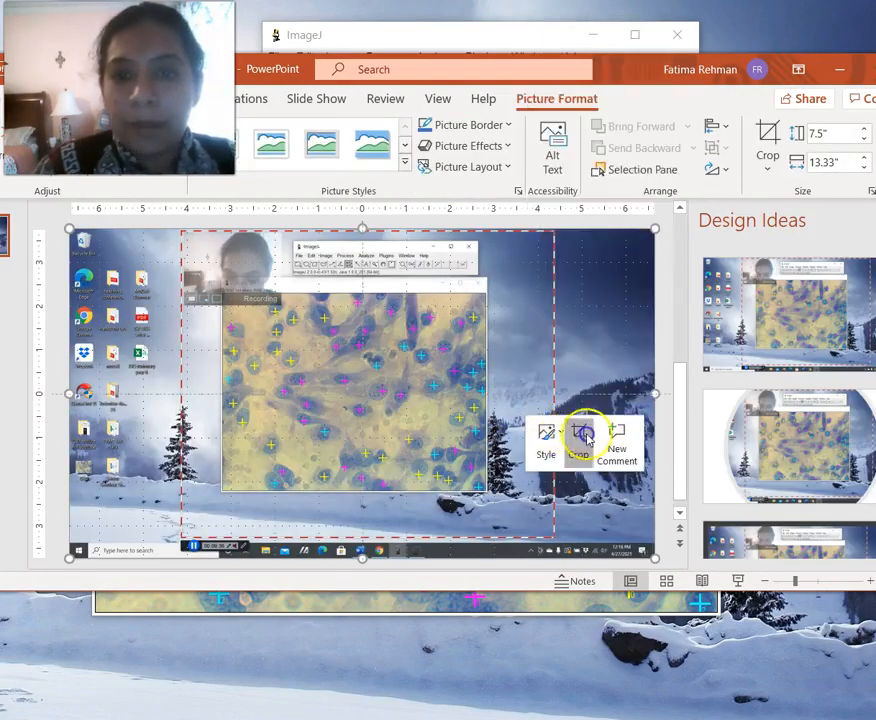
left_click_drag(651, 394, 494, 390)
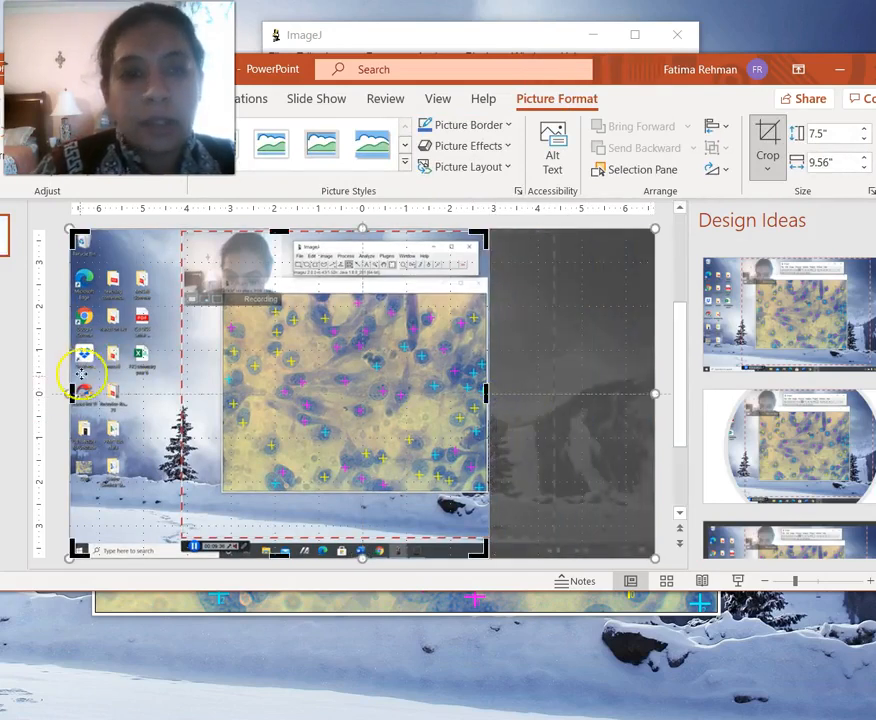
left_click_drag(72, 401, 222, 412)
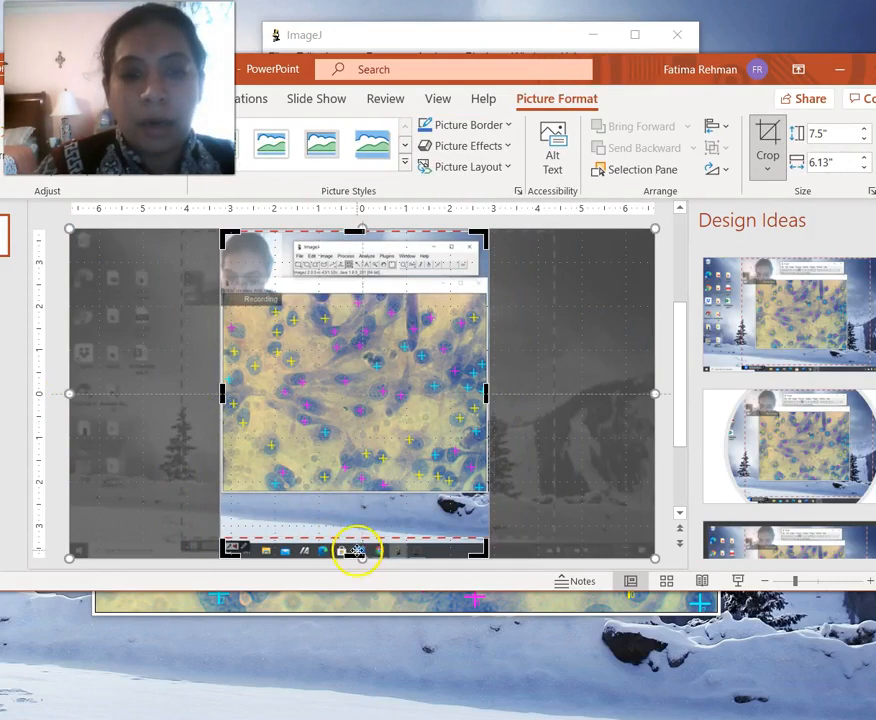
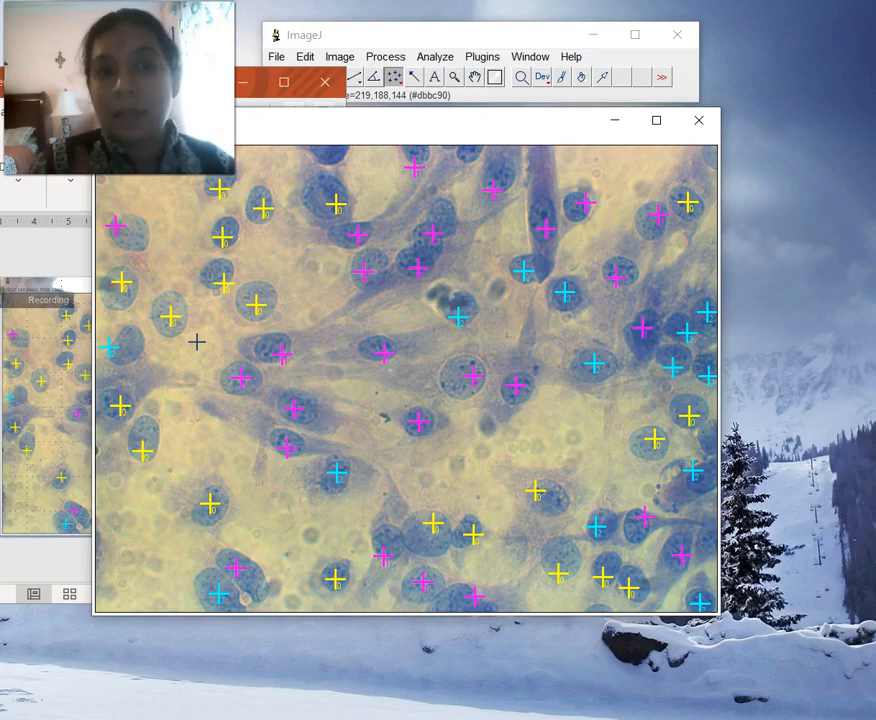
In ImageJ's Set Measurements options, exclude Min & max gray value and Mean gray value, keeping Area
left_click(424, 60)
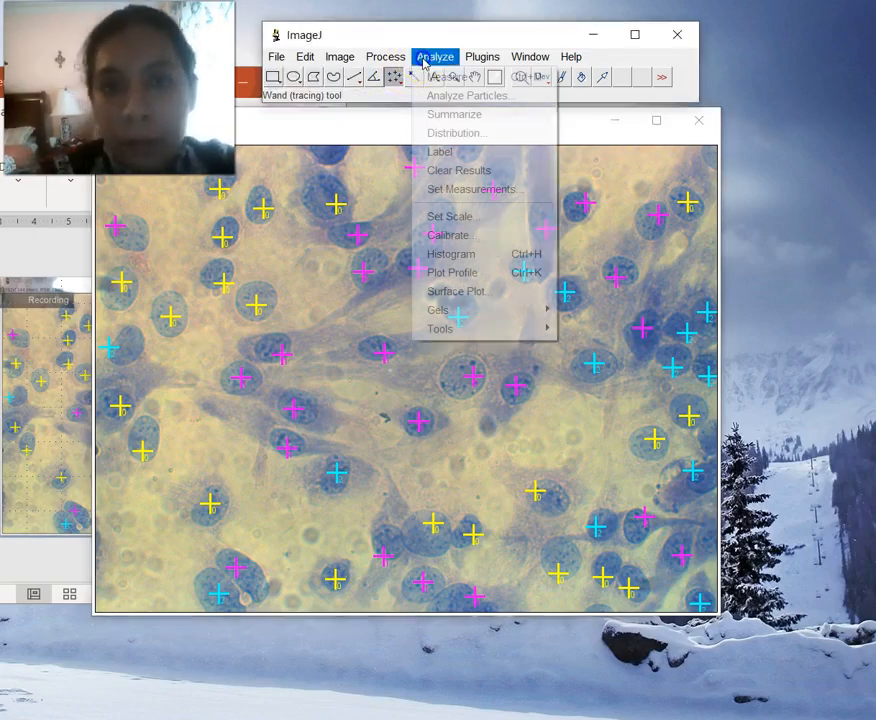
left_click(455, 189)
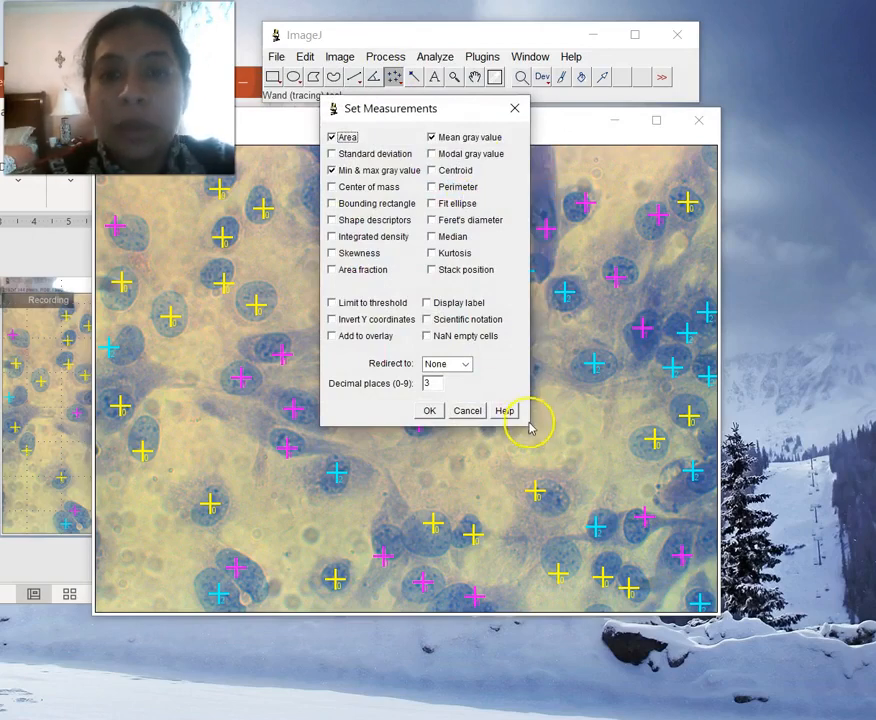
left_click_drag(533, 425, 631, 483)
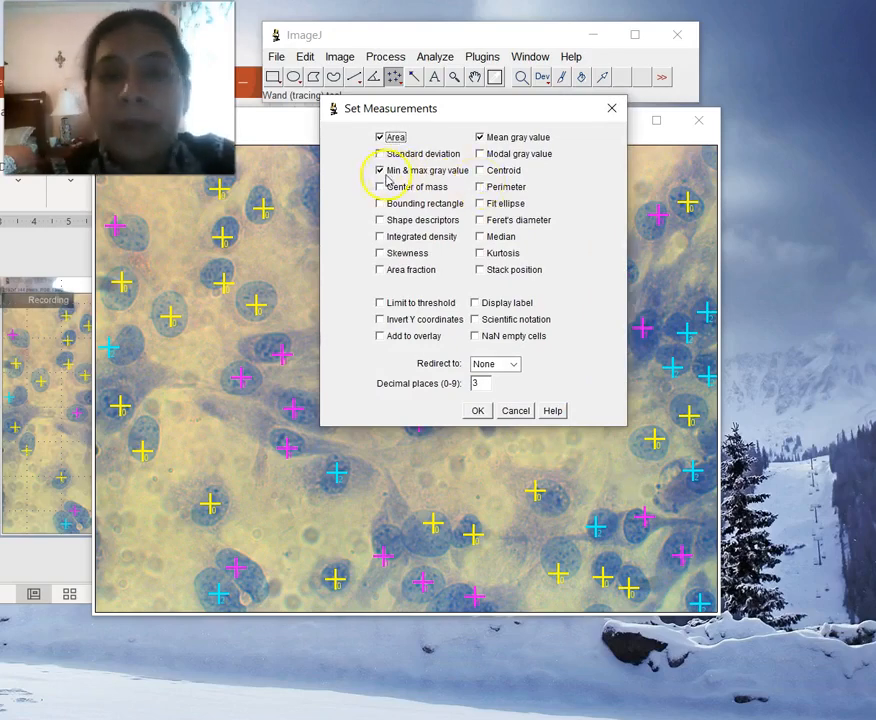
left_click(378, 173)
left_click(380, 174)
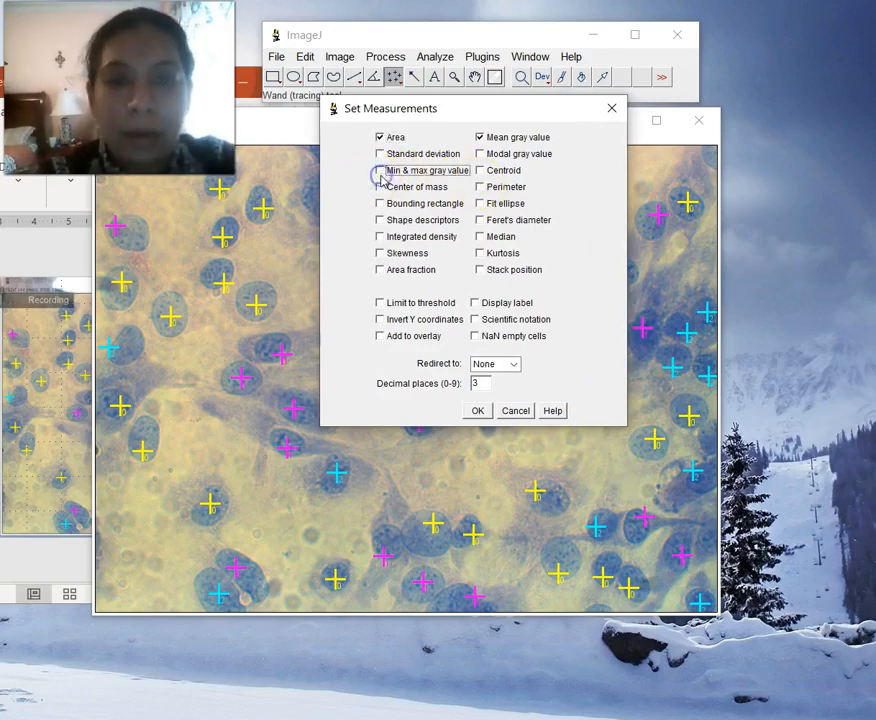
left_click(480, 137)
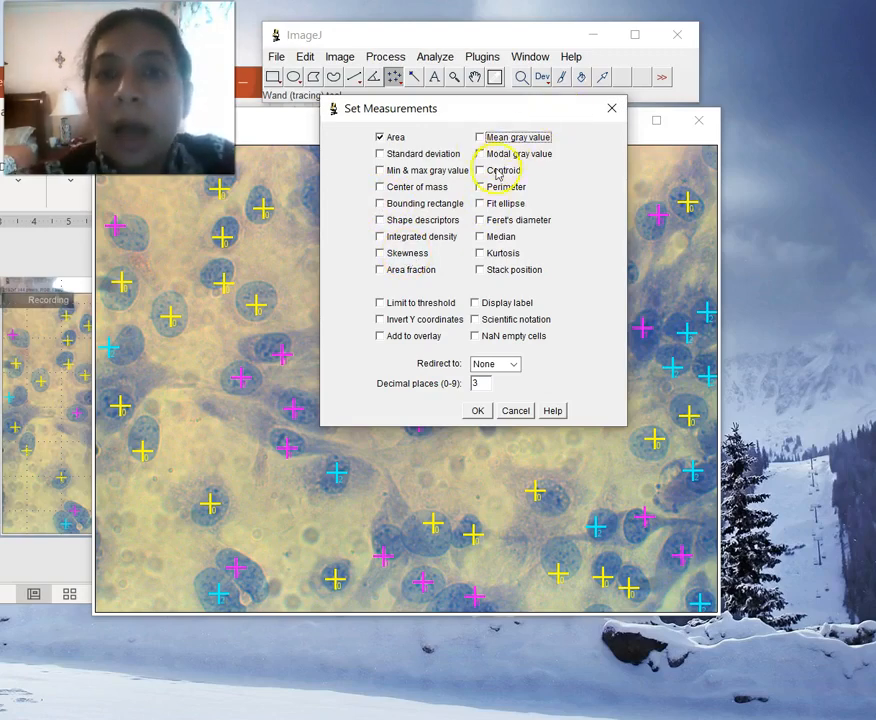
Add Fit ellipse and Shape descriptors to the measurements, re-enter the decimal places and apply the settings
left_click(481, 205)
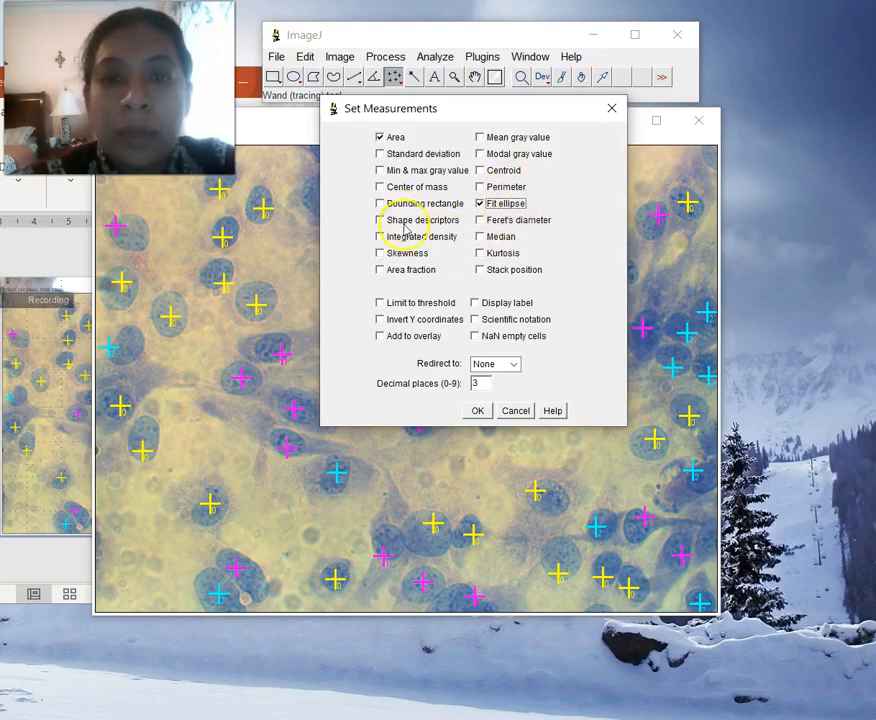
left_click(394, 222)
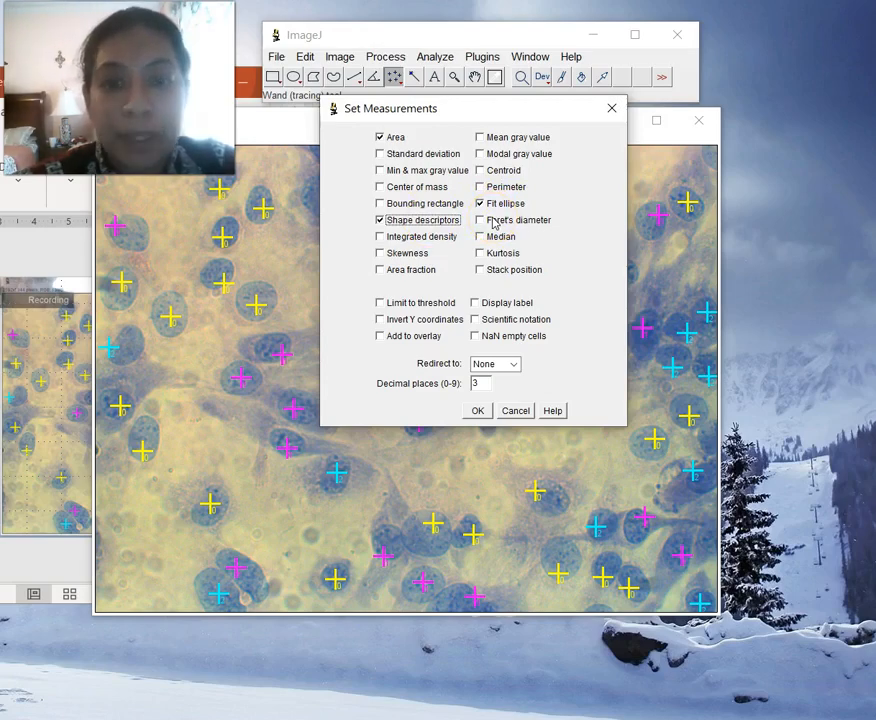
left_click(479, 418)
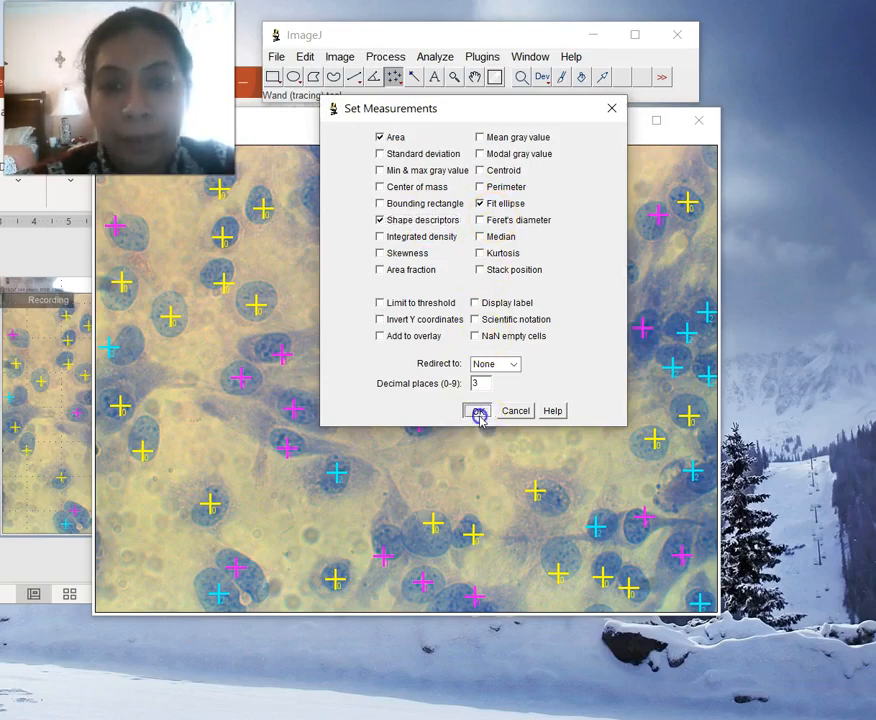
left_click(478, 383)
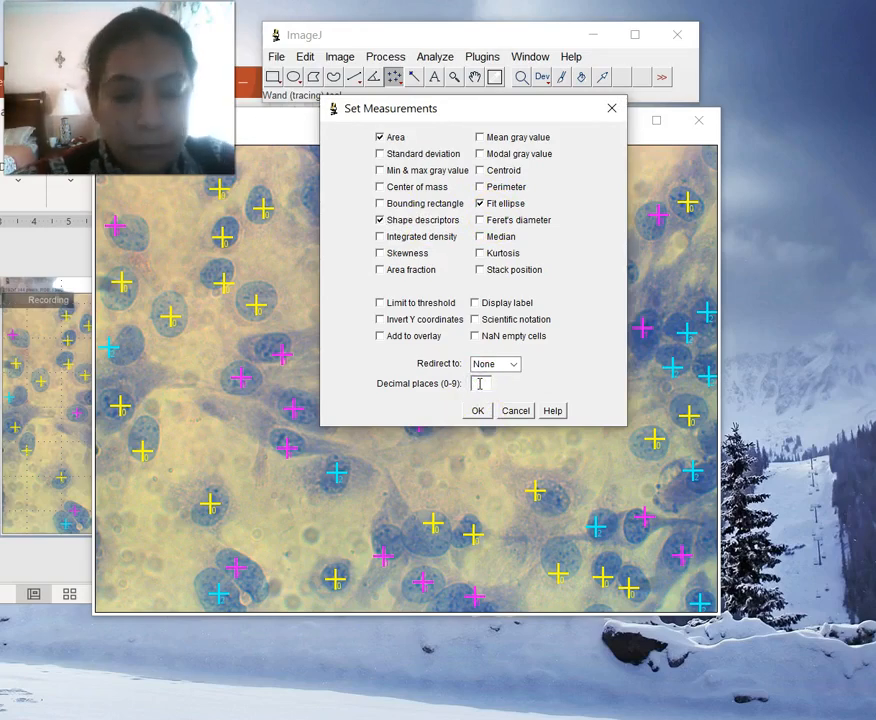
left_click(477, 410)
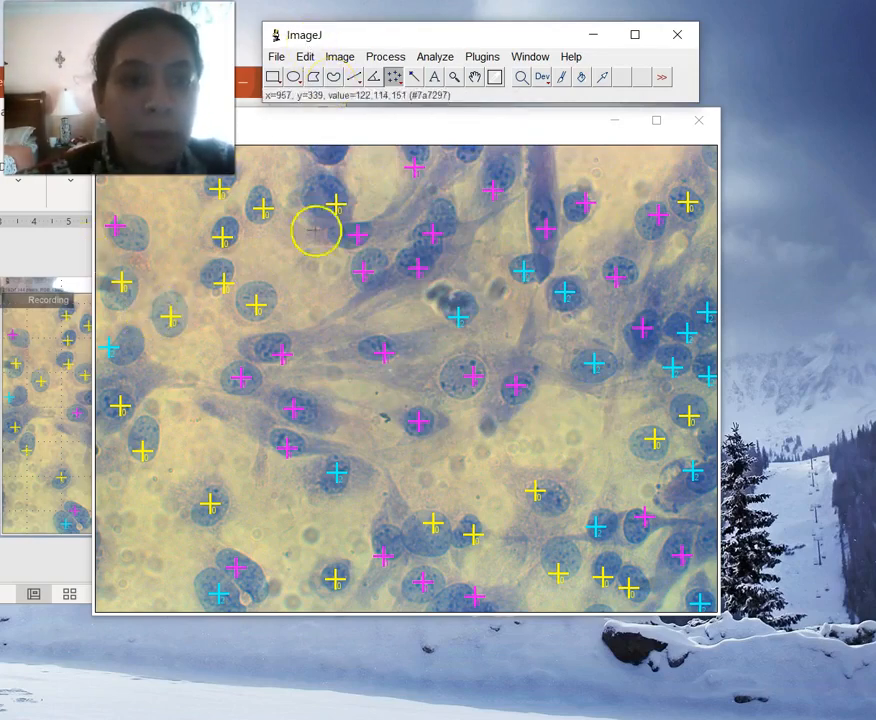
left_click(341, 58)
left_click(430, 60)
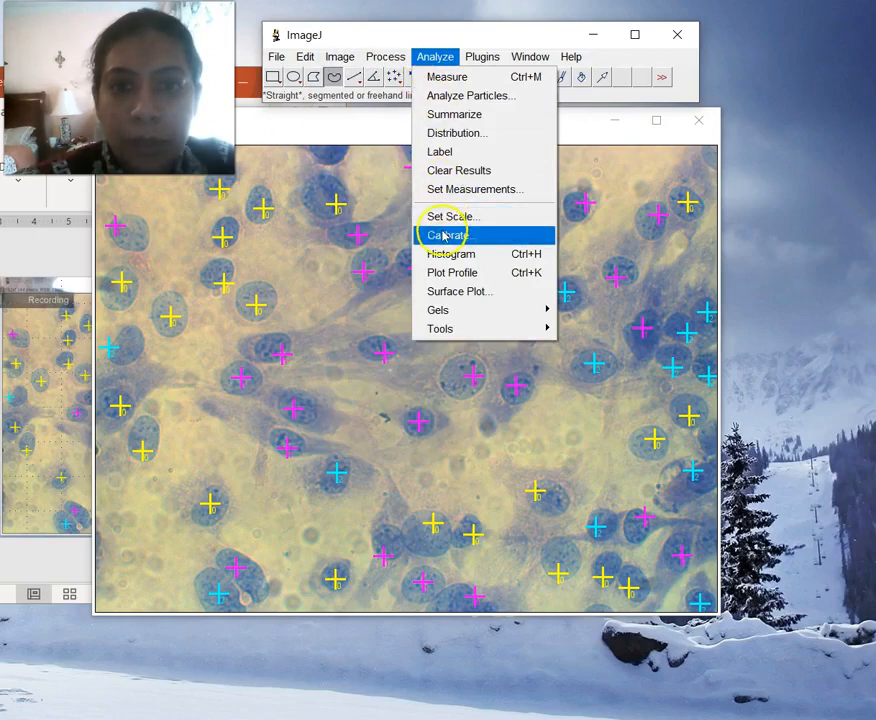
left_click(457, 38)
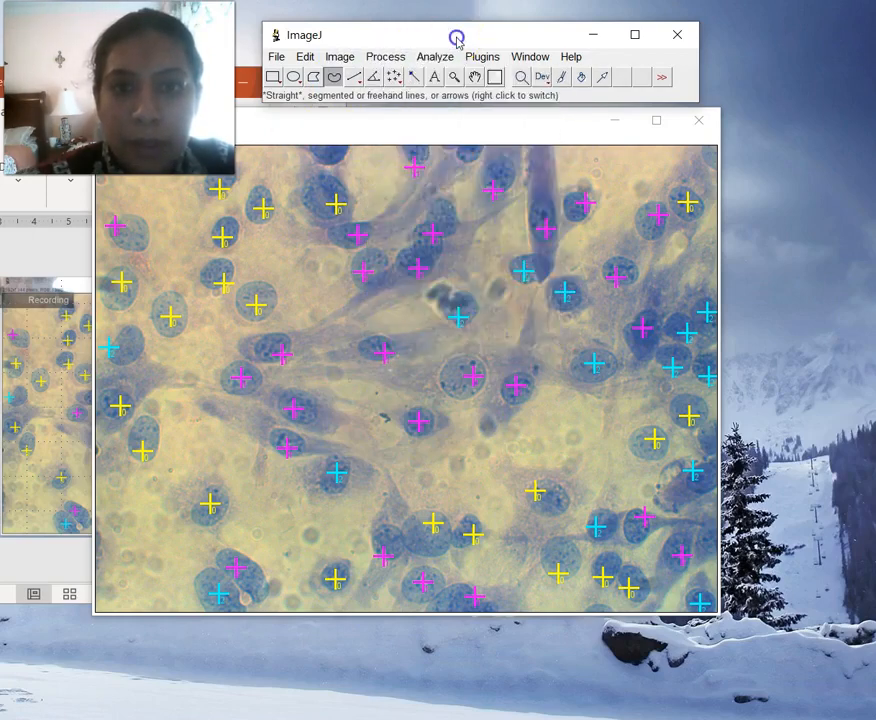
Turn on showing points on all slices in the Point Tool settings and apply it
double_click(393, 77)
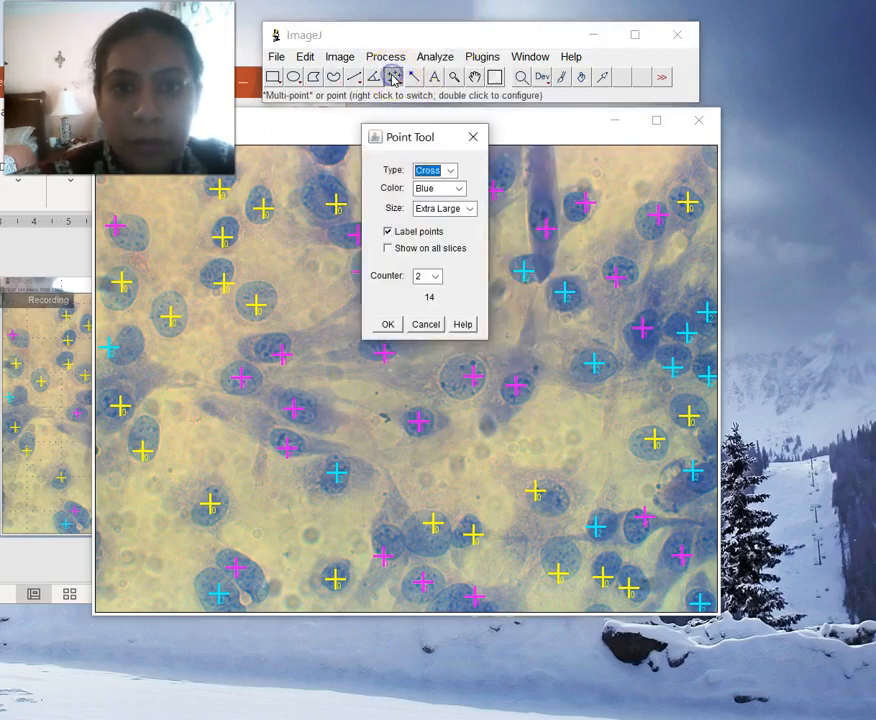
left_click(391, 249)
left_click(389, 322)
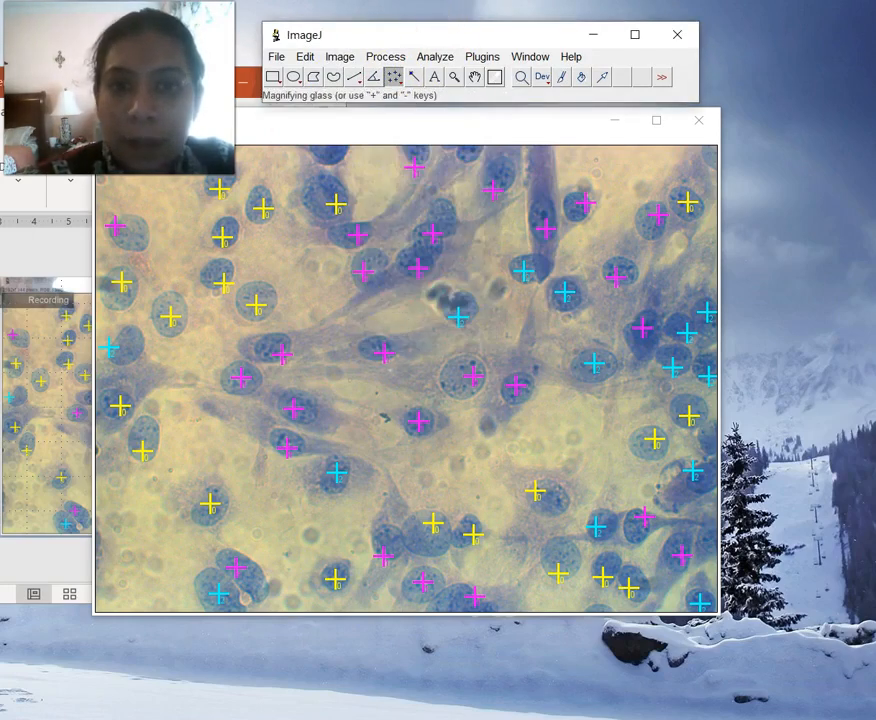
Activate the Freehand selections tool and delete the multi-point selection from the cell image
left_click(334, 78)
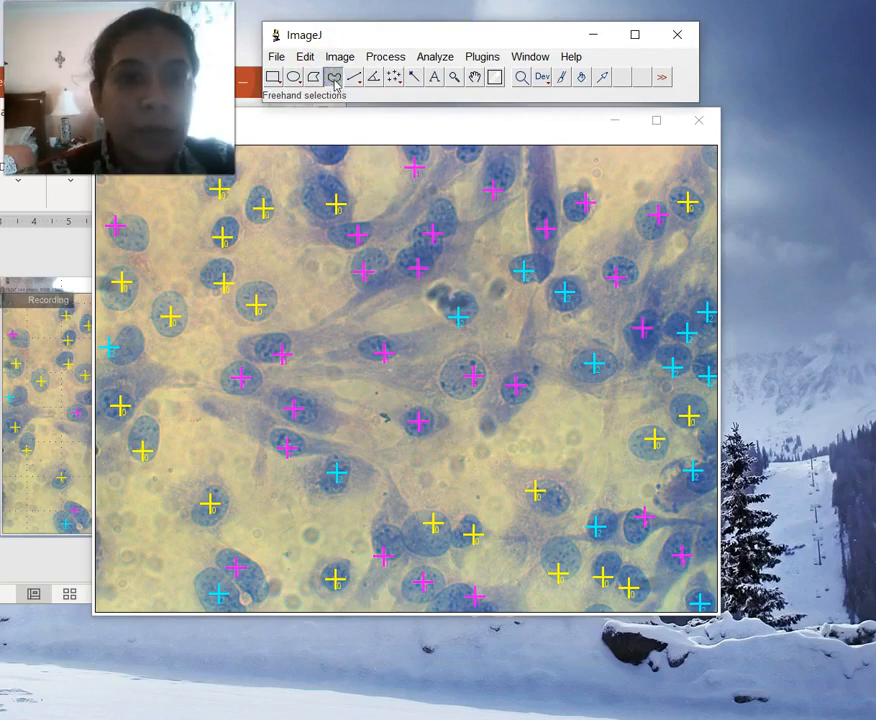
left_click(222, 314)
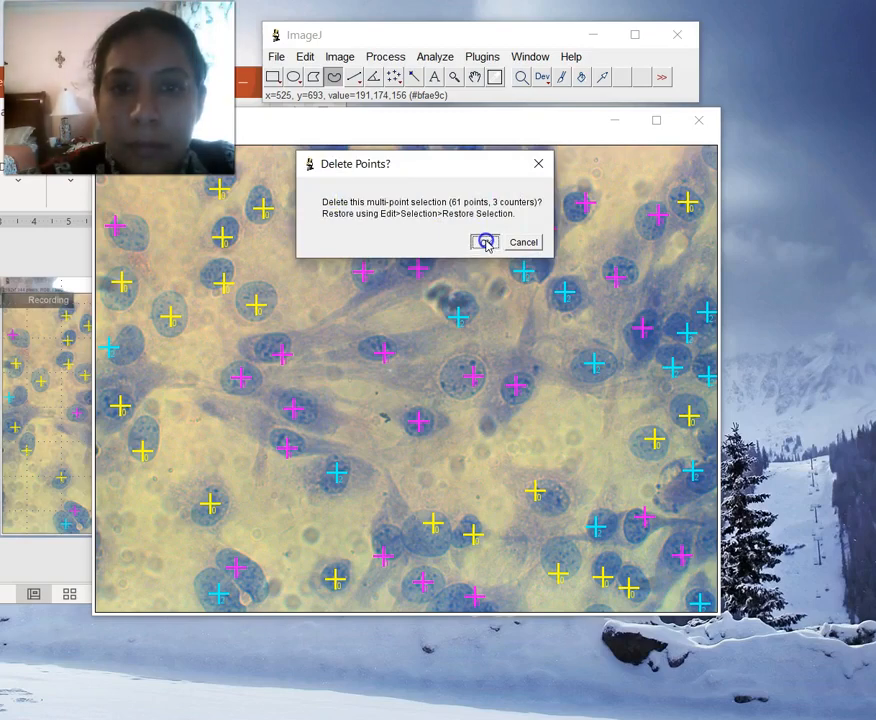
left_click(485, 243)
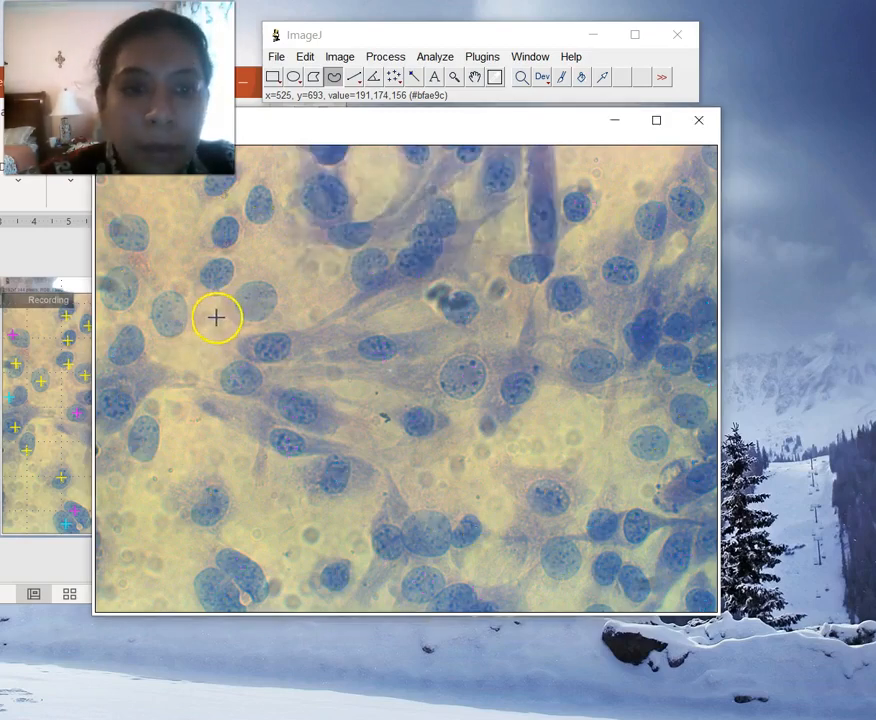
Outline and measure the rounded pale cell in the upper-left part of the image, then widen the Results window and move it aside
mouse_move(223, 306)
left_mouse_down()
mouse_move(246, 332)
mouse_move(272, 326)
mouse_move(293, 311)
mouse_move(291, 287)
mouse_move(266, 262)
mouse_move(222, 292)
mouse_move(224, 307)
left_mouse_up()
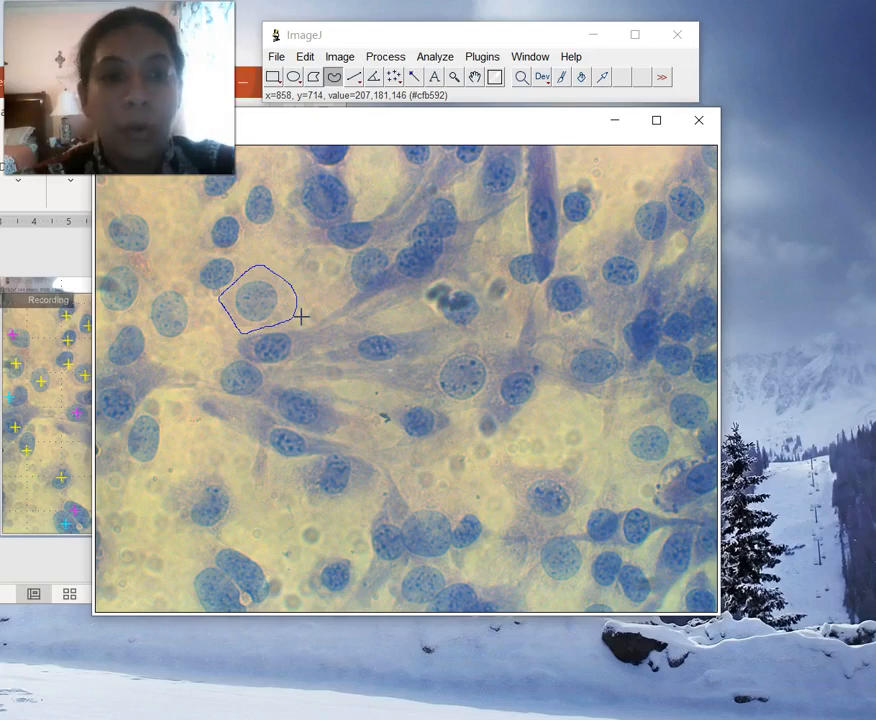
left_click(435, 60)
left_click(436, 77)
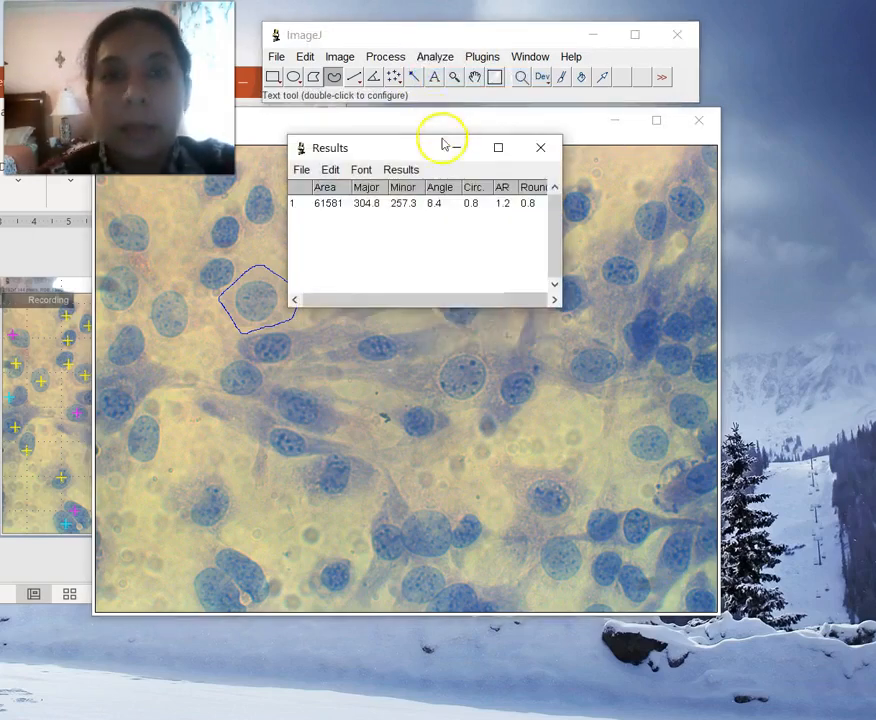
left_click_drag(562, 225, 818, 224)
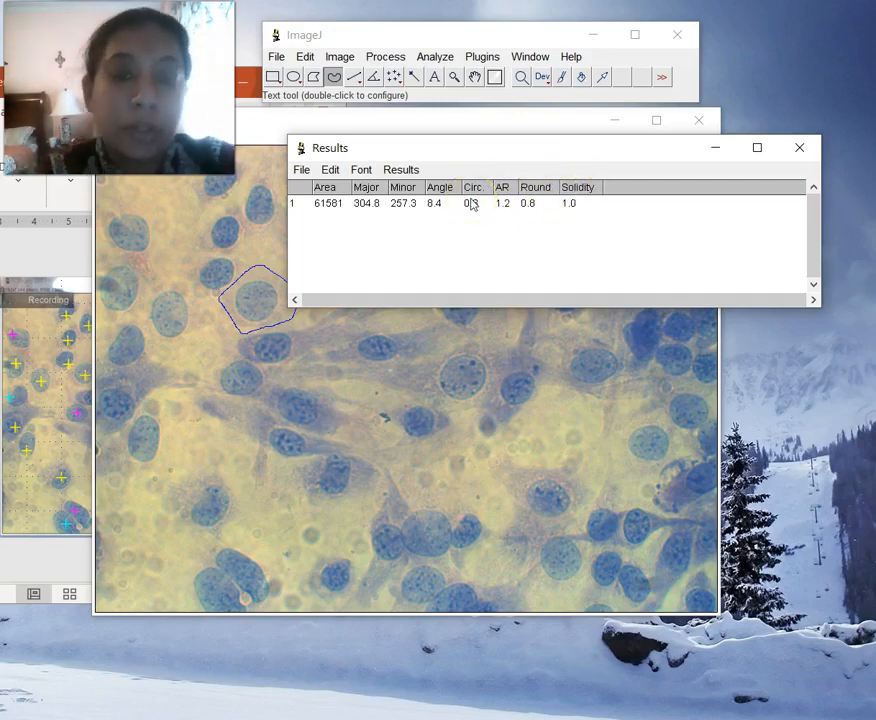
left_click_drag(560, 147, 862, 80)
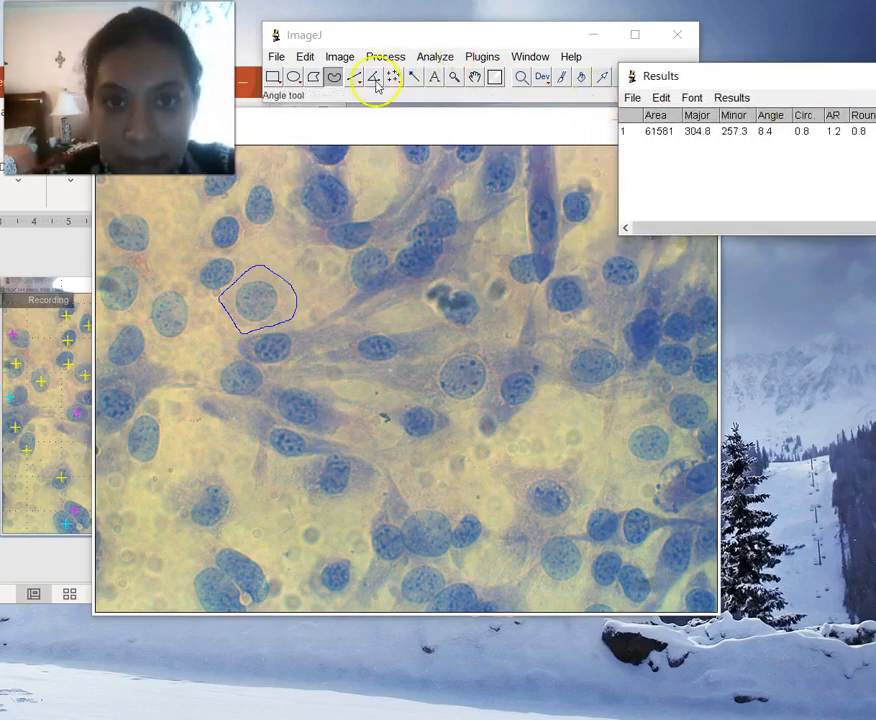
Outline the long spindle-shaped cell below and left of the image centre with a freehand selection and measure it
left_click(334, 80)
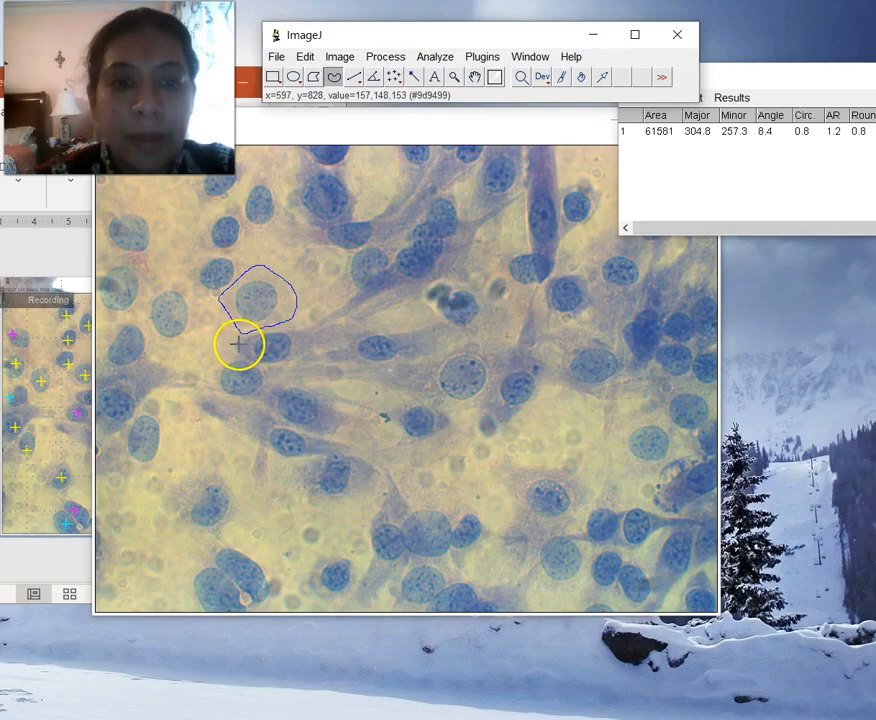
mouse_move(199, 393)
left_mouse_down()
mouse_move(294, 433)
mouse_move(383, 453)
mouse_move(332, 456)
mouse_move(257, 440)
mouse_move(193, 393)
mouse_move(203, 396)
left_mouse_up()
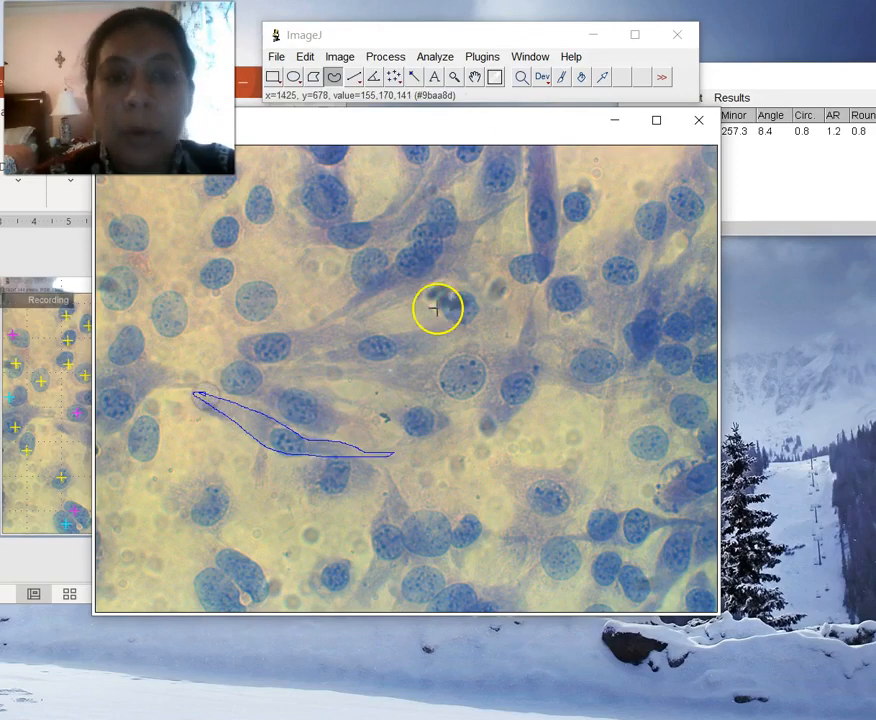
left_click(435, 58)
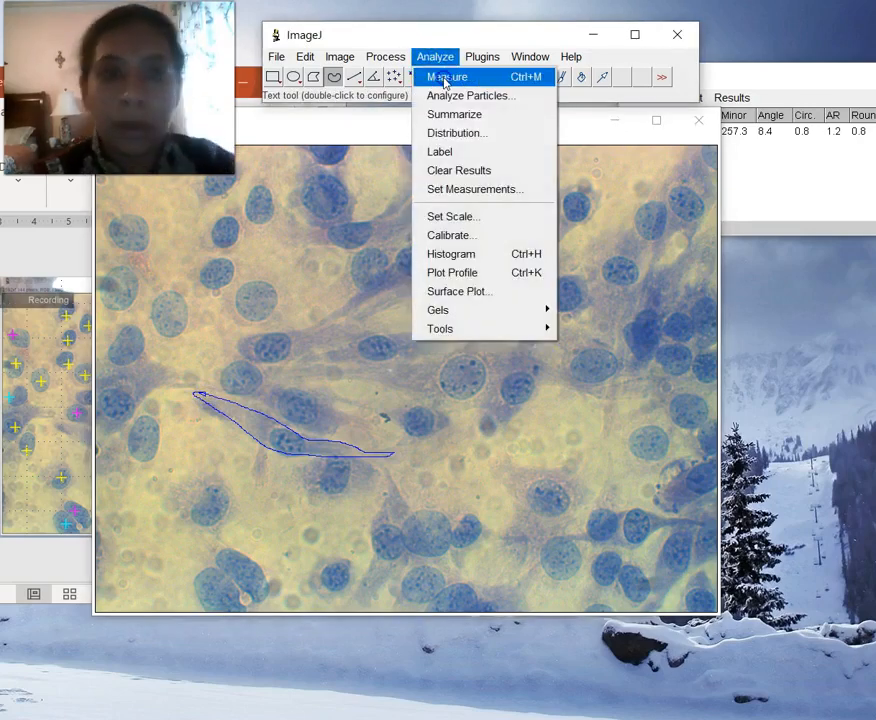
left_click(444, 79)
left_click(778, 68)
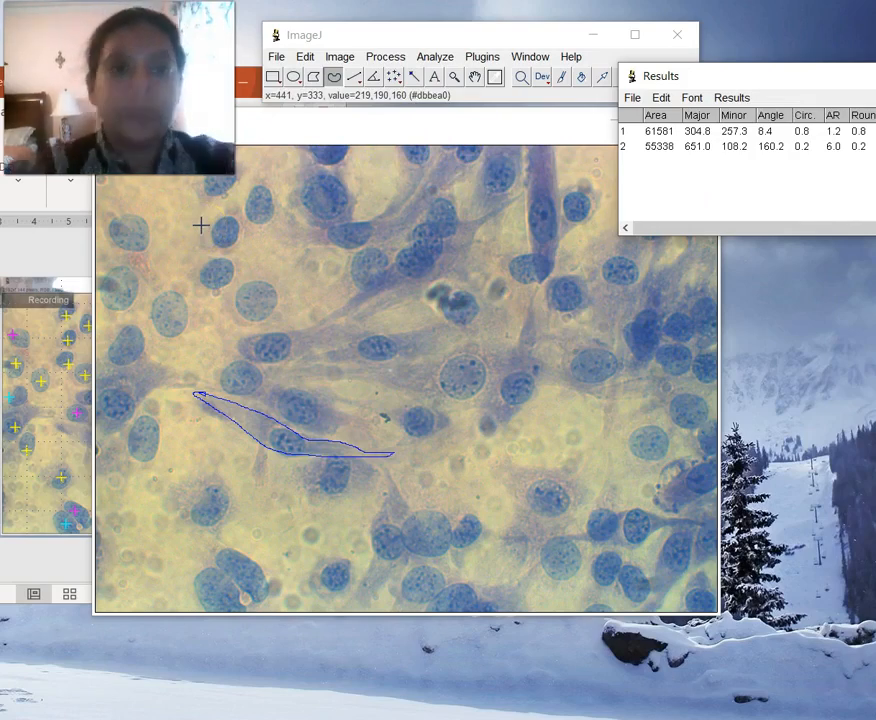
Trace the pale cell near the image's upper-left edge, including its tapering lower tail, and measure it
left_click(112, 252)
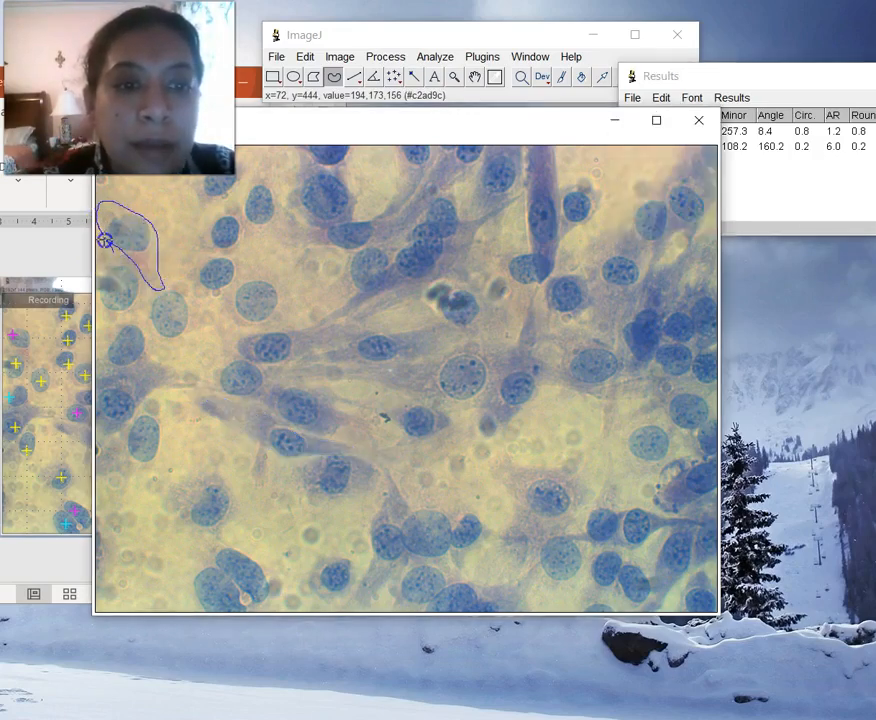
left_click(340, 60)
left_click(447, 78)
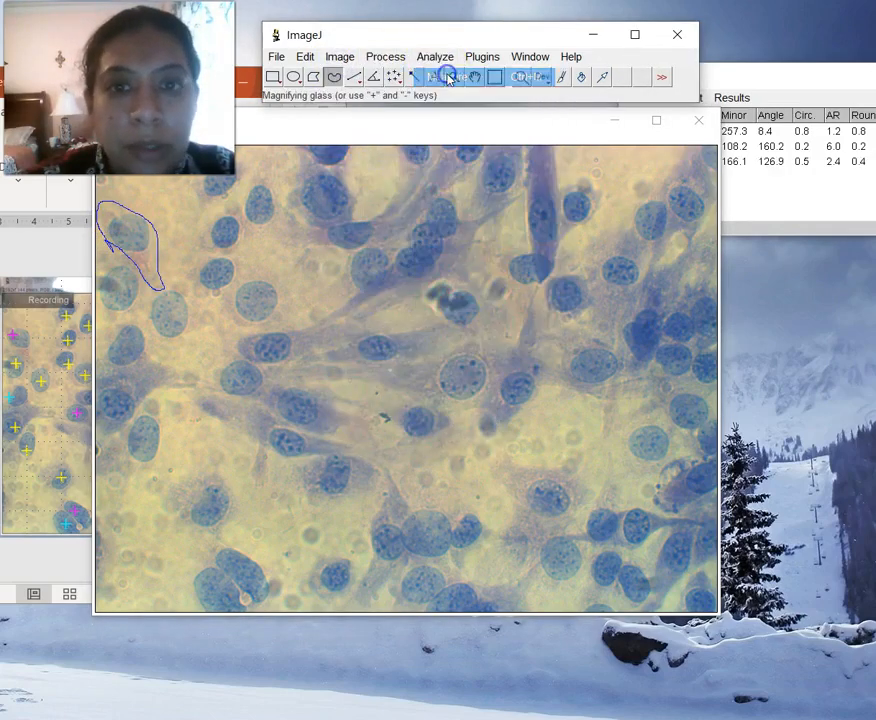
Trace the cell cut off by the image's top edge, near its left corner, and measure it
left_click(186, 185)
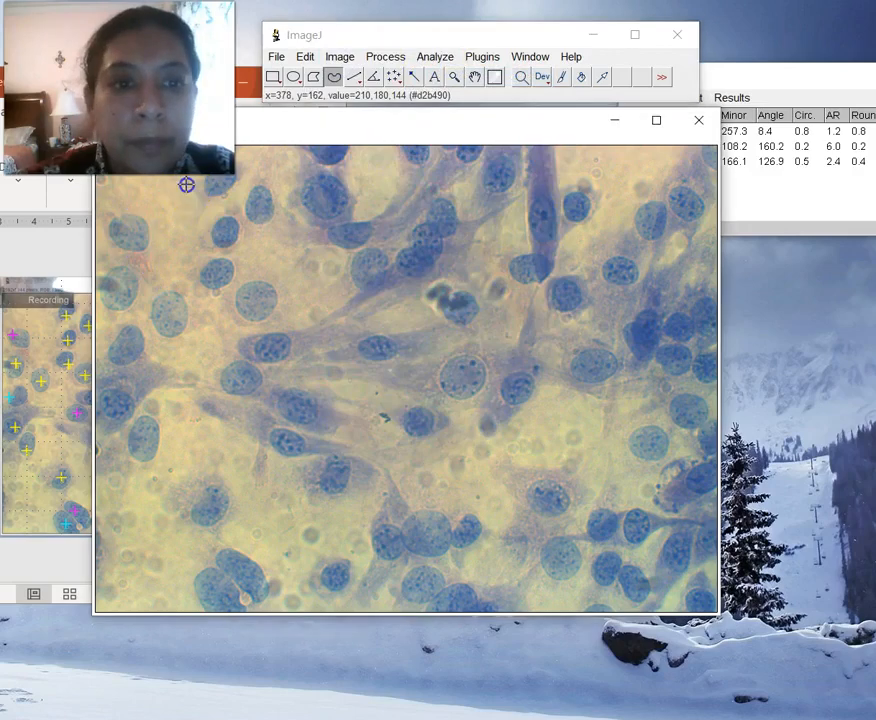
left_click_drag(265, 151, 222, 151)
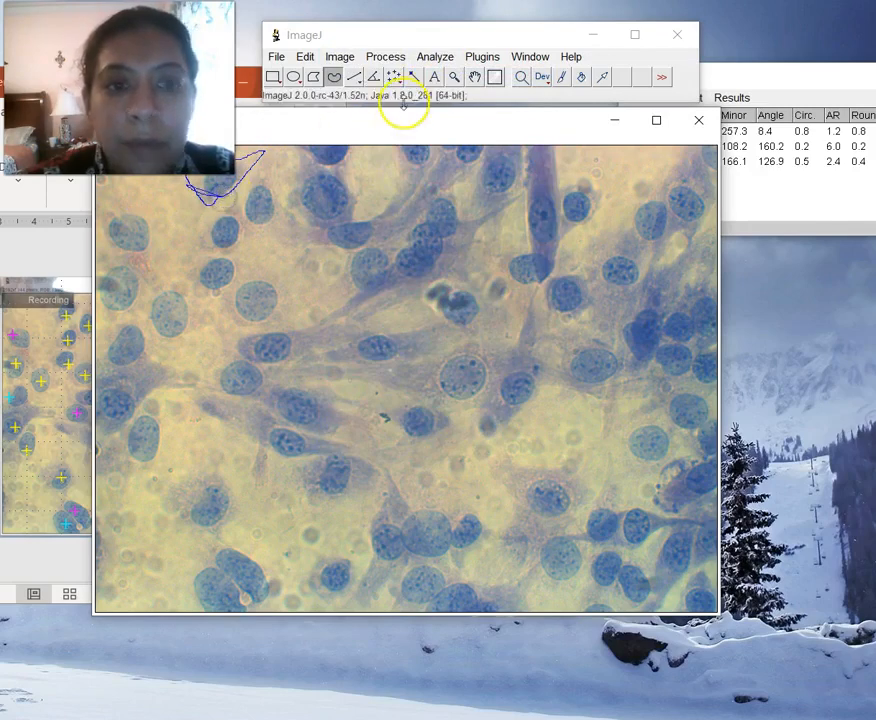
left_click(428, 57)
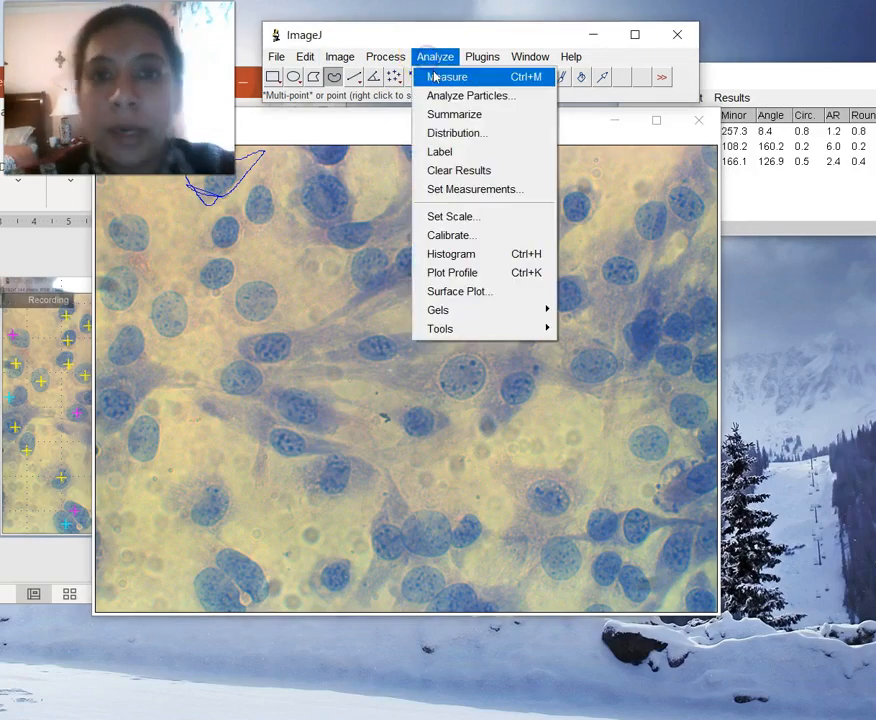
left_click(430, 131)
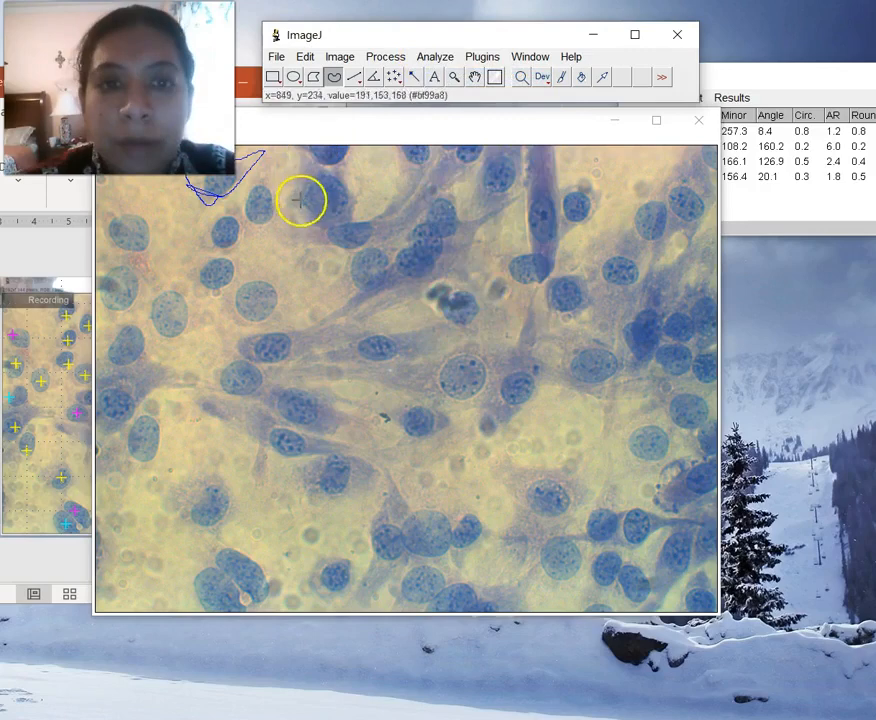
Outline the large dark-nucleus cell near the image's top edge, left of centre, and measure it
left_click(321, 228)
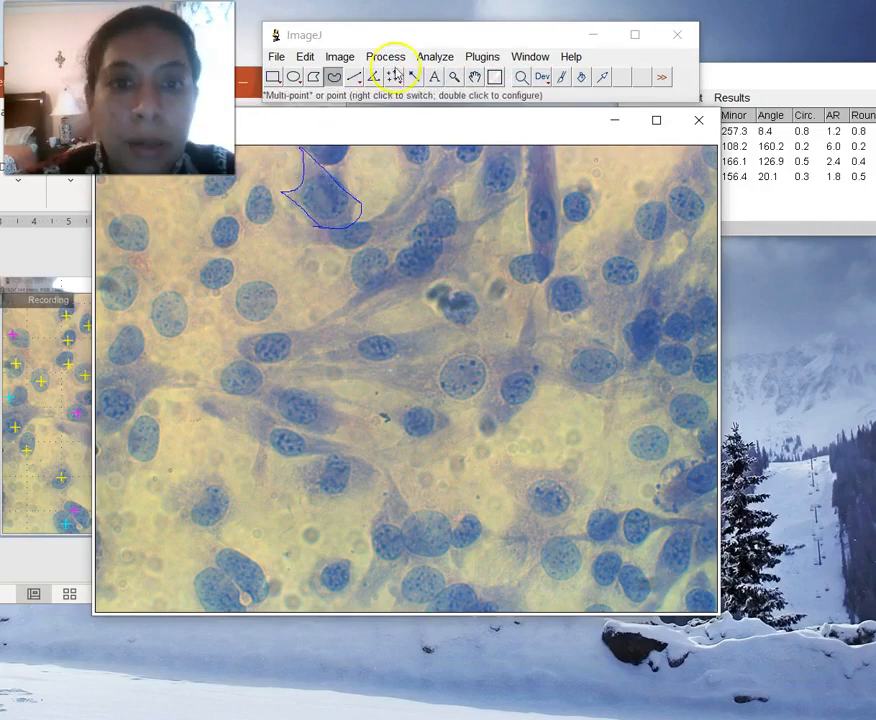
left_click(432, 58)
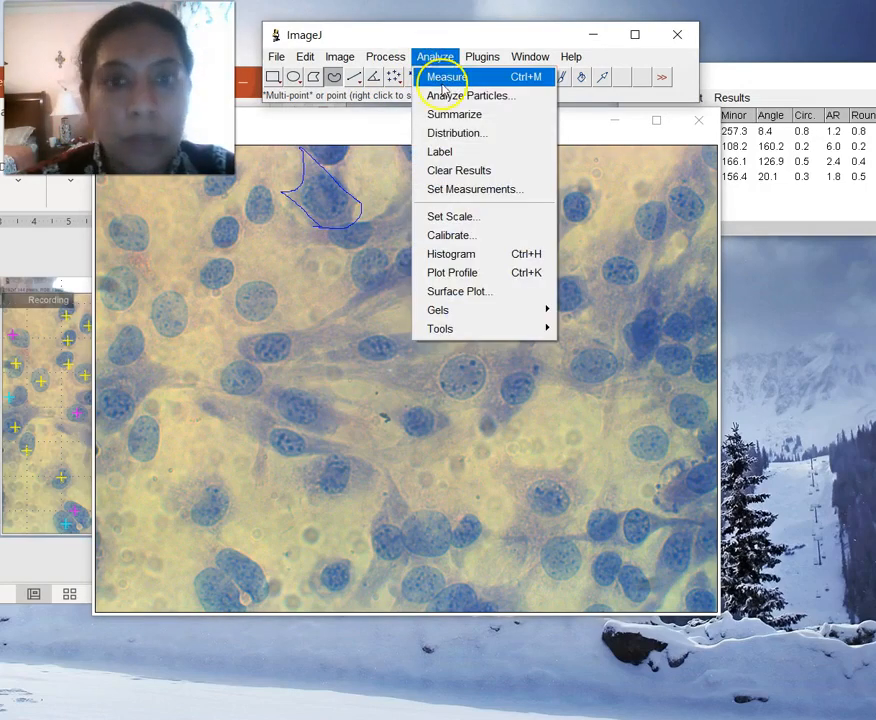
left_click(445, 77)
Draw a triangular outline around the cell immediately left of the large dark-nucleus cell and measure it
left_click(244, 220)
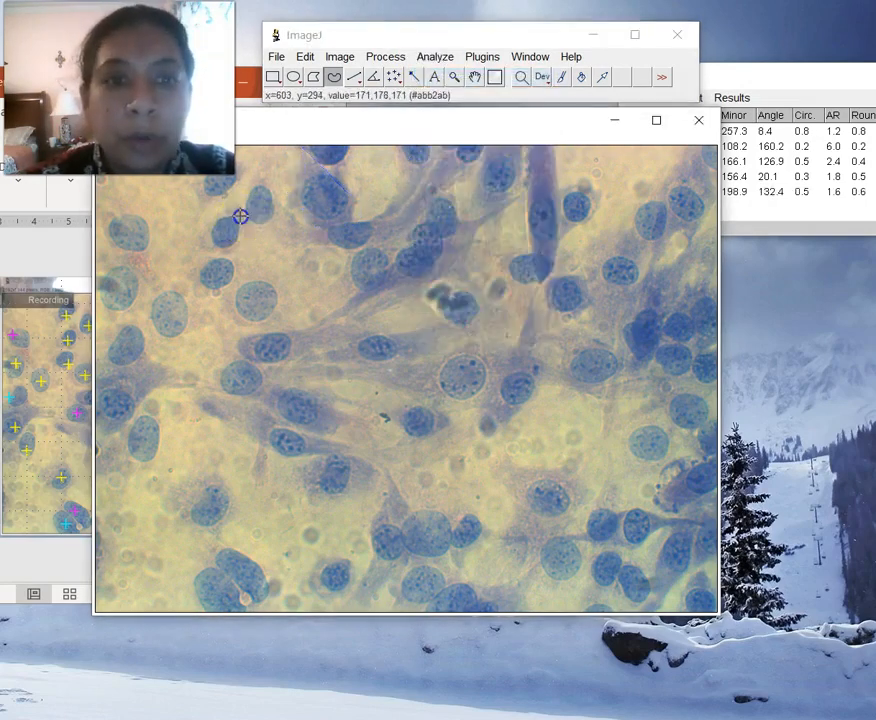
left_click_drag(264, 159, 278, 189)
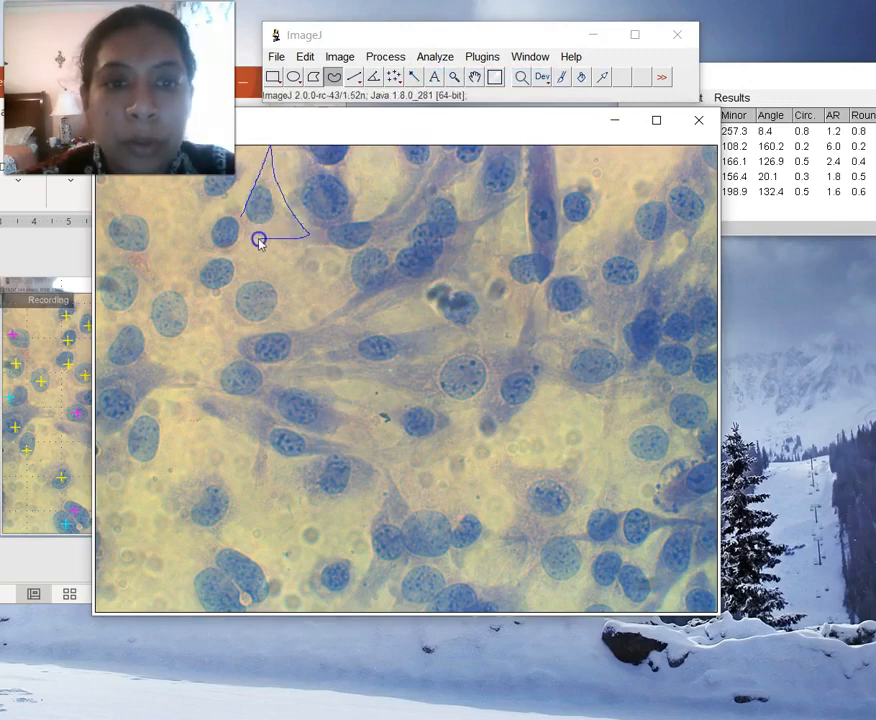
left_click_drag(244, 217, 242, 211)
left_click(434, 57)
left_click(437, 85)
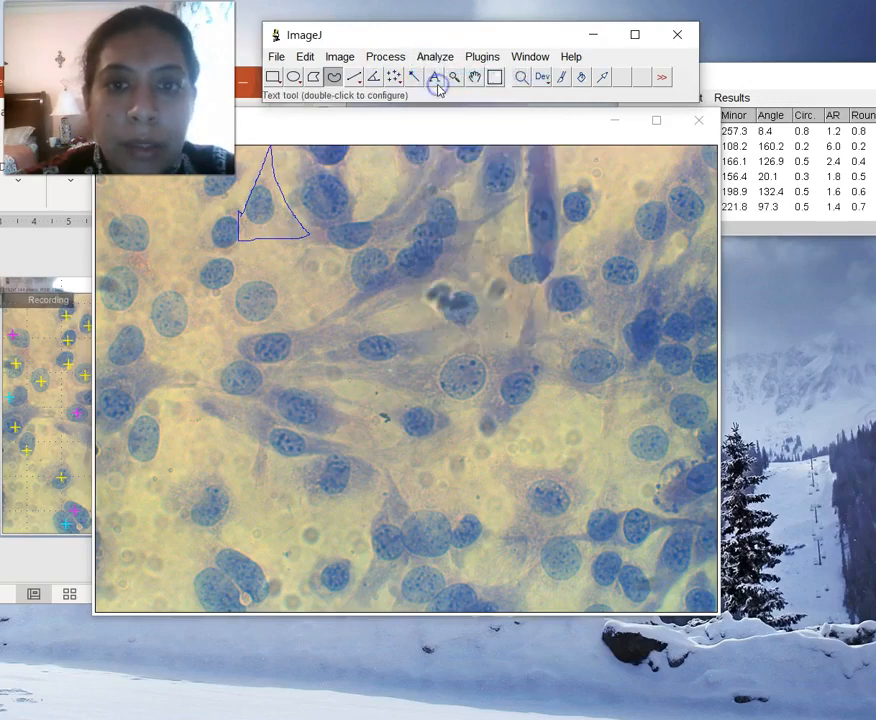
Outline the small cell just below and left of the triangular one and measure it
left_click(196, 243)
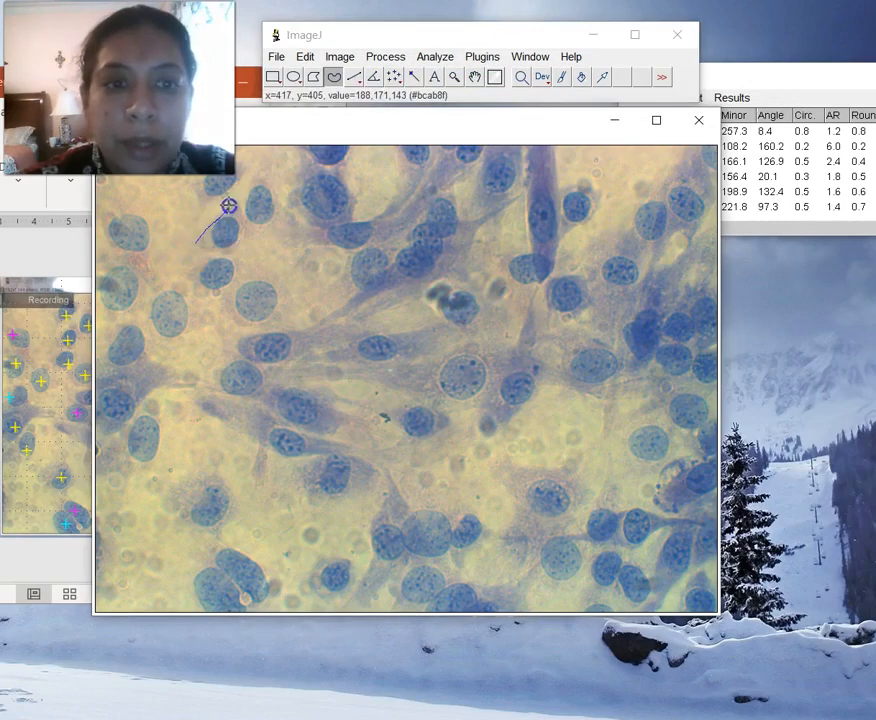
left_click(336, 97)
left_click(435, 57)
left_click(435, 80)
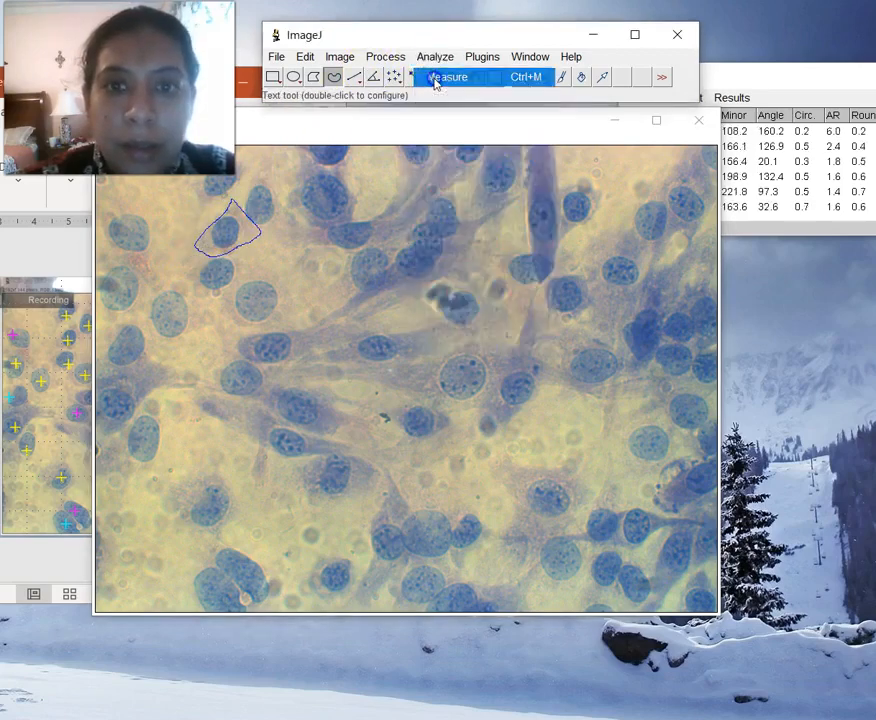
Apply Add Noise to the area inside the small cell's freehand outline
left_click(305, 57)
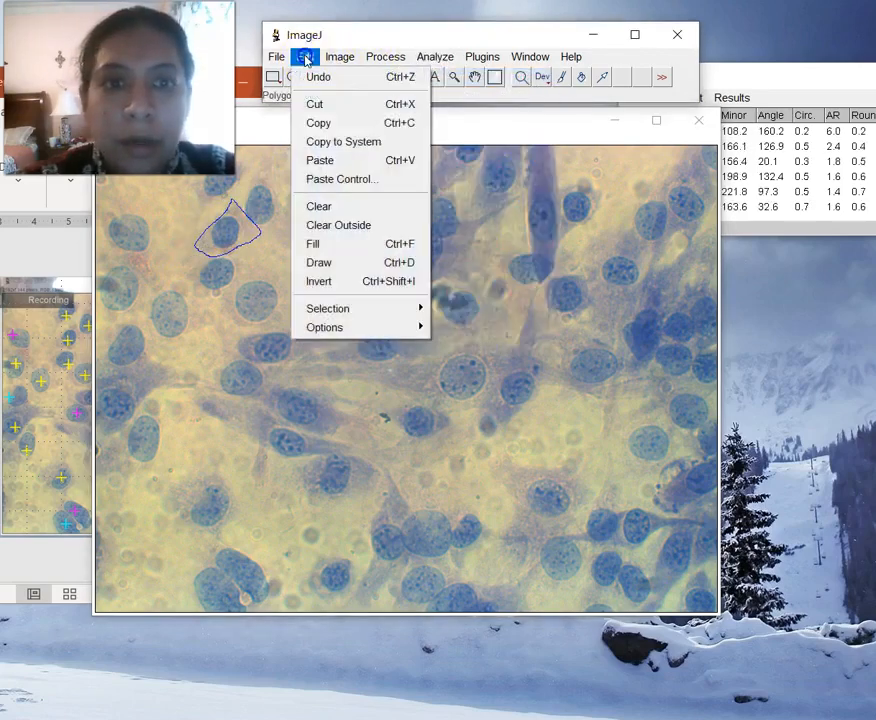
left_click(338, 60)
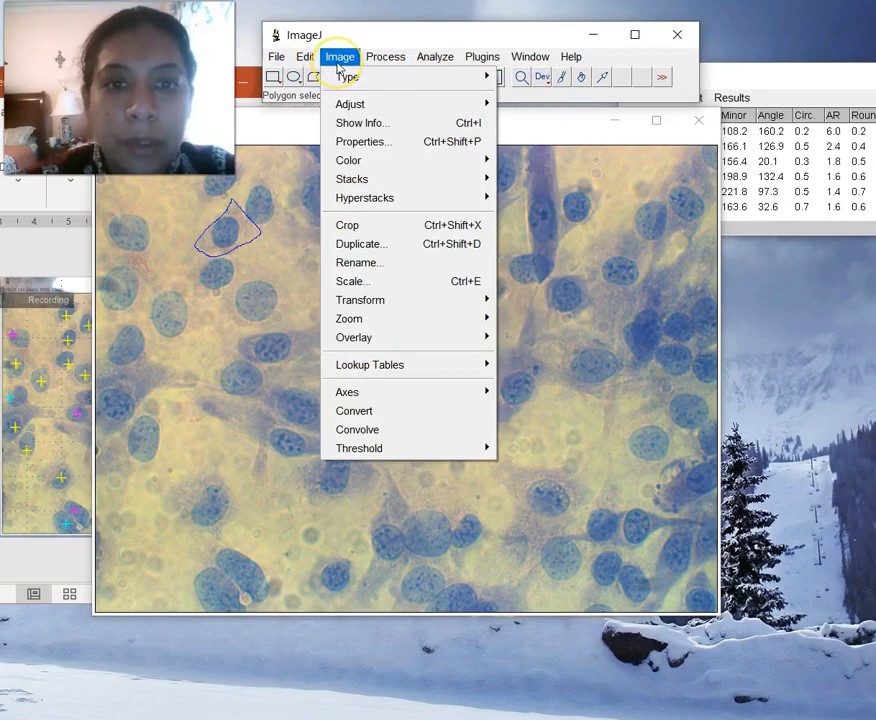
left_click(382, 60)
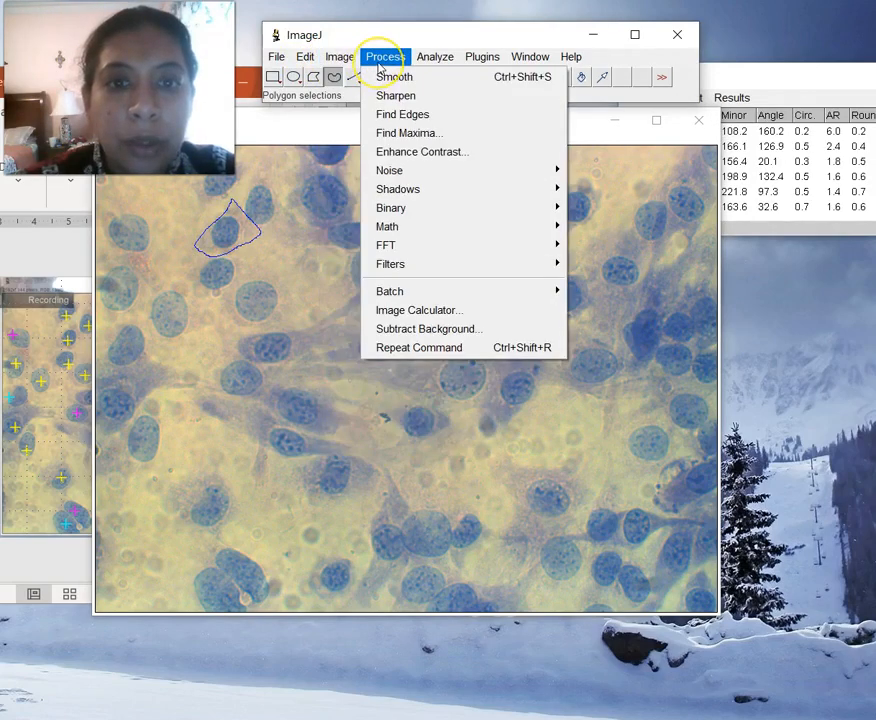
mouse_move(504, 172)
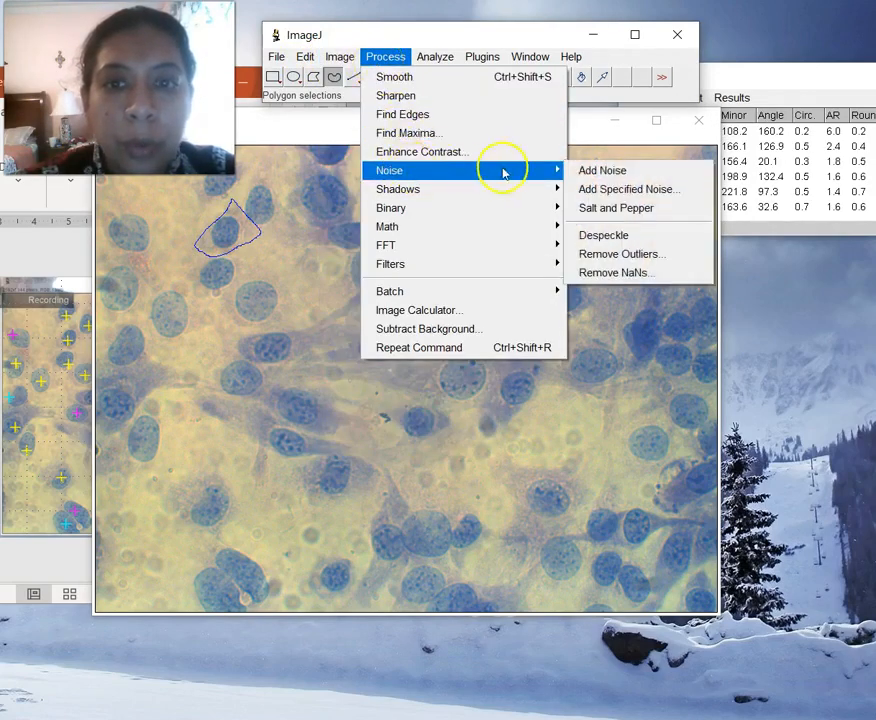
left_click(602, 172)
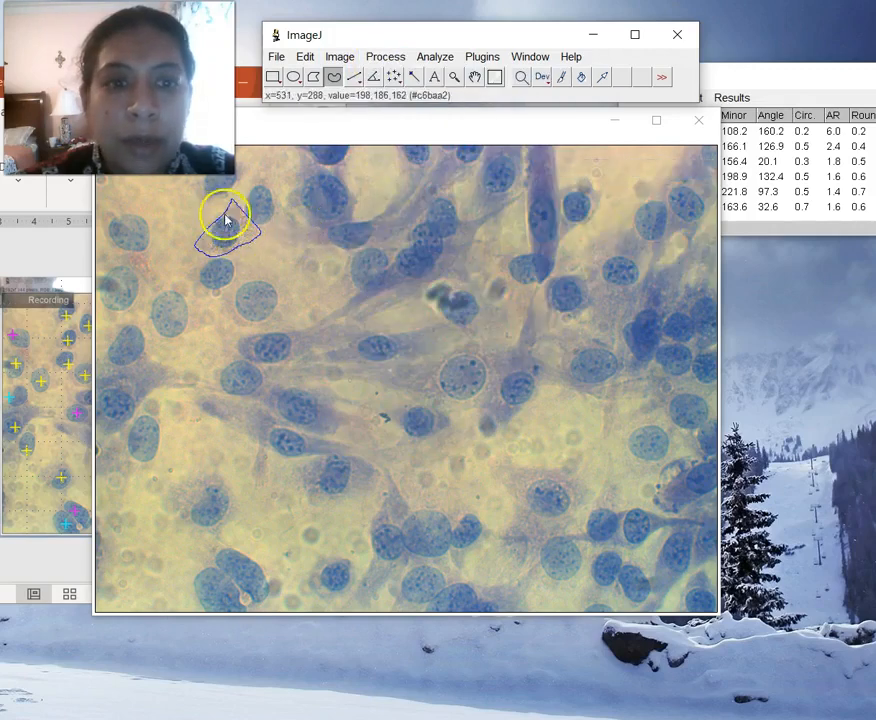
left_click_drag(250, 230, 260, 232)
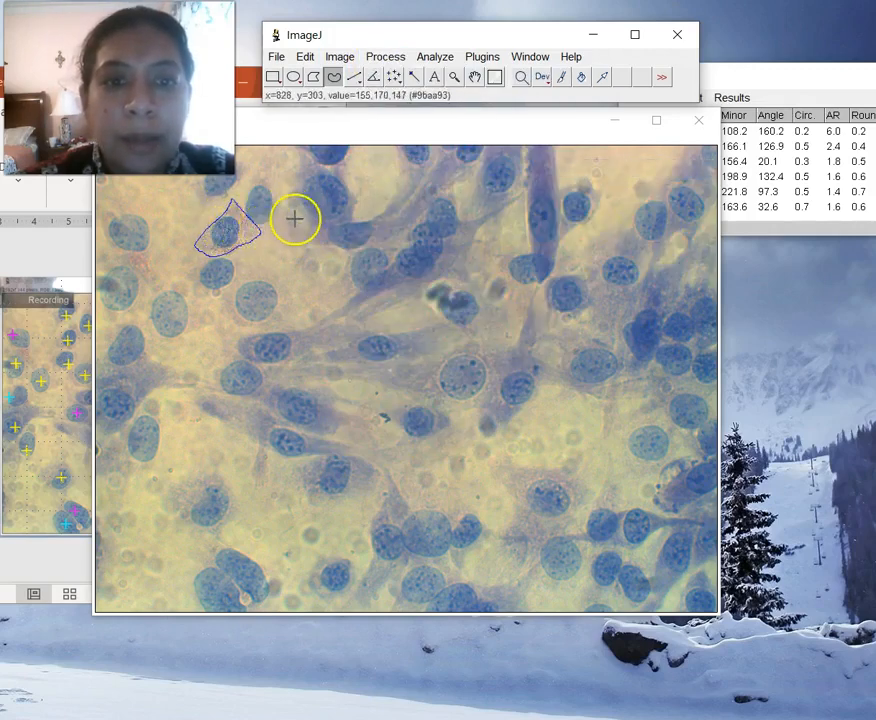
left_click(288, 229)
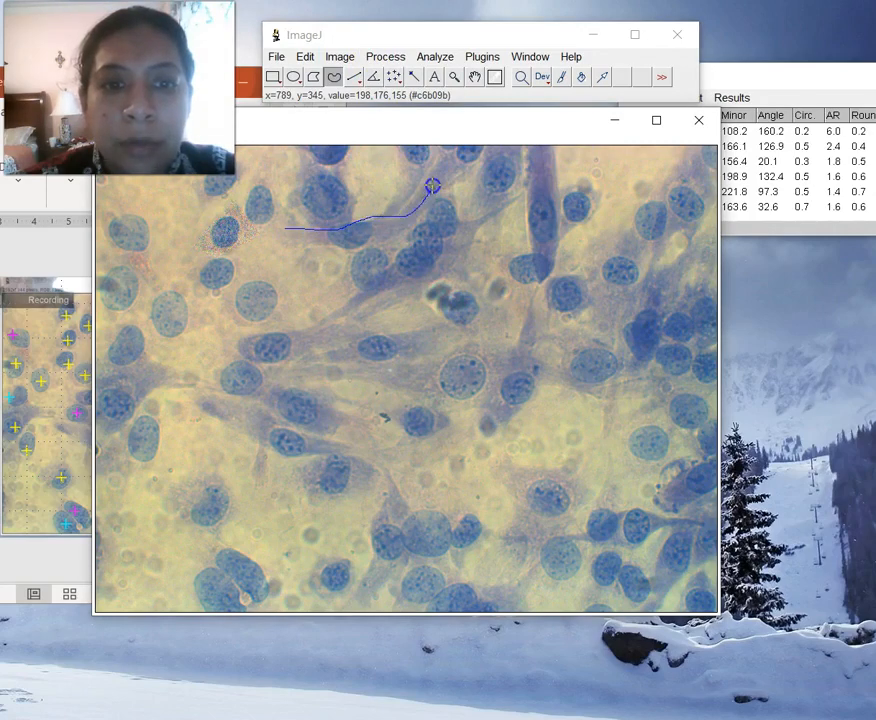
left_click_drag(432, 187, 422, 192)
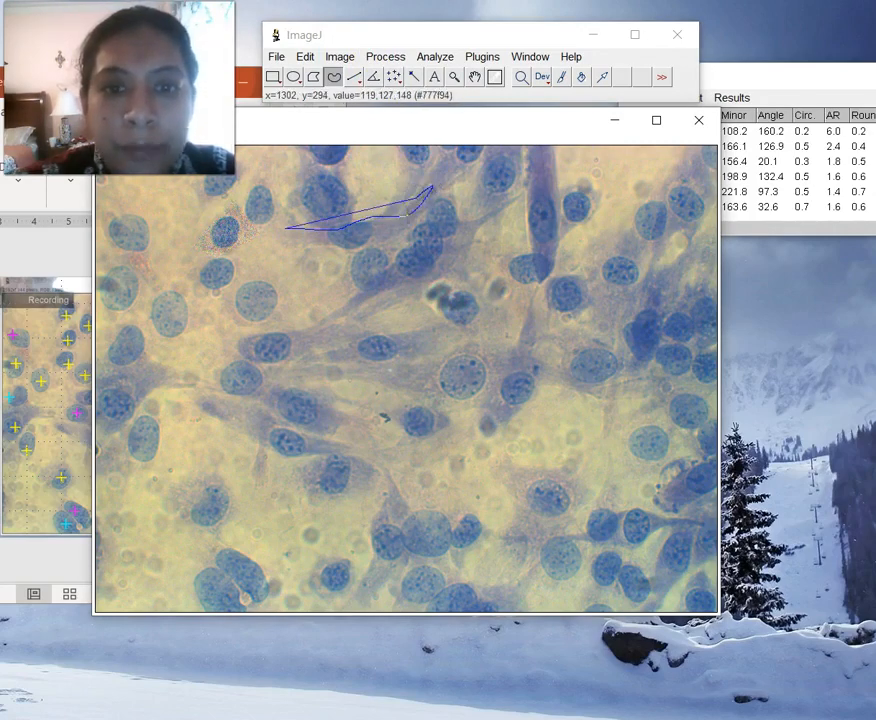
key("ctrl+f")
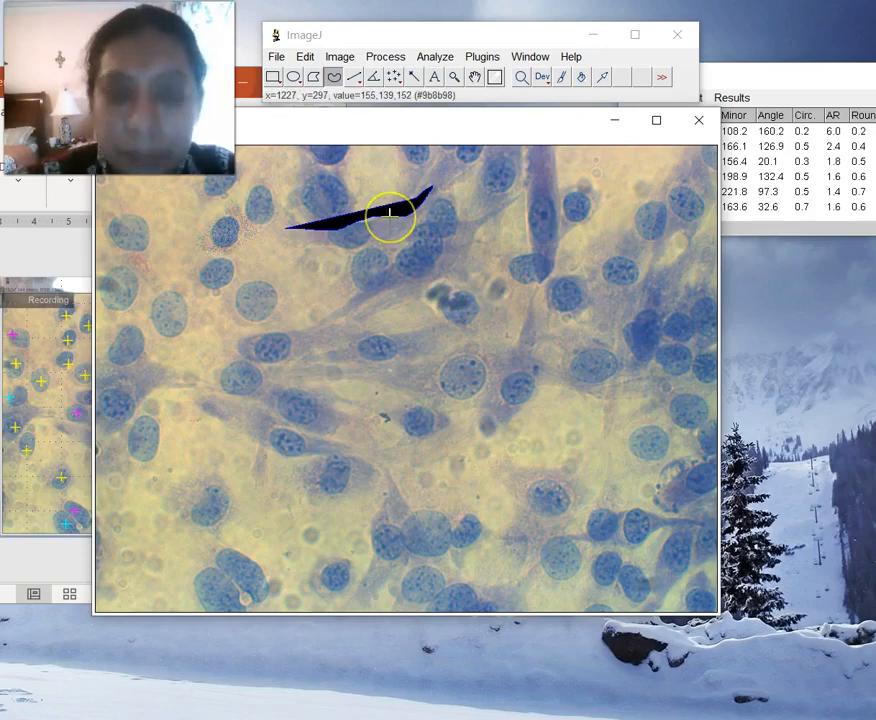
key("ctrl+z")
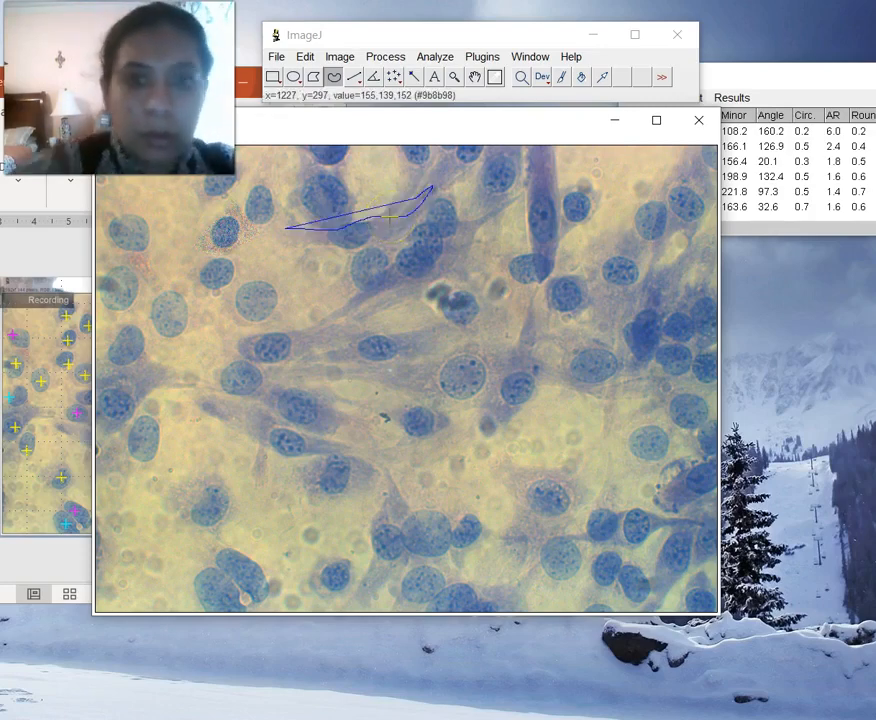
left_click(367, 236)
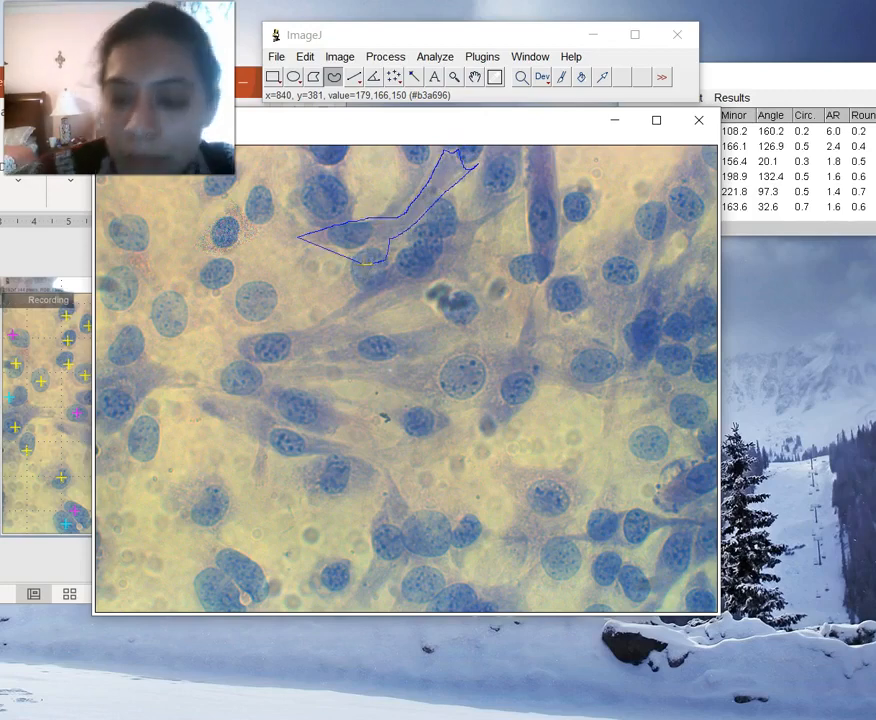
Trace the long curved cell running from below the large dark-nucleus cell up to the image's top edge, and measure it
left_click(303, 250)
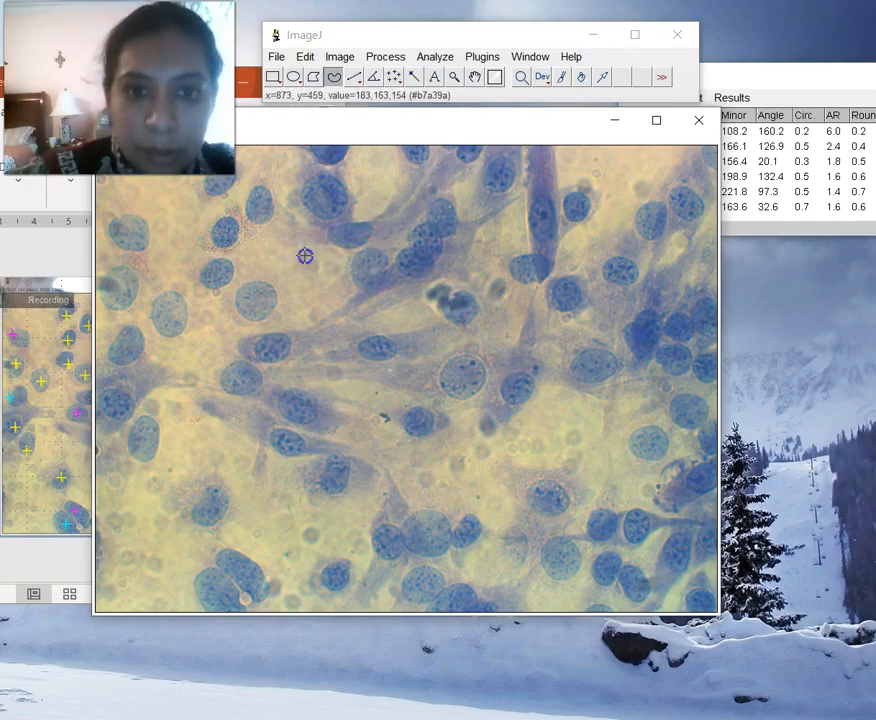
left_click_drag(299, 244, 346, 248)
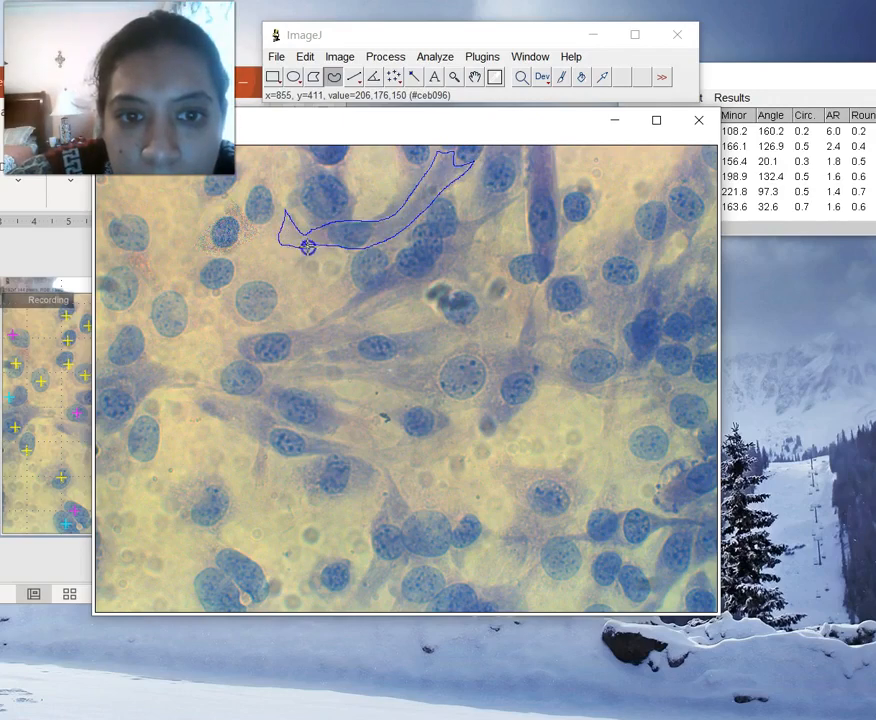
left_click(450, 57)
left_click(452, 74)
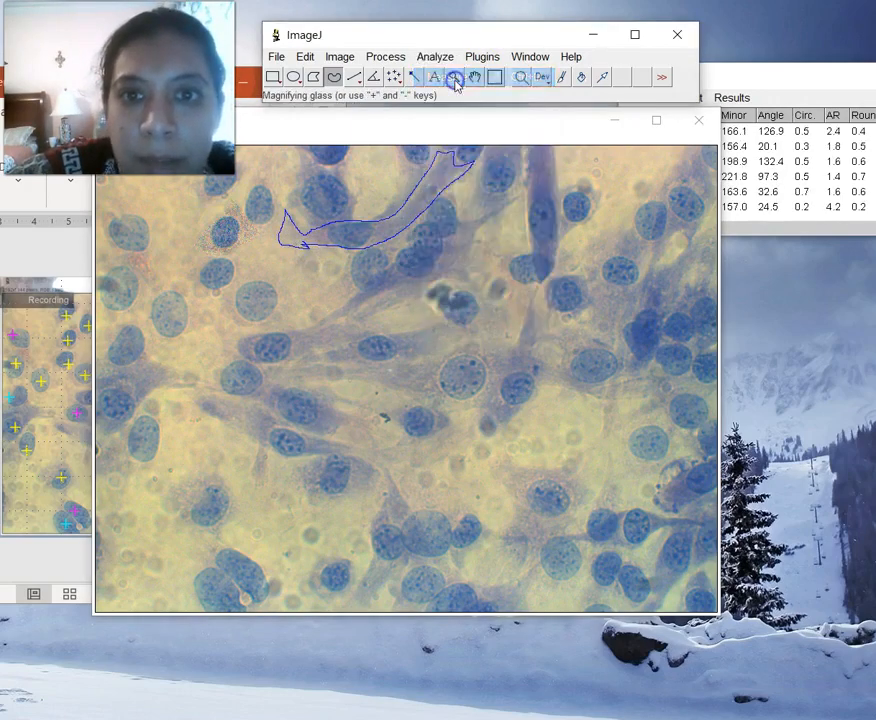
Apply Add Noise inside the outline of the long curved cell to mark it as measured
left_click(339, 57)
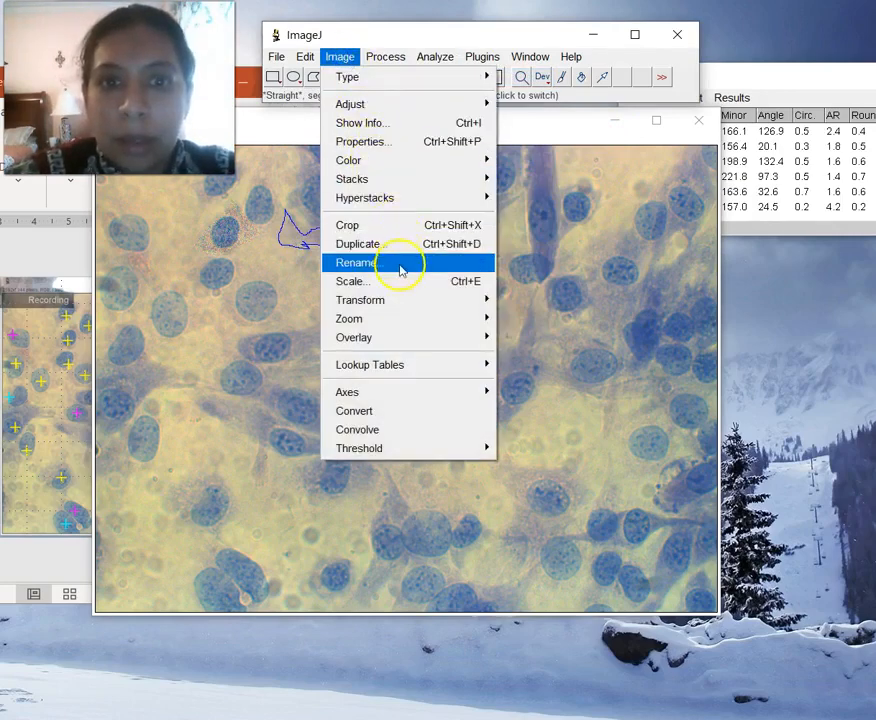
mouse_move(385, 57)
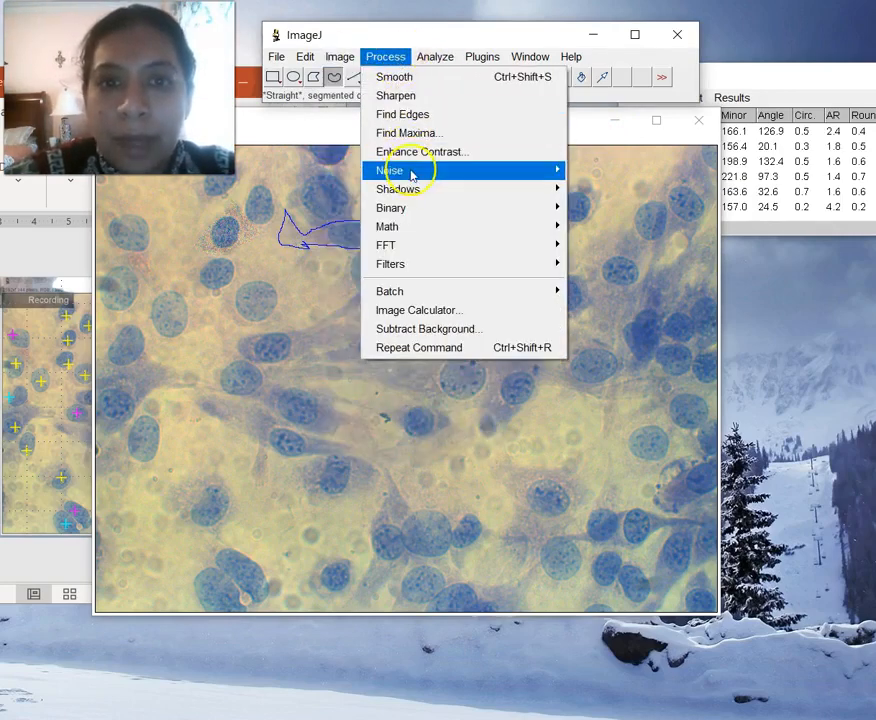
mouse_move(411, 175)
left_click(592, 174)
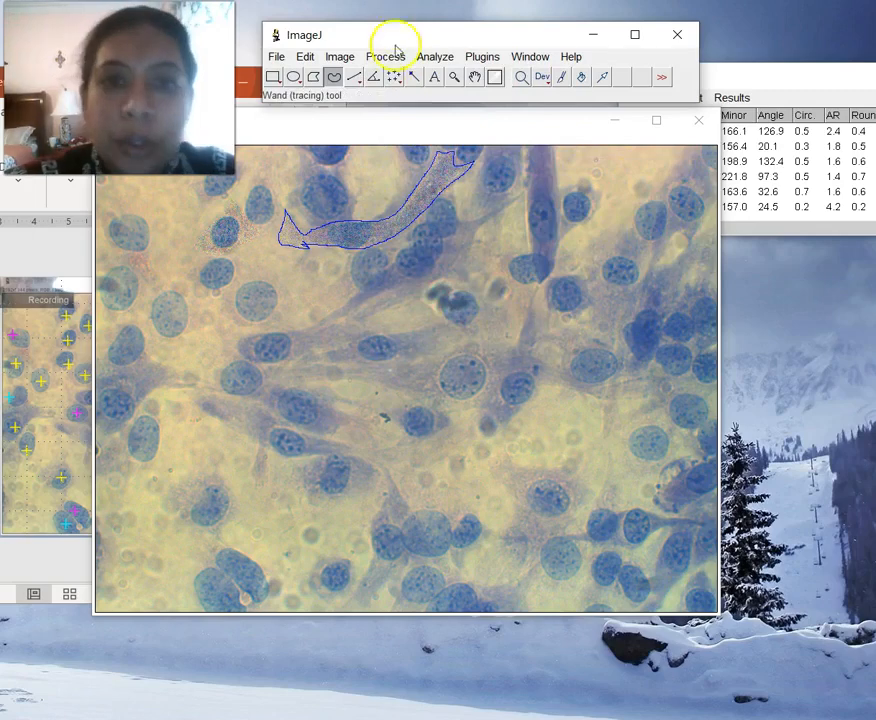
Outline the cell at the image's top edge, bordering the long curved cell's inner side, and measure it
left_click(396, 150)
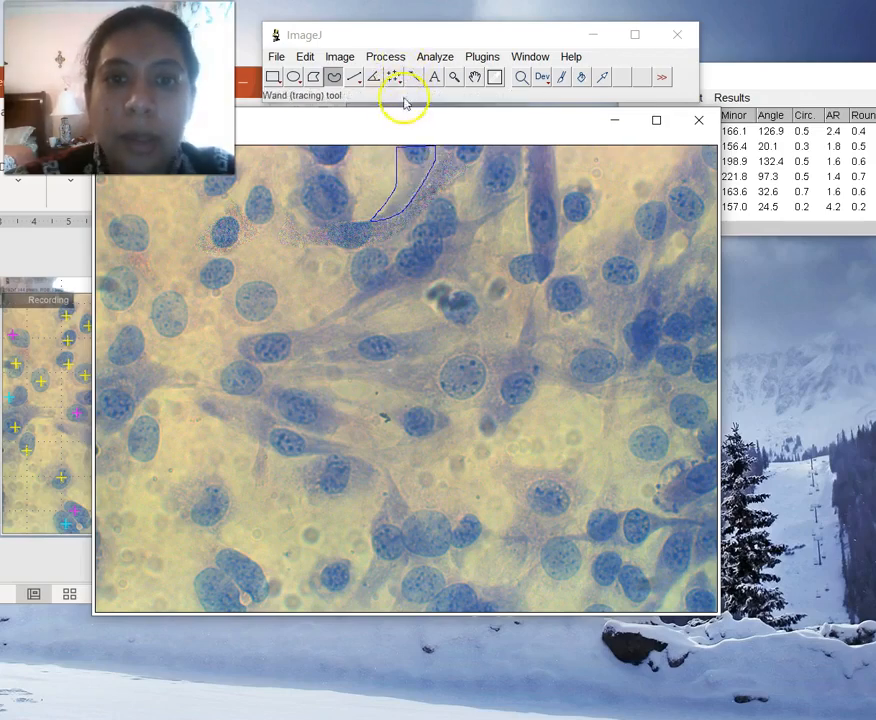
left_click(434, 56)
left_click(434, 80)
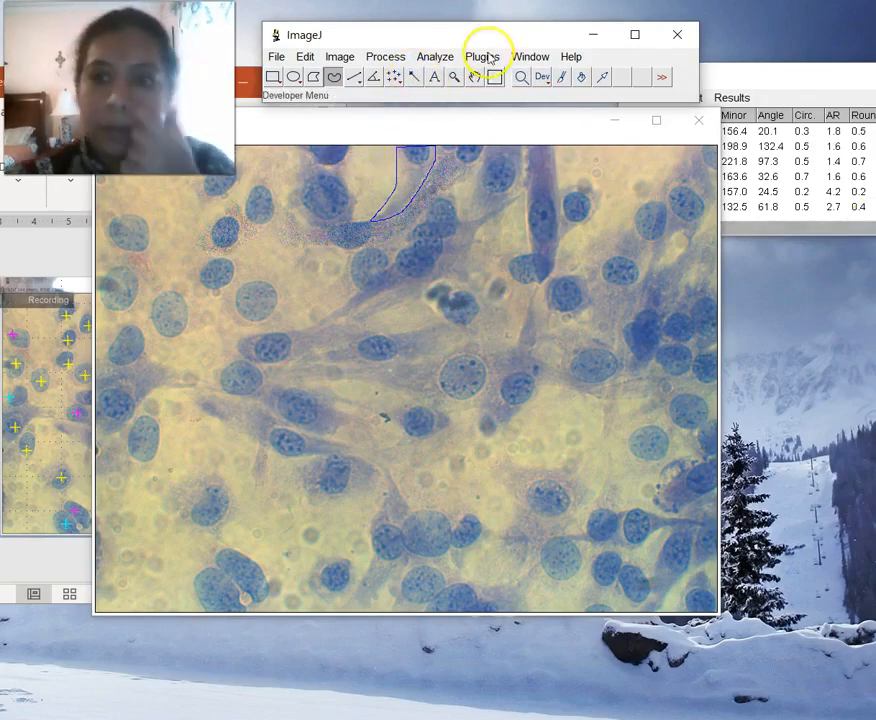
Apply Add Noise inside the outlined top-edge cell next to the long curved cell
left_click(336, 60)
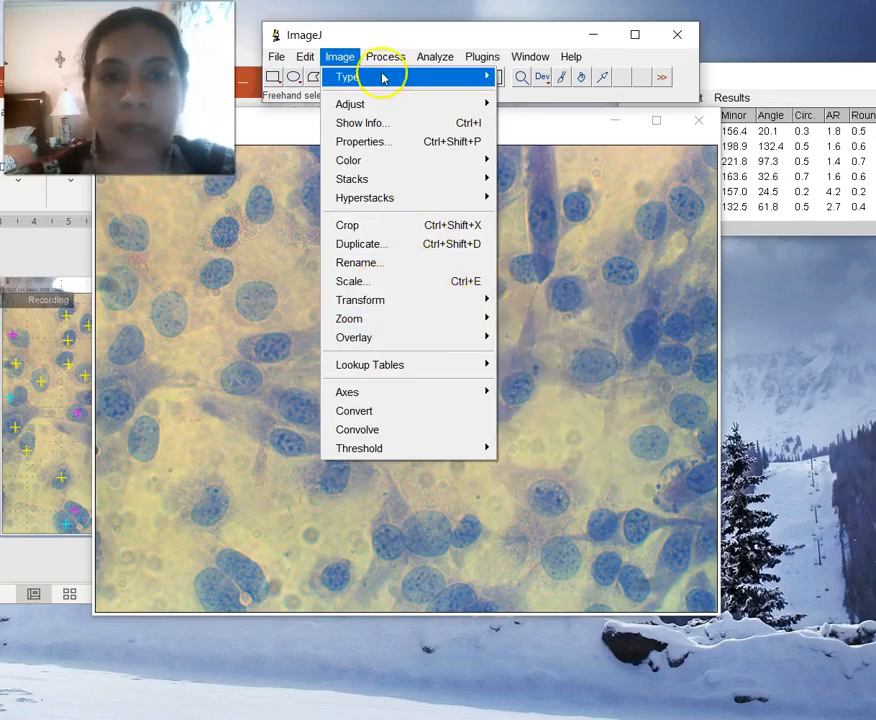
mouse_move(380, 58)
mouse_move(508, 174)
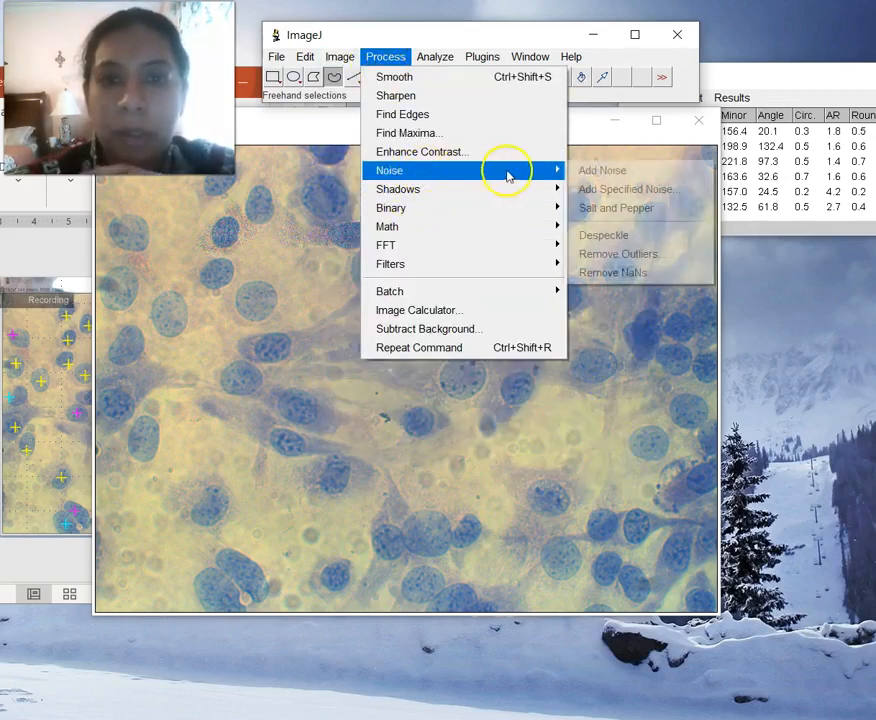
left_click(585, 170)
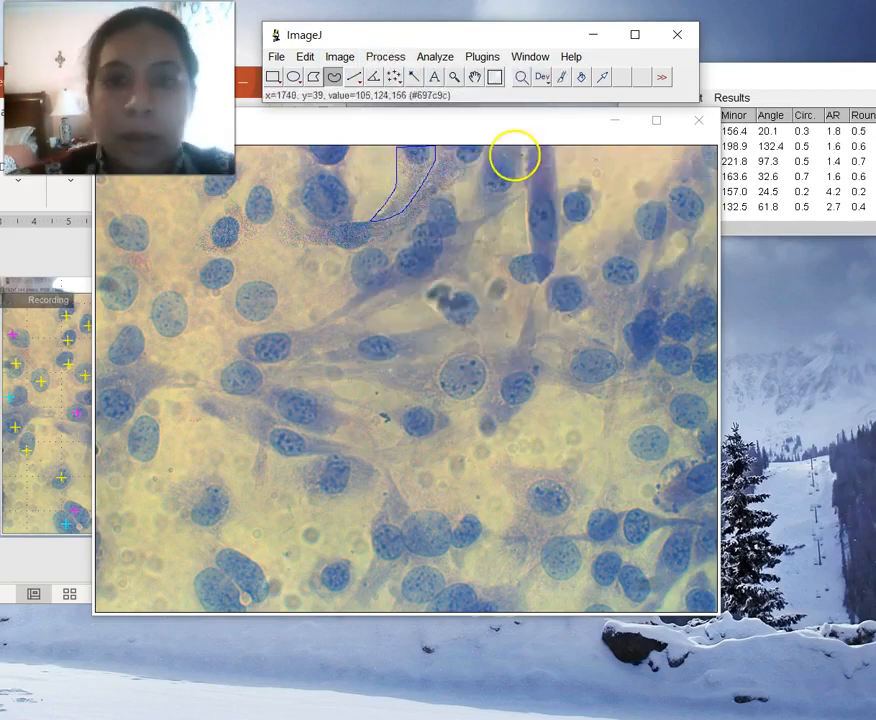
Outline the top-edge cell just right of the long curved cell, around its dark speckled nucleus, and measure it
left_click(459, 212)
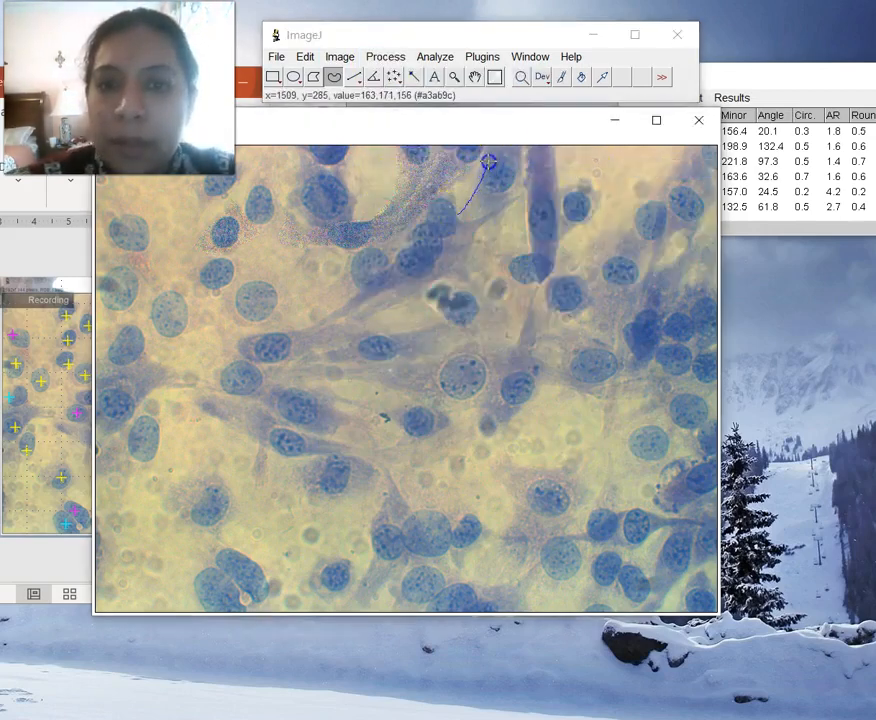
left_click_drag(510, 200, 459, 213)
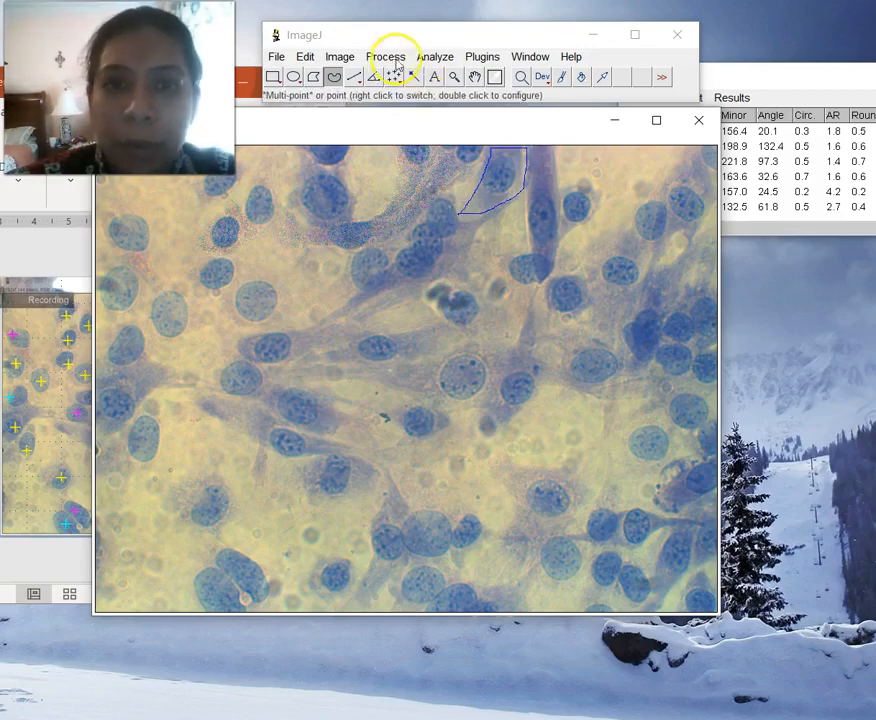
left_click(435, 57)
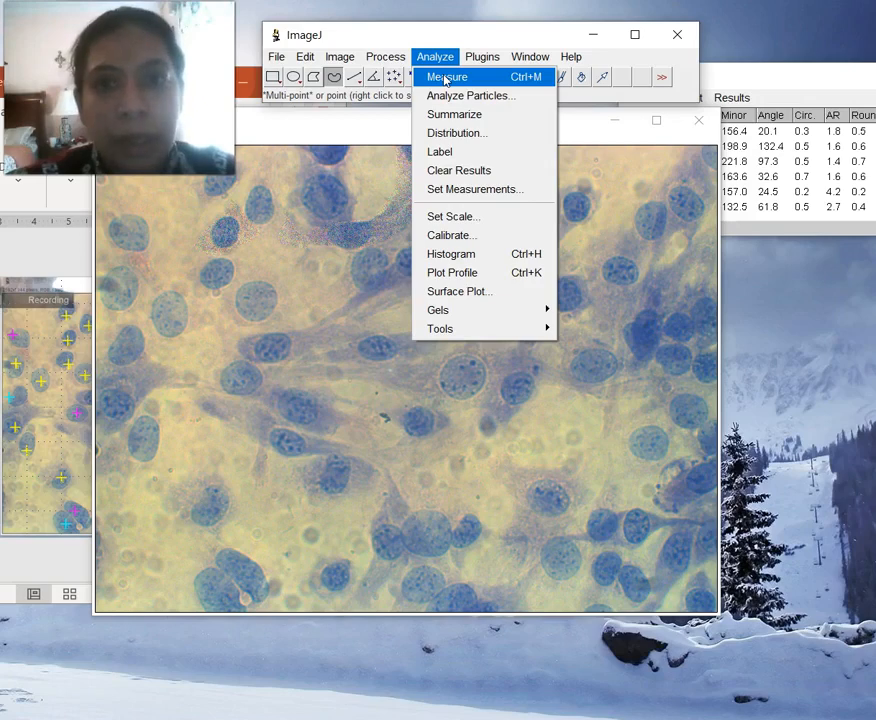
left_click(445, 78)
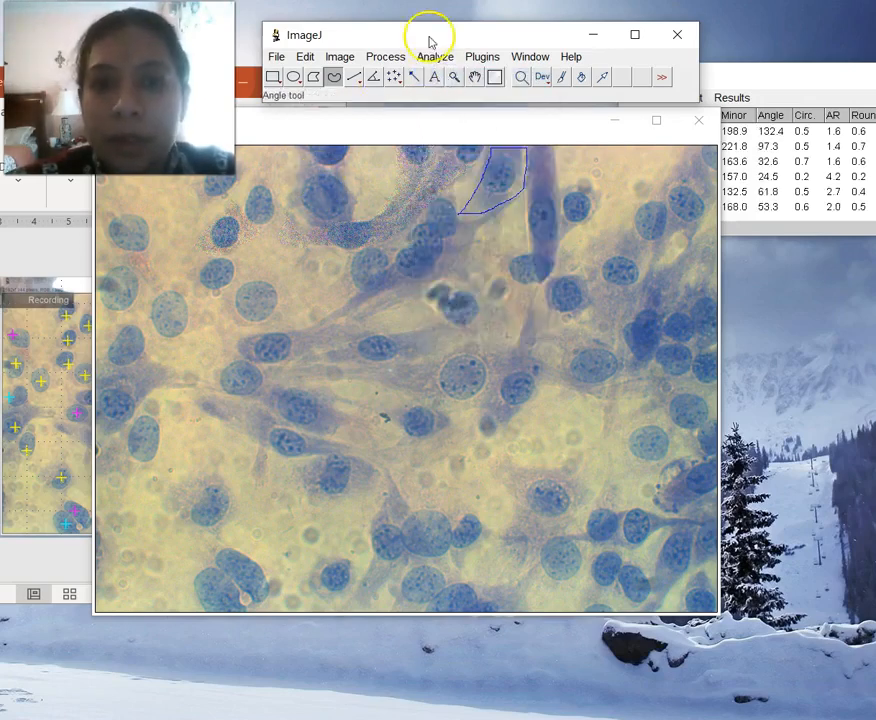
Apply Add Noise inside the outline of the top-edge cell right of the long curved cell
left_click(336, 57)
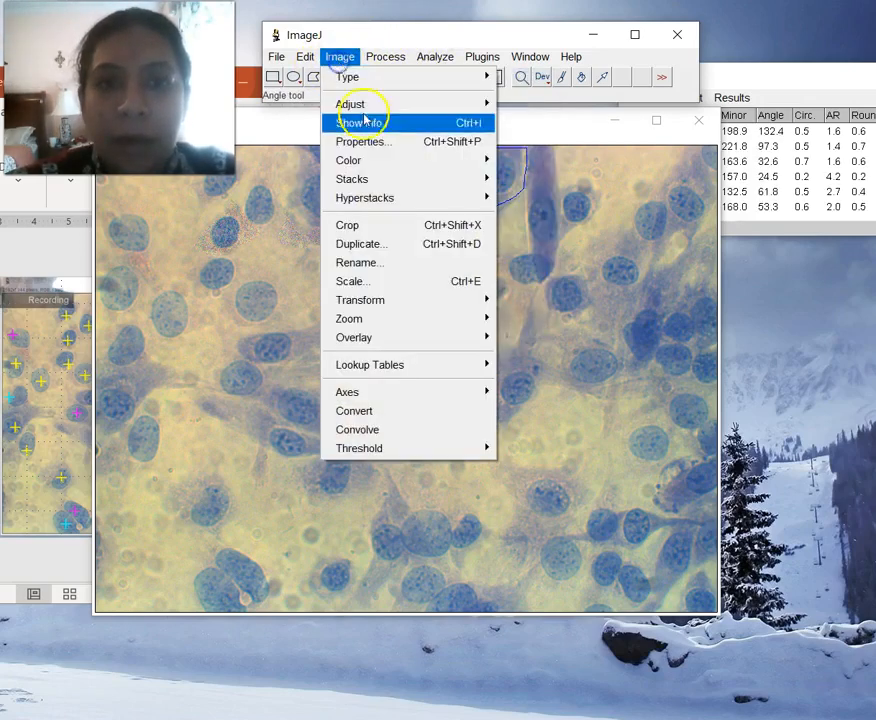
left_click(390, 58)
mouse_move(493, 182)
left_click(588, 170)
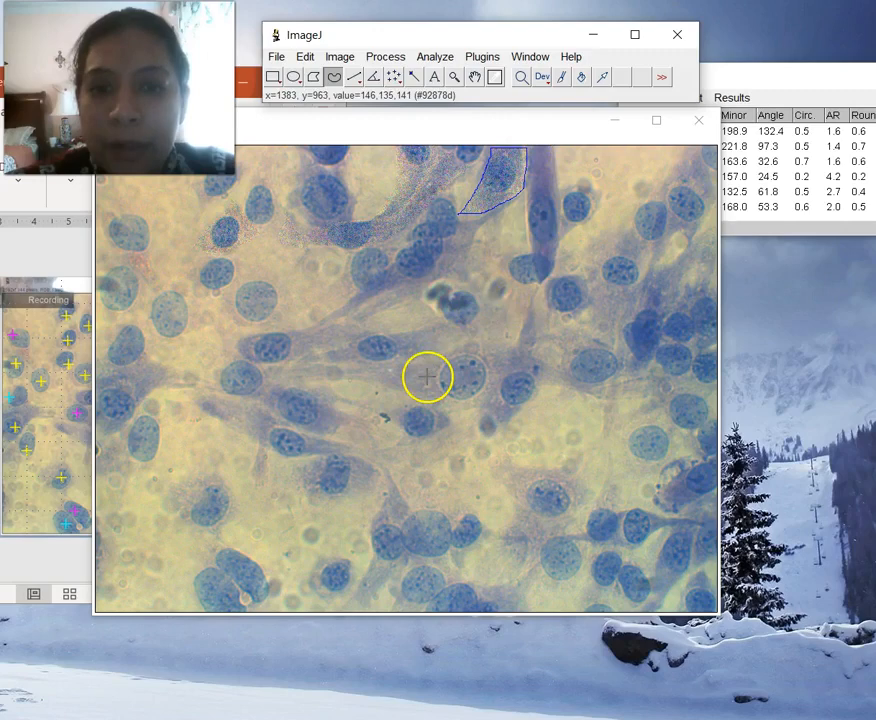
Outline the broad pale cell with the round light nucleus in the image's upper-left area, and measure it
left_click(222, 308)
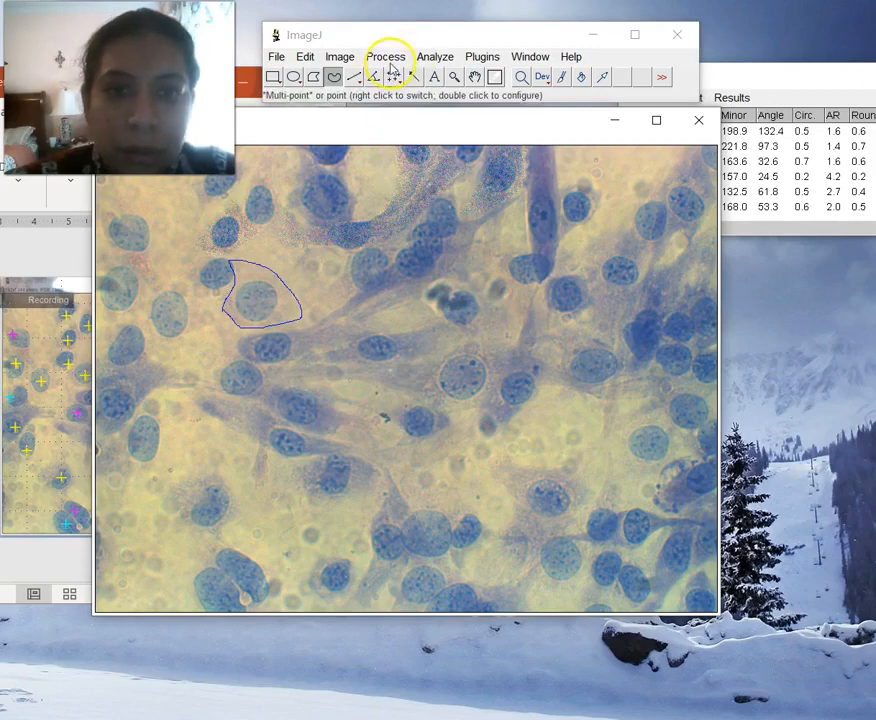
left_click(435, 57)
left_click(435, 57)
Apply Add Noise inside the outline of the broad pale cell in the upper-left area
left_click(386, 57)
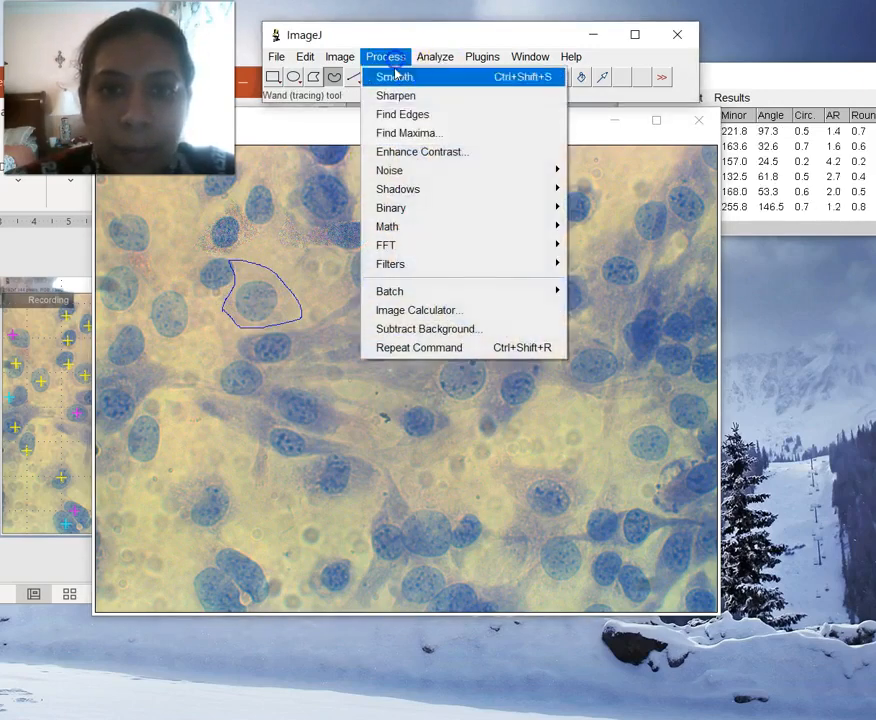
mouse_move(483, 175)
left_click(595, 171)
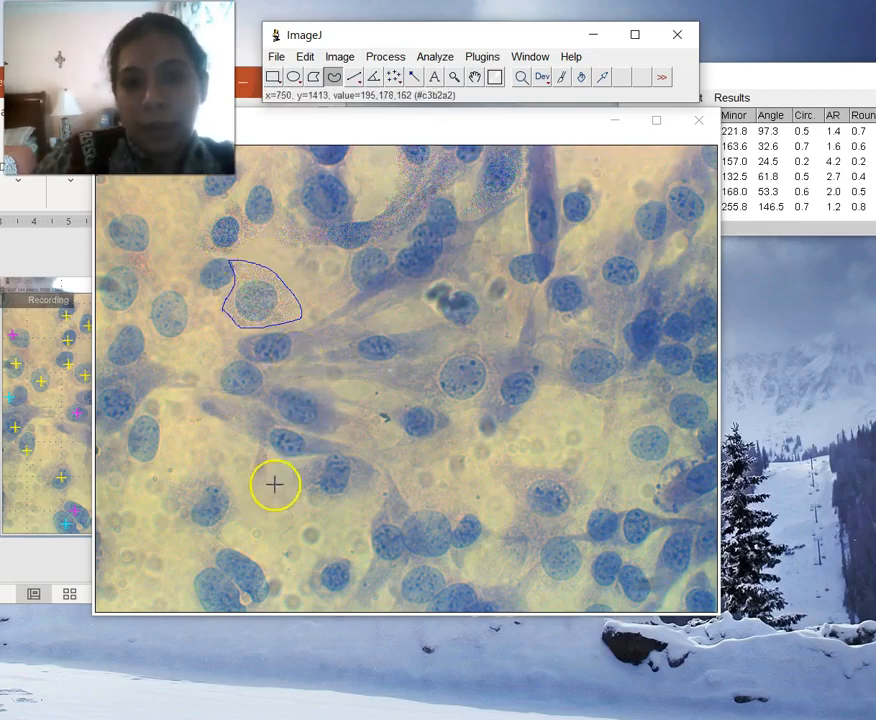
Draw a freehand outline around the pointed cell in the image's lower-left centre and measure it
mouse_move(293, 467)
left_mouse_down()
mouse_move(346, 457)
mouse_move(384, 473)
left_mouse_up()
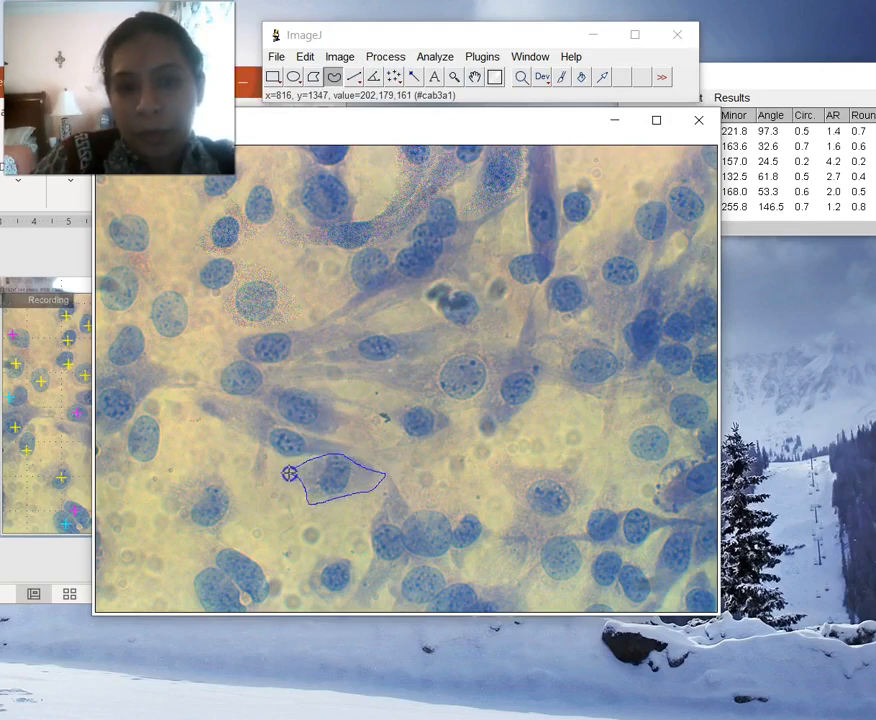
left_click(437, 57)
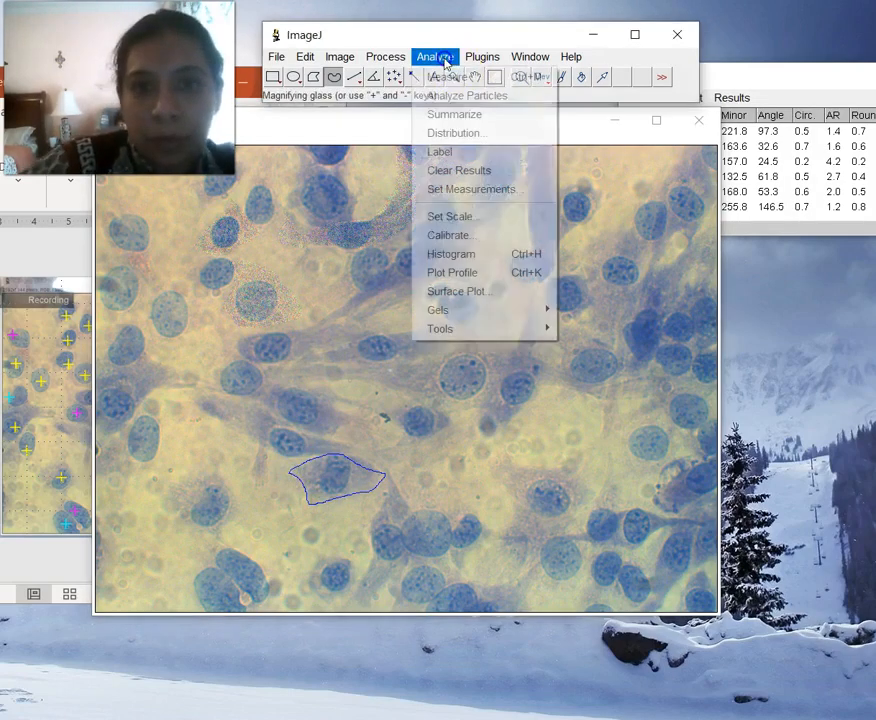
left_click(440, 77)
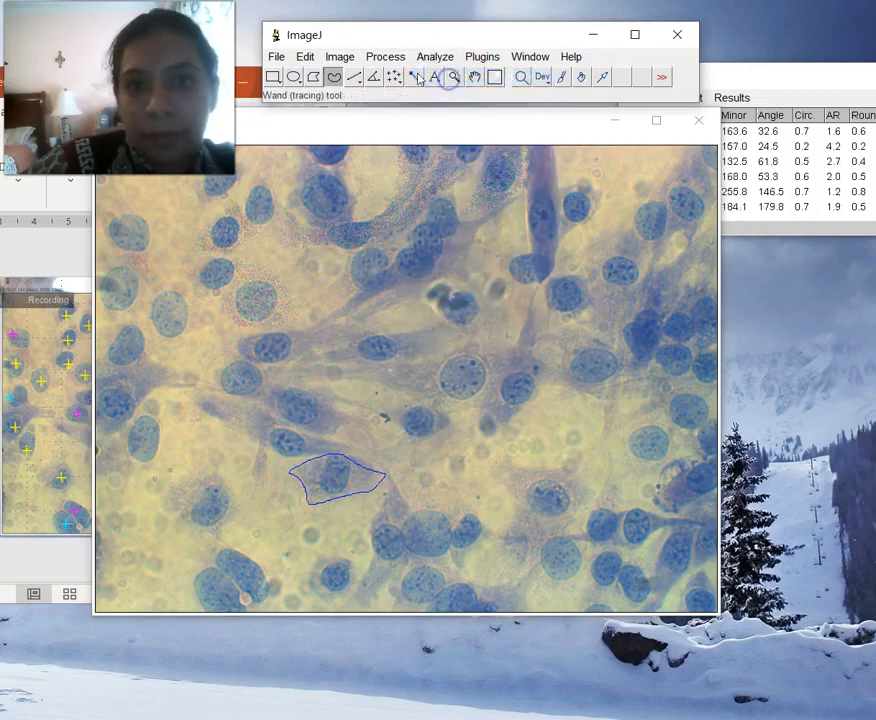
Apply Add Noise inside the outline of the pointed cell in the lower-left centre
left_click(396, 60)
mouse_move(446, 172)
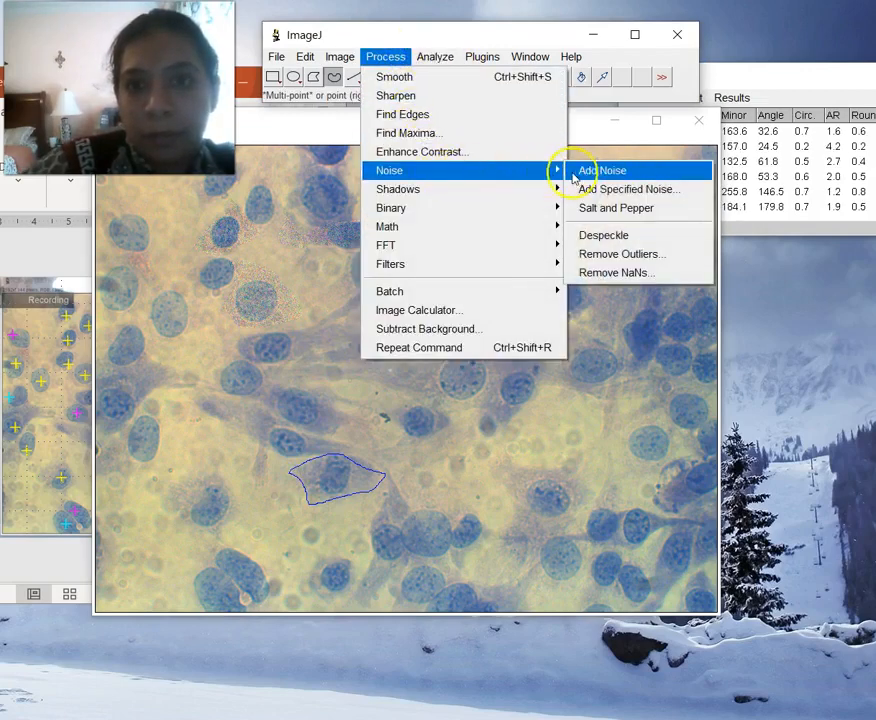
left_click(580, 172)
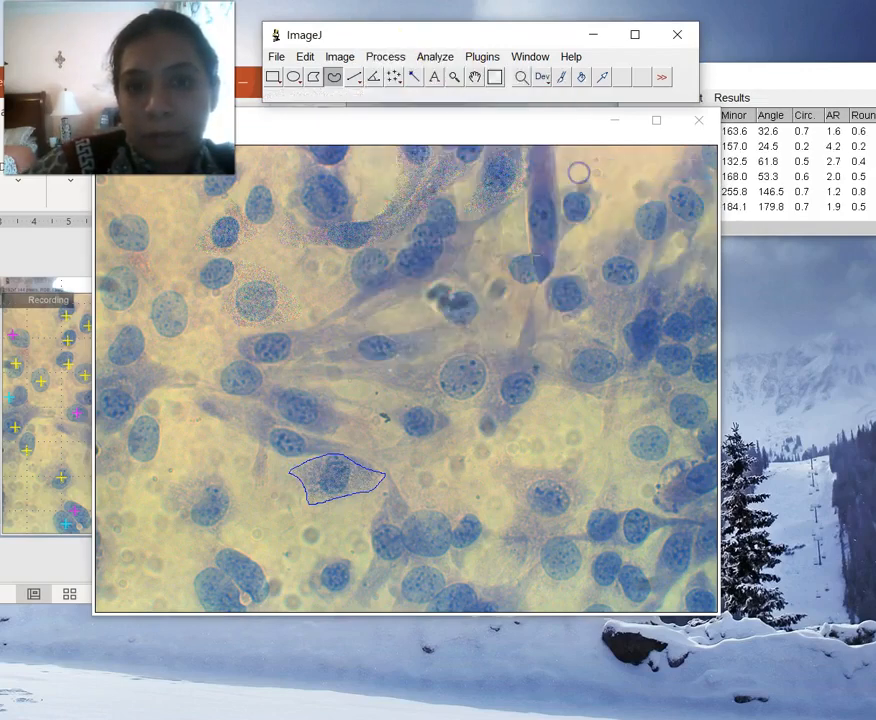
Outline the diamond-shaped cell in the image's lower-right centre and measure it
left_click(489, 468)
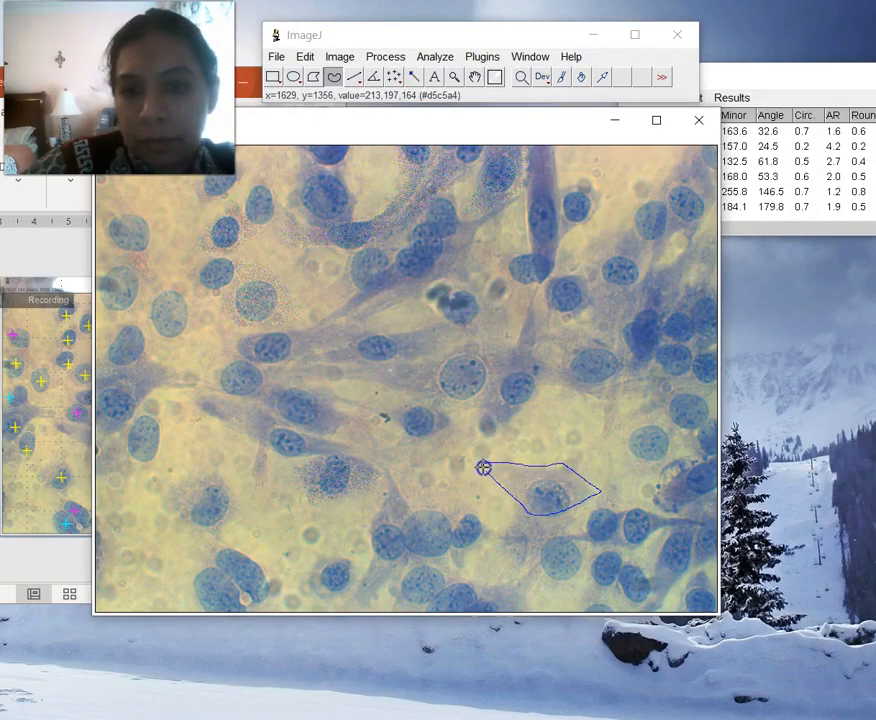
left_click(435, 57)
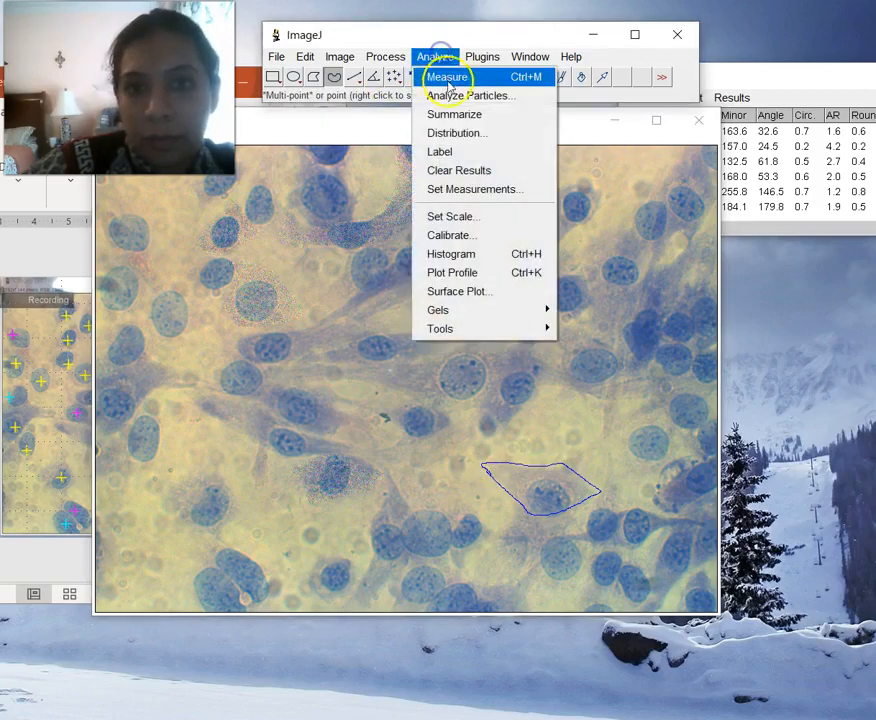
left_click(448, 76)
Apply Add Noise inside the outline of the diamond-shaped cell in the lower-right centre
left_click(377, 73)
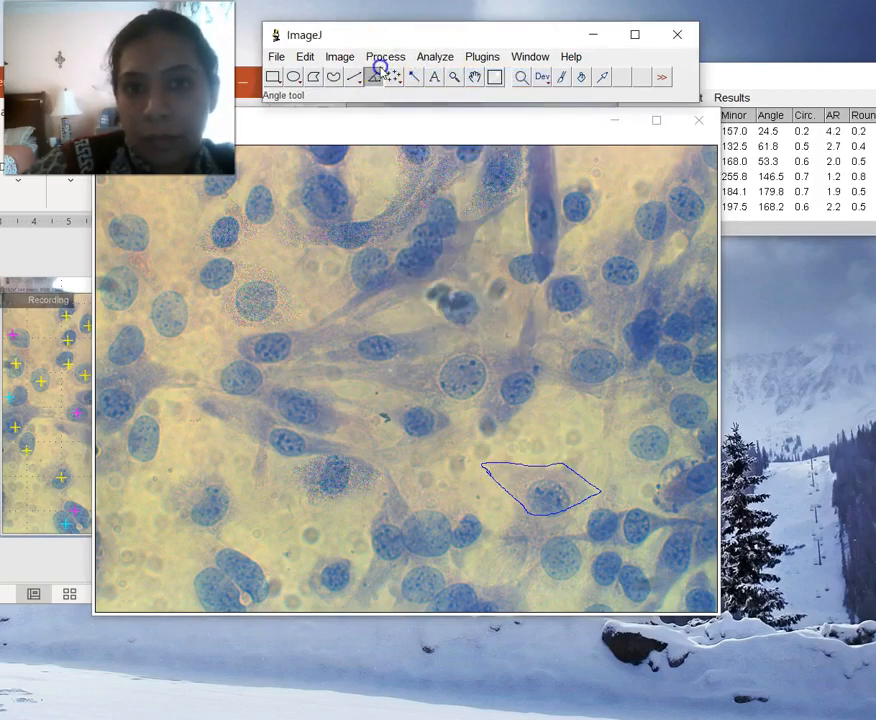
left_click(380, 59)
mouse_move(553, 166)
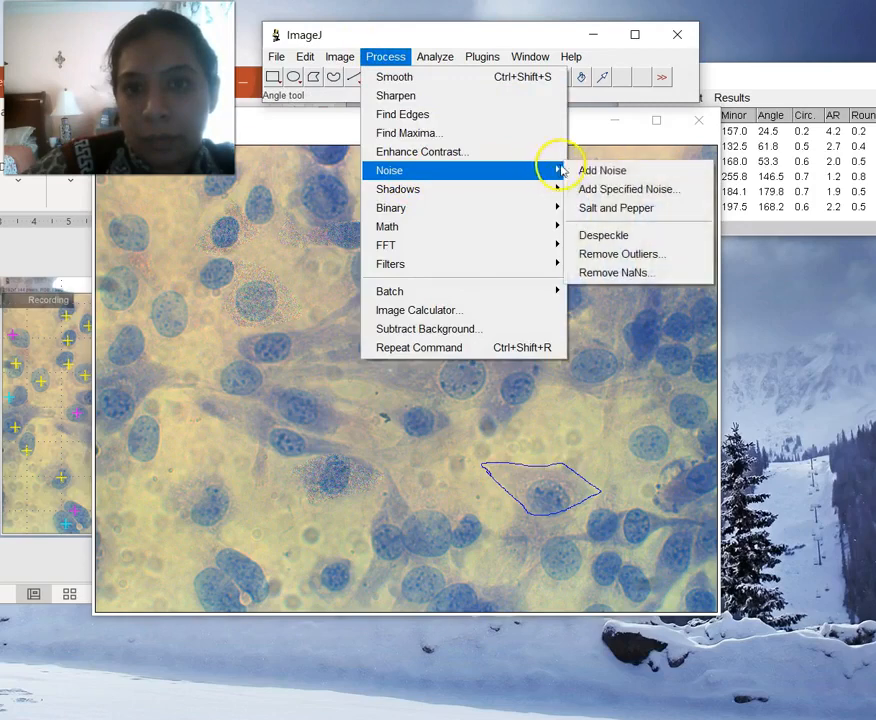
left_click(580, 176)
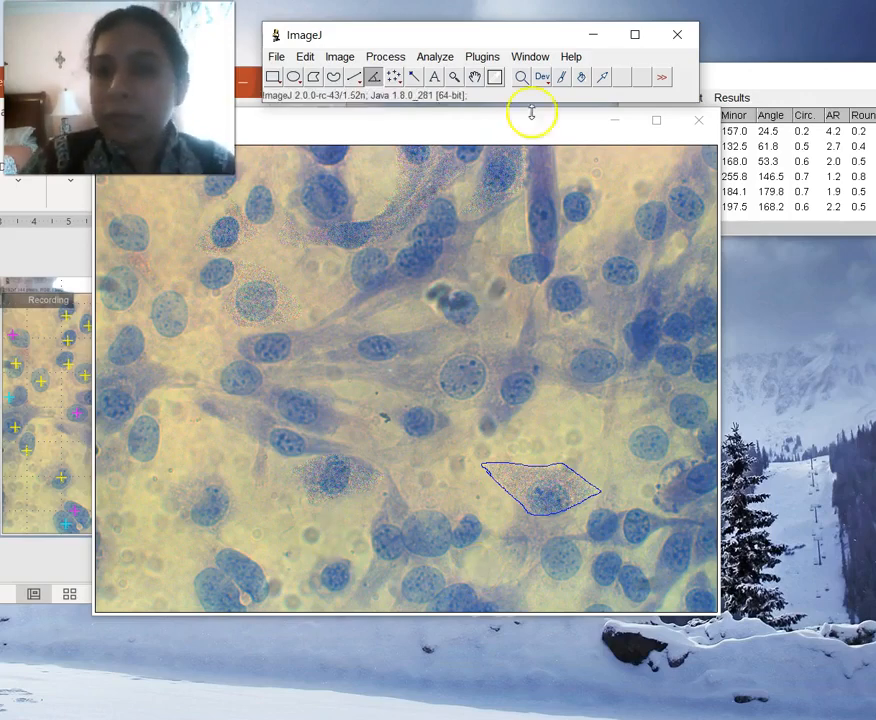
Enlarge the Results window to show every measurement row and place it beside the image
left_click_drag(755, 86, 283, 137)
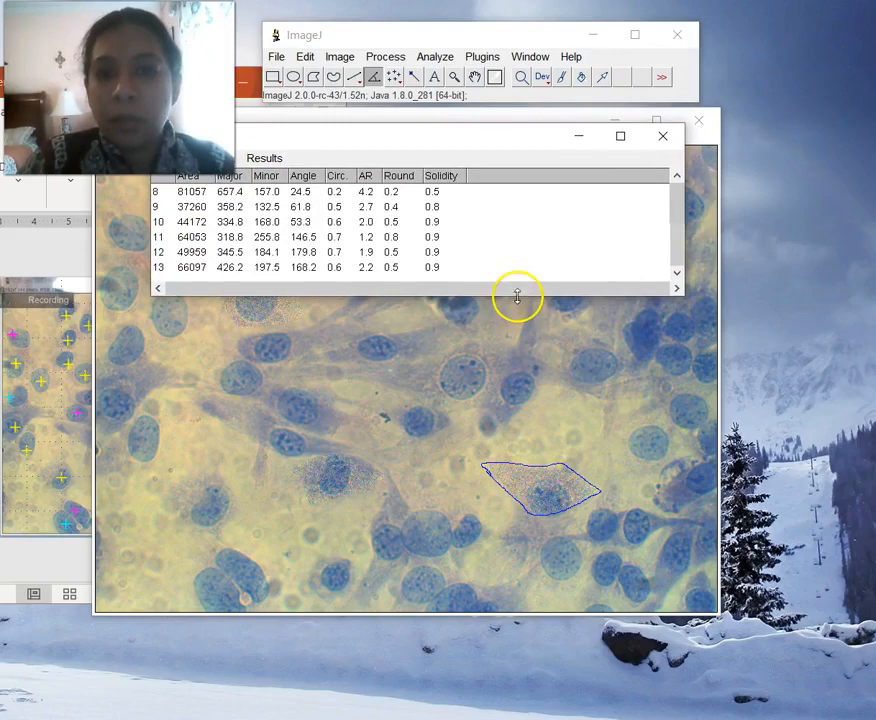
left_click_drag(517, 297, 505, 463)
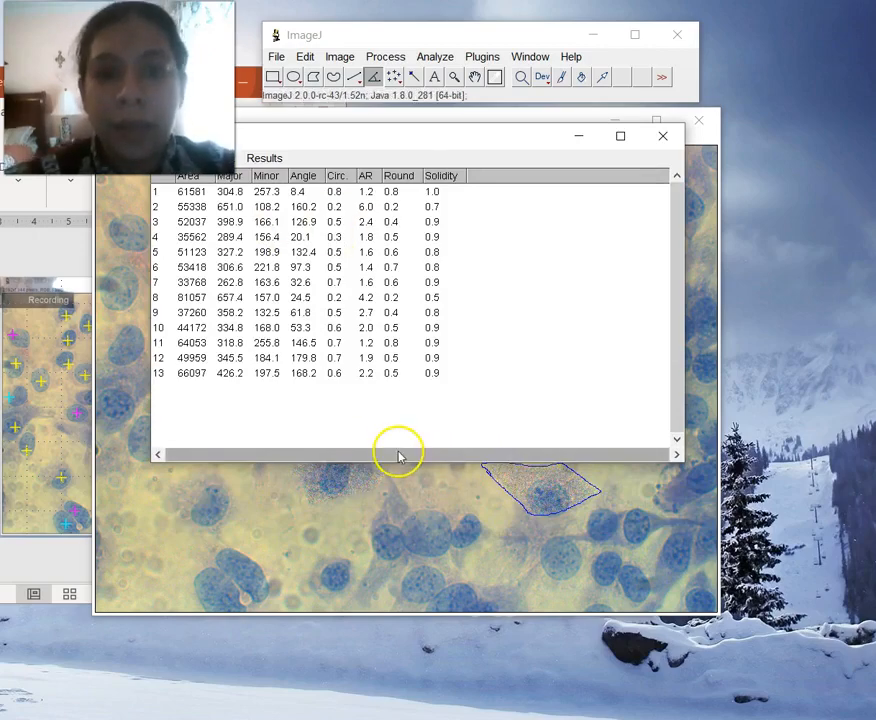
left_click_drag(385, 145, 870, 83)
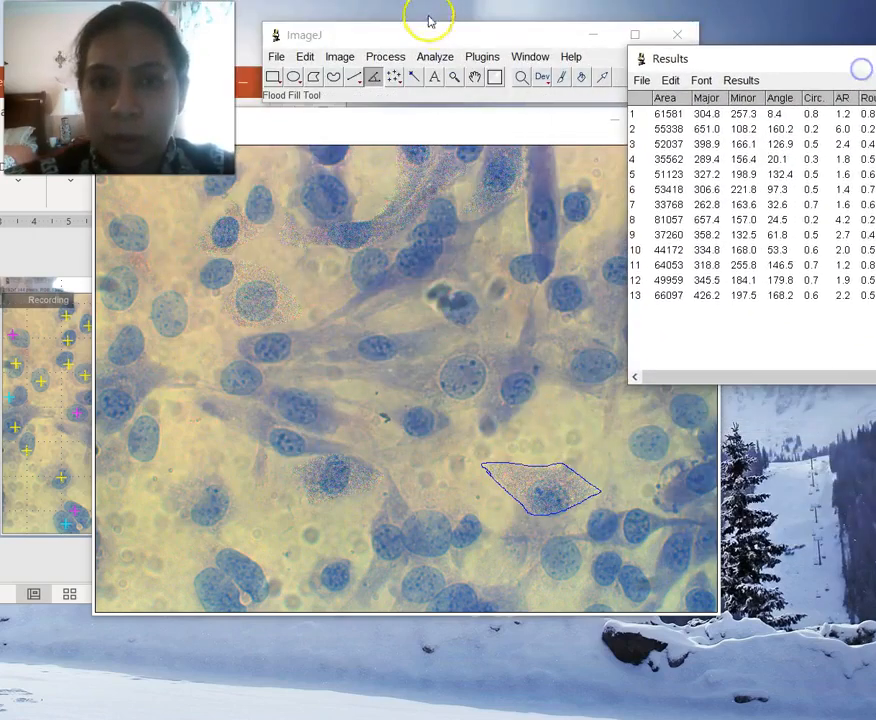
With the freehand selection, outline the tall crescent-shaped cell near the image's bottom edge and measure it
left_click(334, 78)
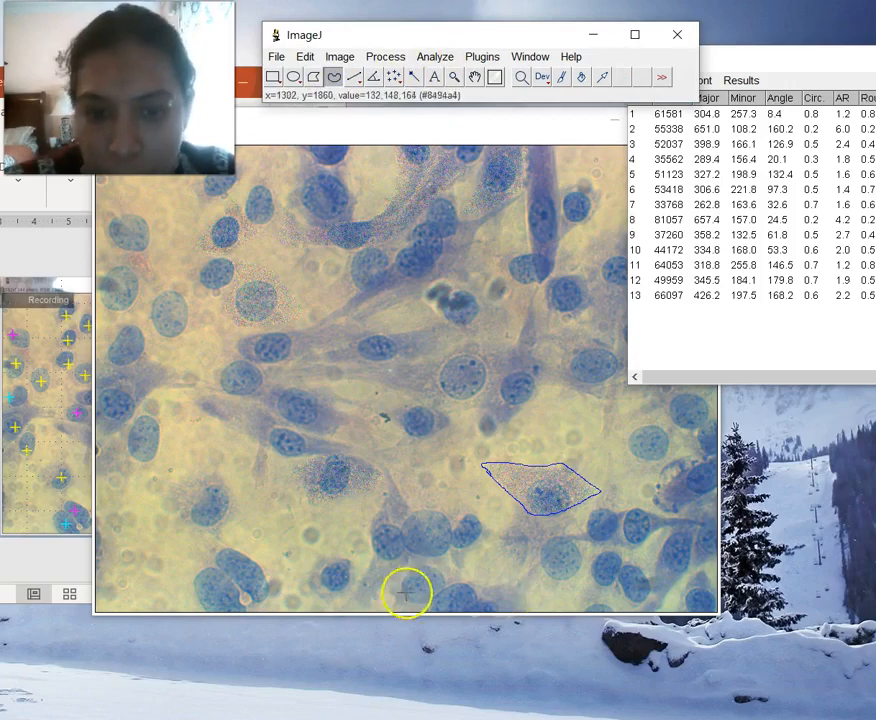
left_click(343, 603)
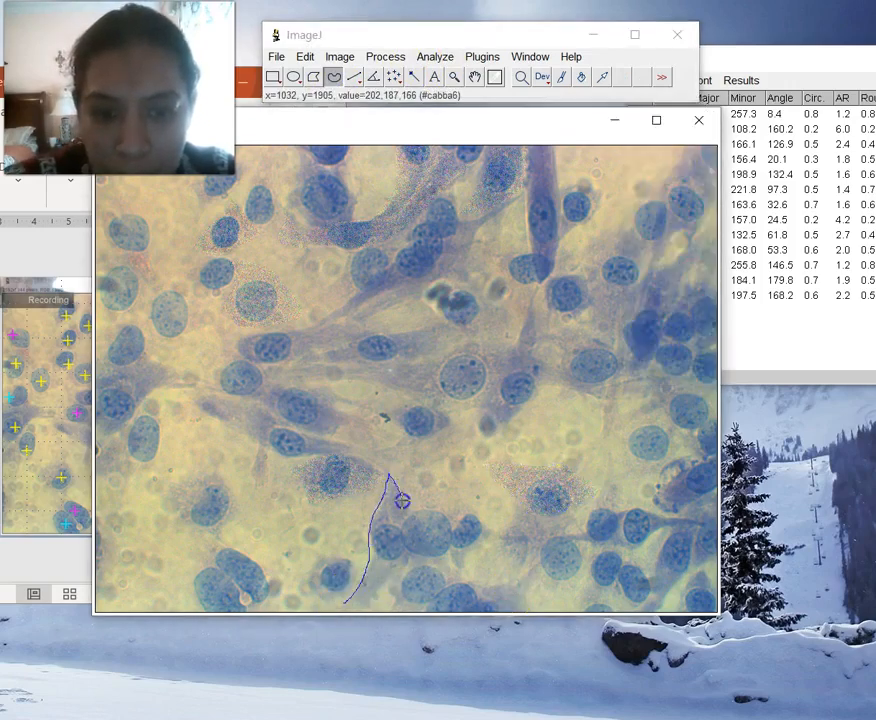
mouse_move(340, 605)
left_mouse_down()
mouse_move(364, 502)
mouse_move(388, 476)
left_mouse_up()
left_click(435, 56)
left_click(446, 77)
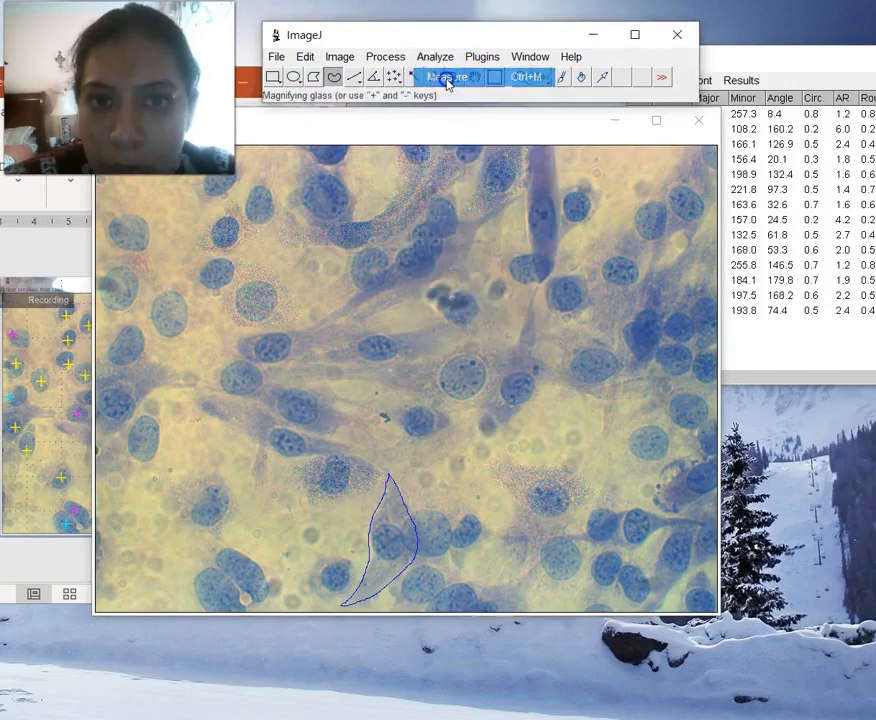
Apply Add Noise inside the outline of the crescent-shaped cell near the bottom edge
left_click(385, 57)
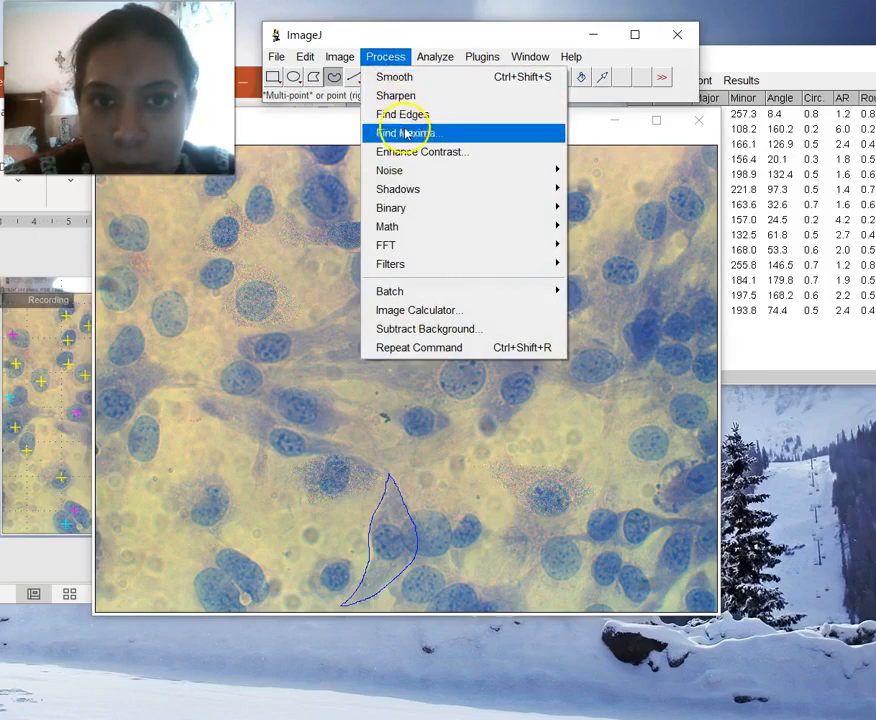
mouse_move(469, 172)
left_click(580, 170)
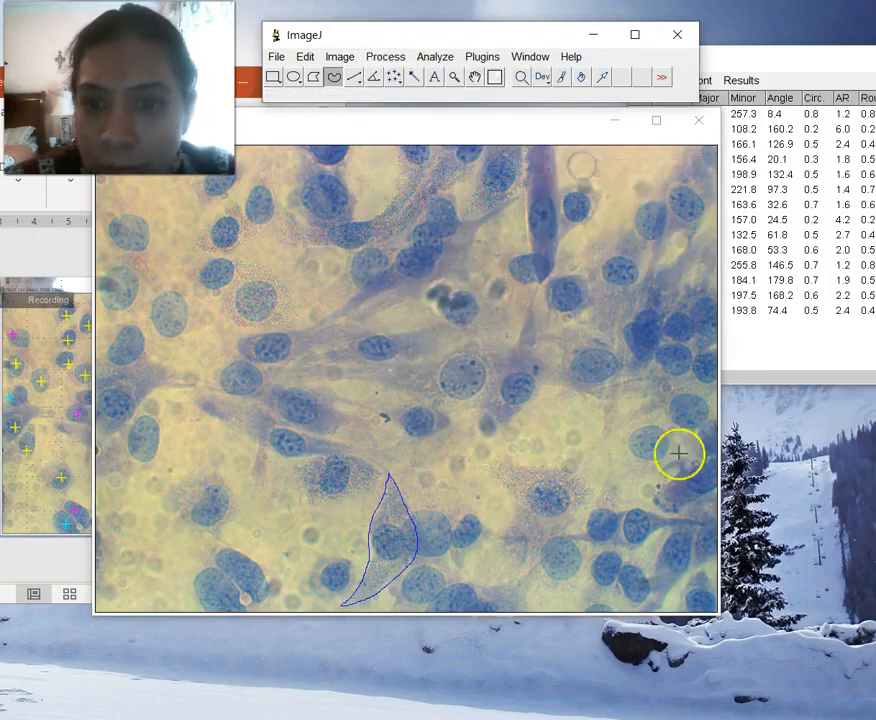
Outline the triangular cell at the image's lower-left bottom edge with the freehand selection and measure it
left_click(251, 612)
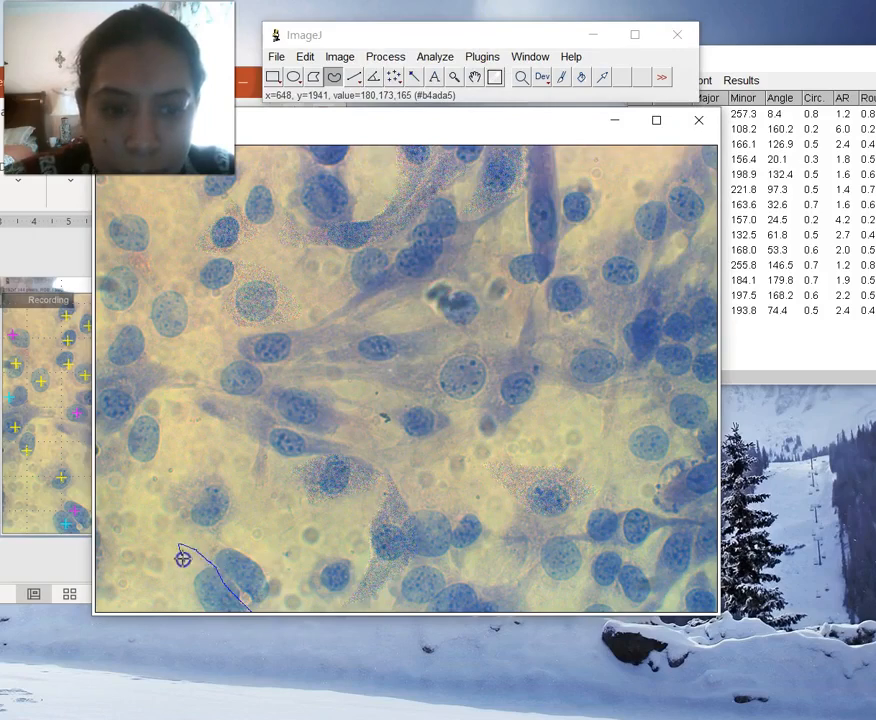
mouse_move(197, 594)
left_mouse_down()
mouse_move(218, 618)
mouse_move(232, 610)
left_mouse_up()
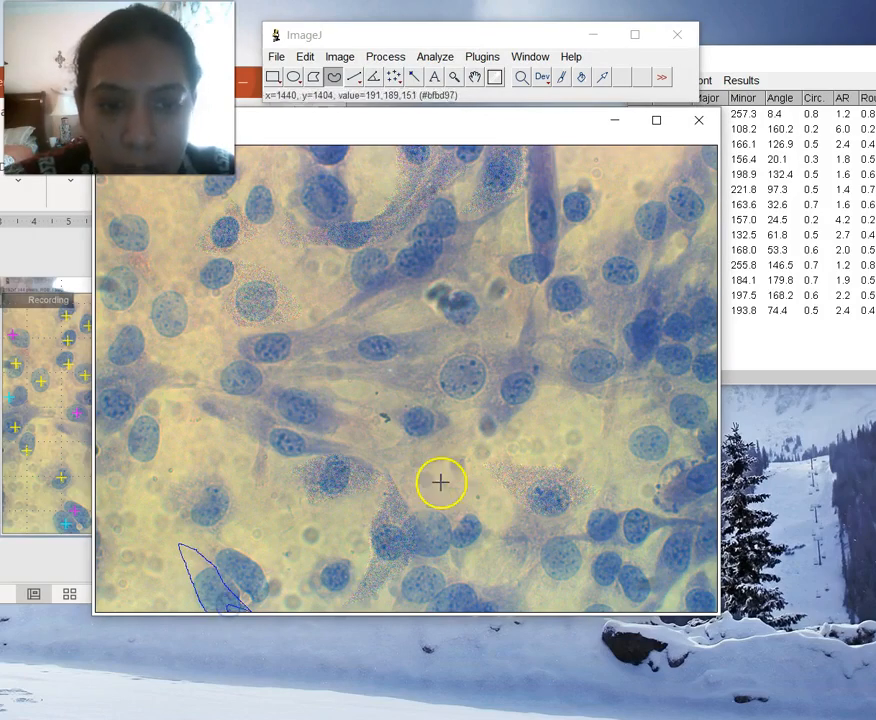
left_click(435, 57)
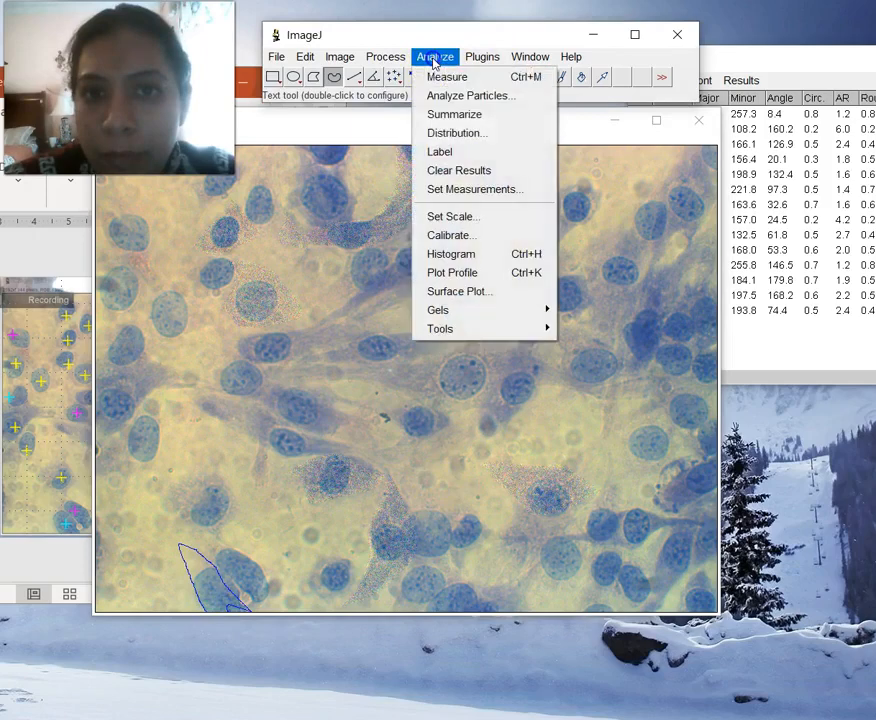
left_click(445, 78)
Apply Add Noise inside the outline of the triangular cell at the lower-left bottom edge
left_click(368, 62)
mouse_move(428, 171)
left_click(580, 170)
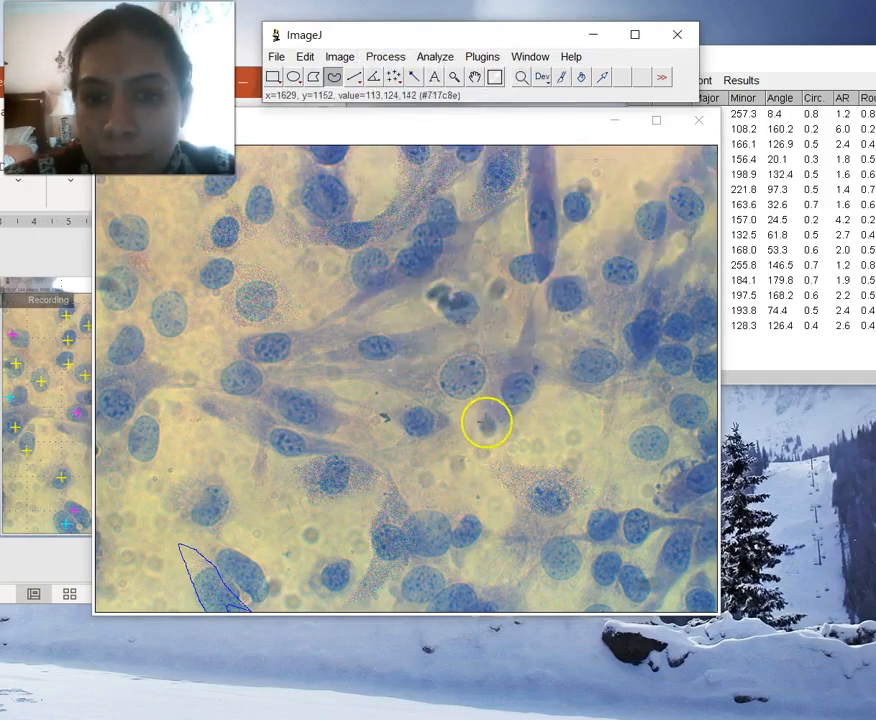
Outline the oval cell right of the image's centre with the freehand selection and measure it
left_click(562, 369)
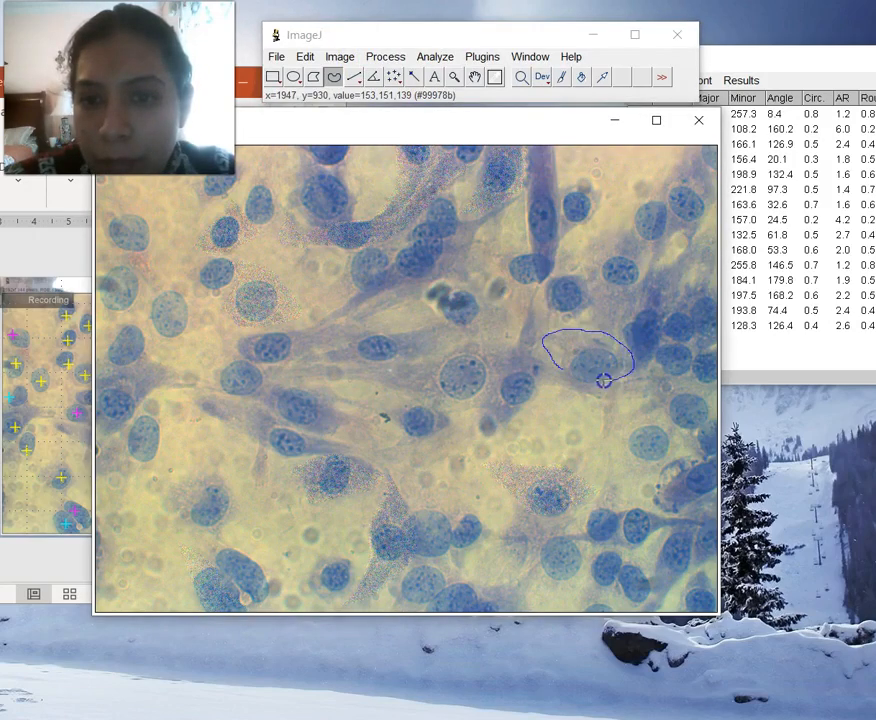
left_click(437, 57)
left_click(458, 77)
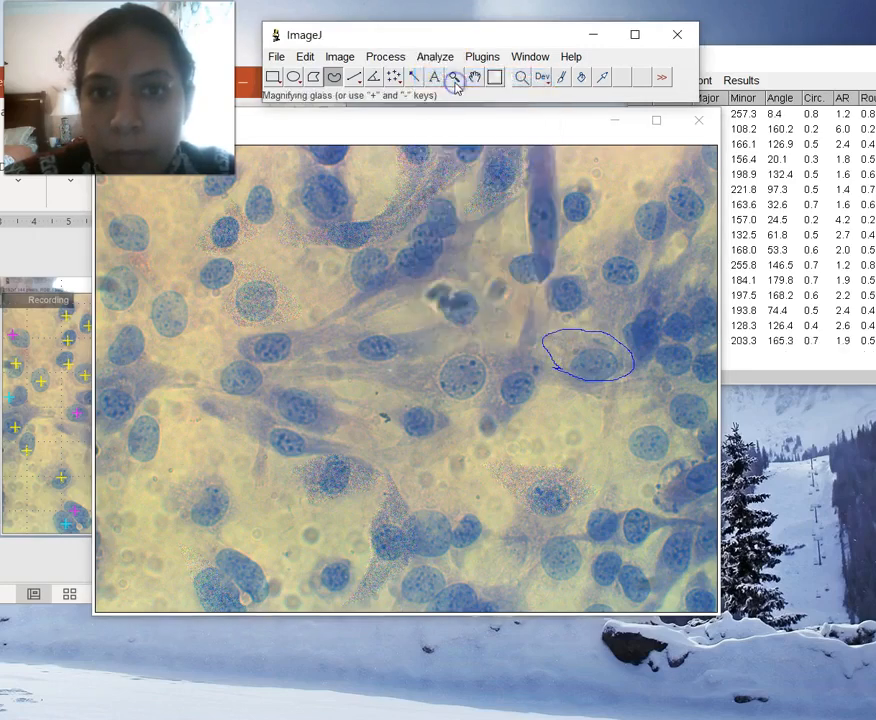
Apply Add Noise inside the outline of the oval cell right of the image's centre
left_click(398, 60)
mouse_move(422, 172)
left_click(595, 173)
Bring the Results window into full view and save the measurements as Morphology Results-C3b
left_click_drag(875, 65, 596, 98)
left_click(279, 115)
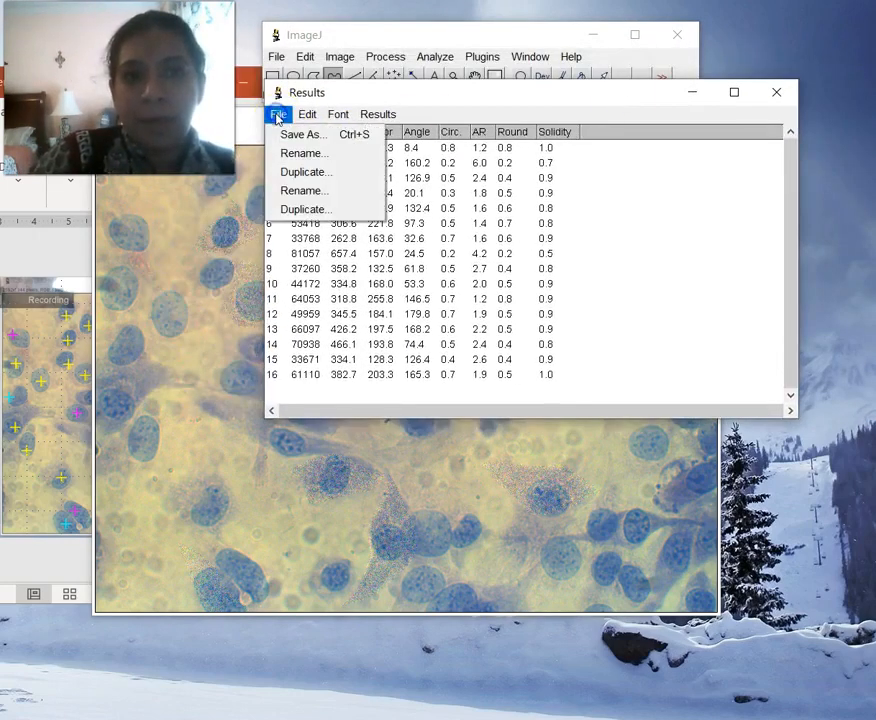
left_click(284, 136)
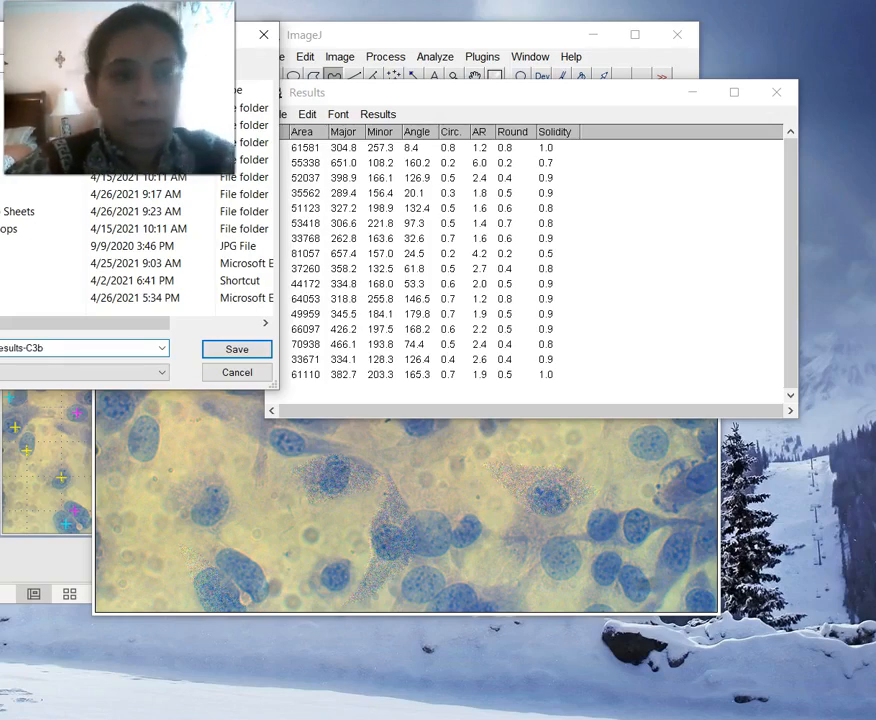
key("Return")
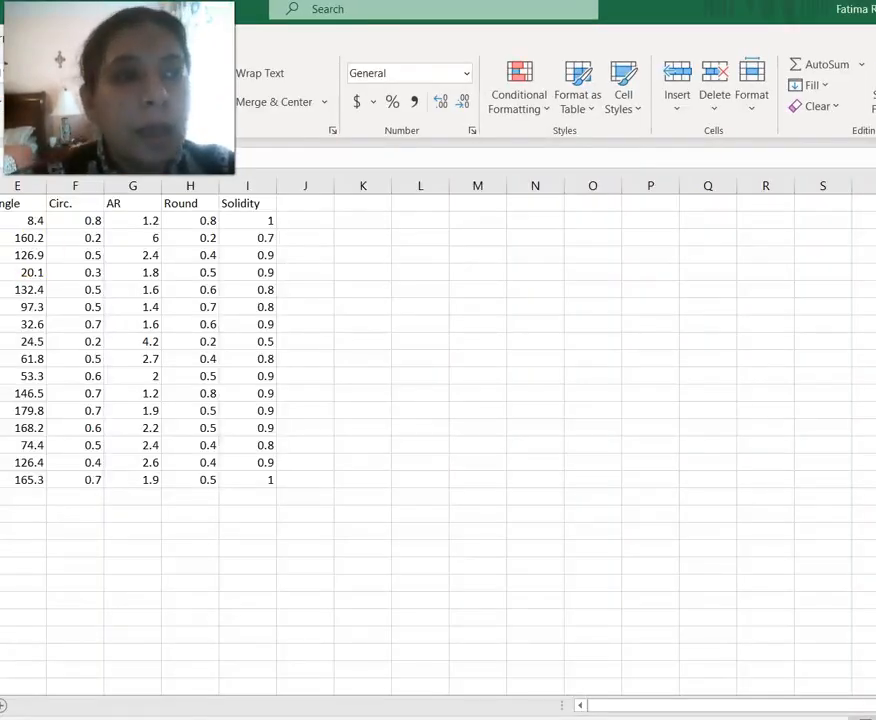
In Excel, select the whole Morphology Results-C3b table and resize and reposition the workbook window to show all its columns
left_click_drag(20, 203, 240, 484)
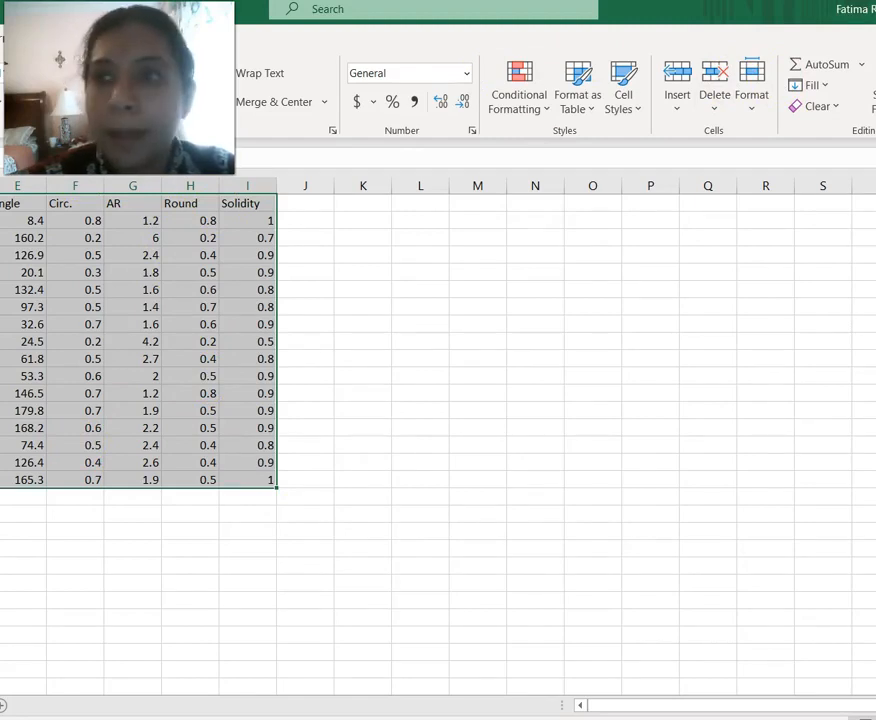
left_click(875, 9)
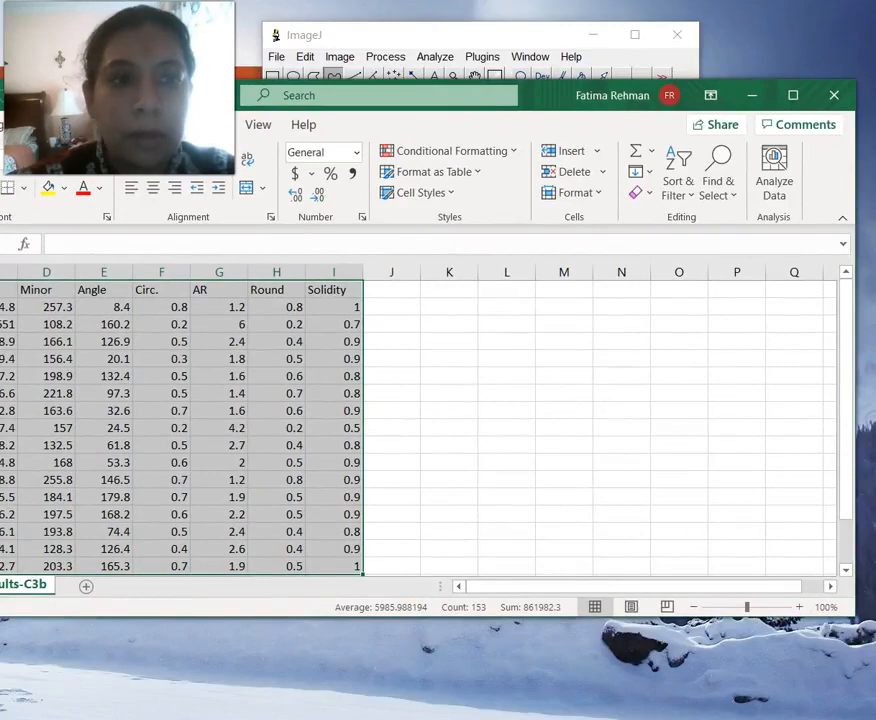
left_click_drag(600, 98, 729, 27)
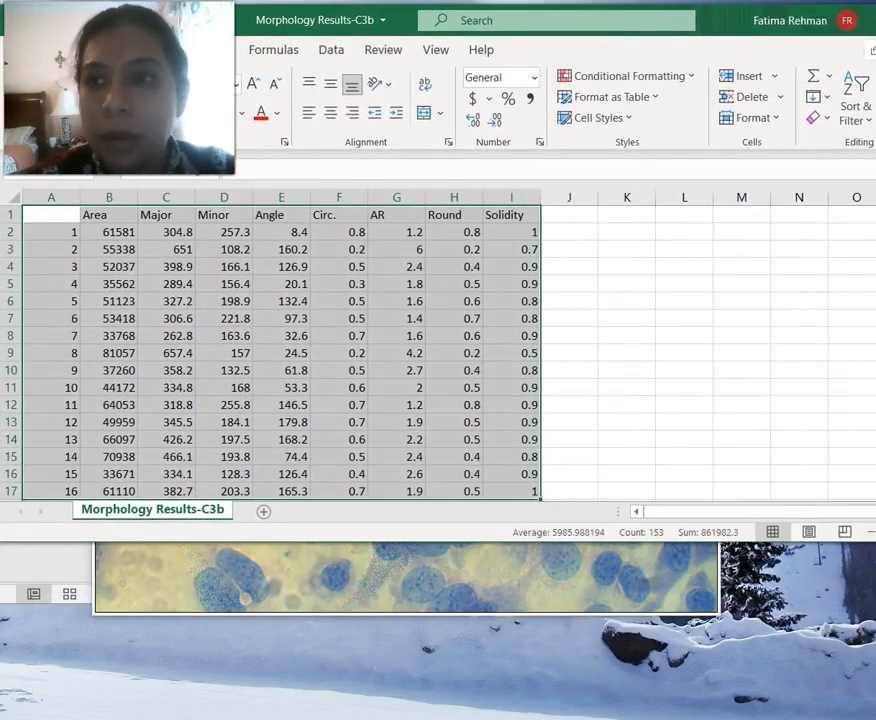
mouse_move(875, 135)
left_mouse_down()
mouse_move(856, 136)
mouse_move(870, 135)
left_mouse_up()
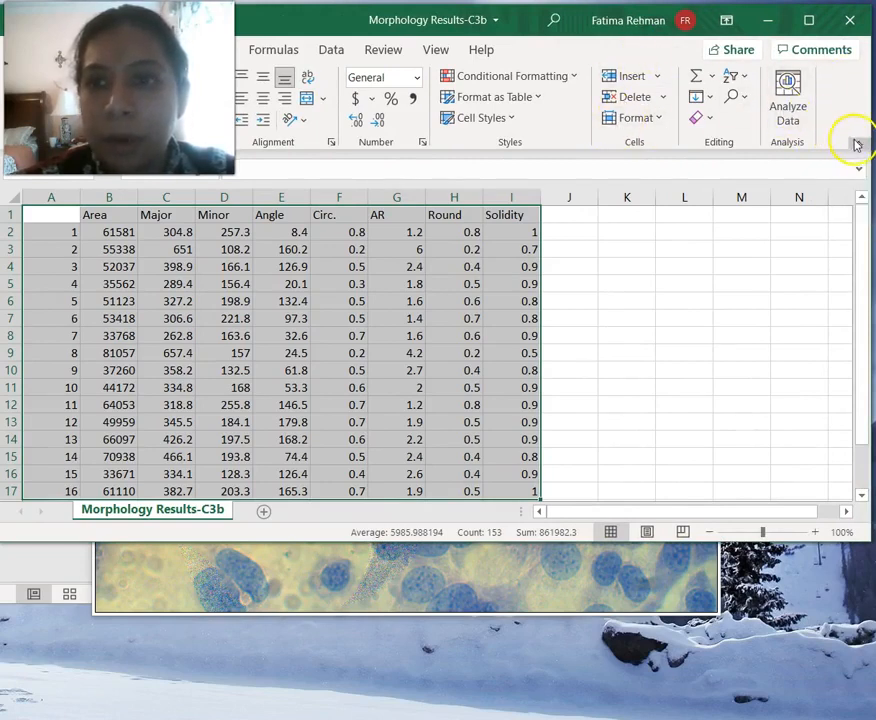
left_click(808, 20)
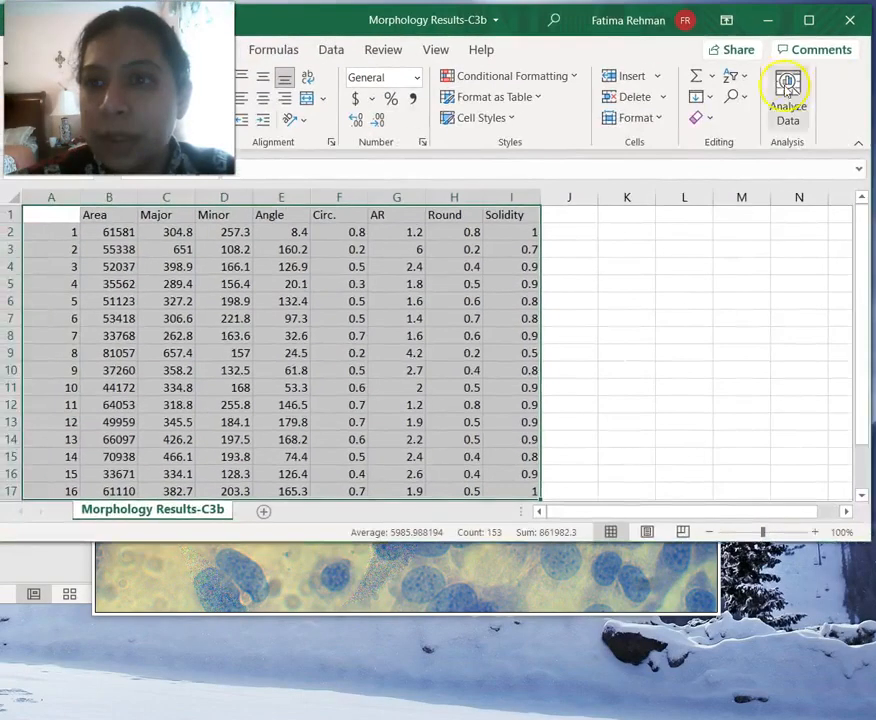
left_click(856, 147)
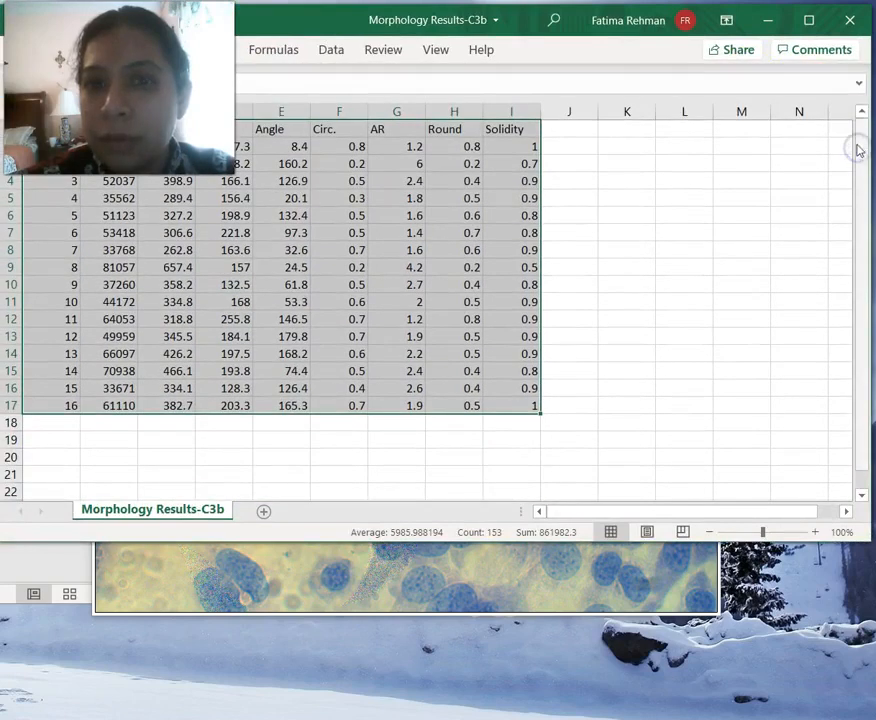
left_click(858, 88)
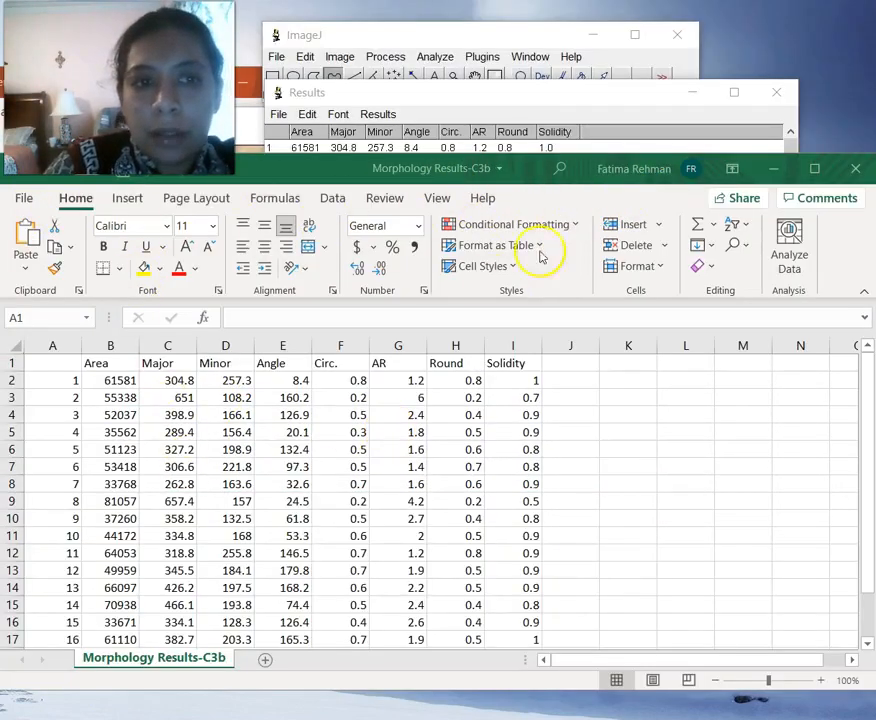
left_click(752, 238)
left_click(742, 228)
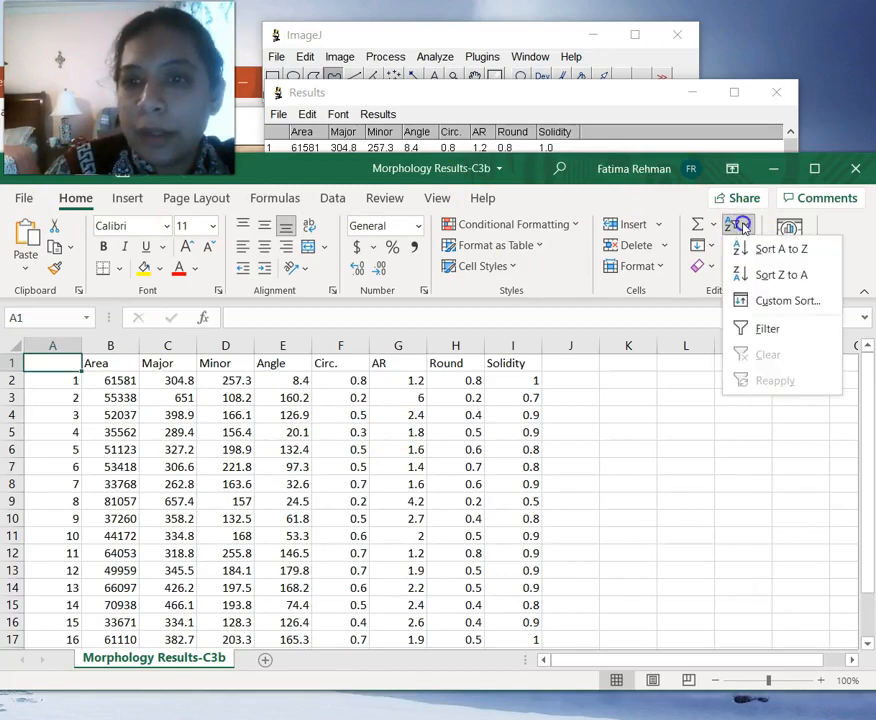
left_click(664, 401)
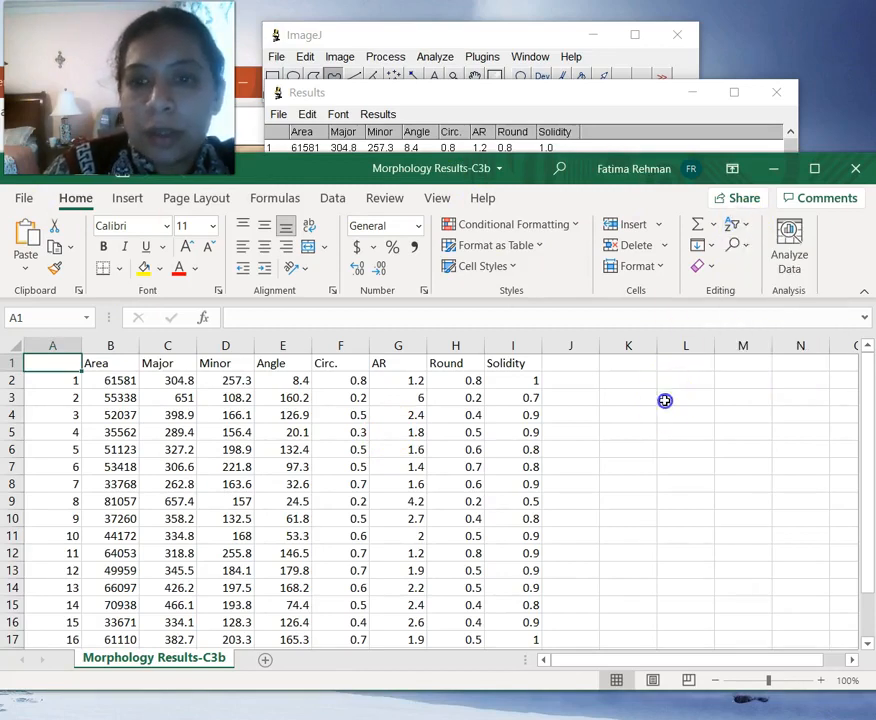
Select the table A1:I17 and apply a custom sort by Circ. and then by Round, using cell values
left_click_drag(42, 360, 536, 609)
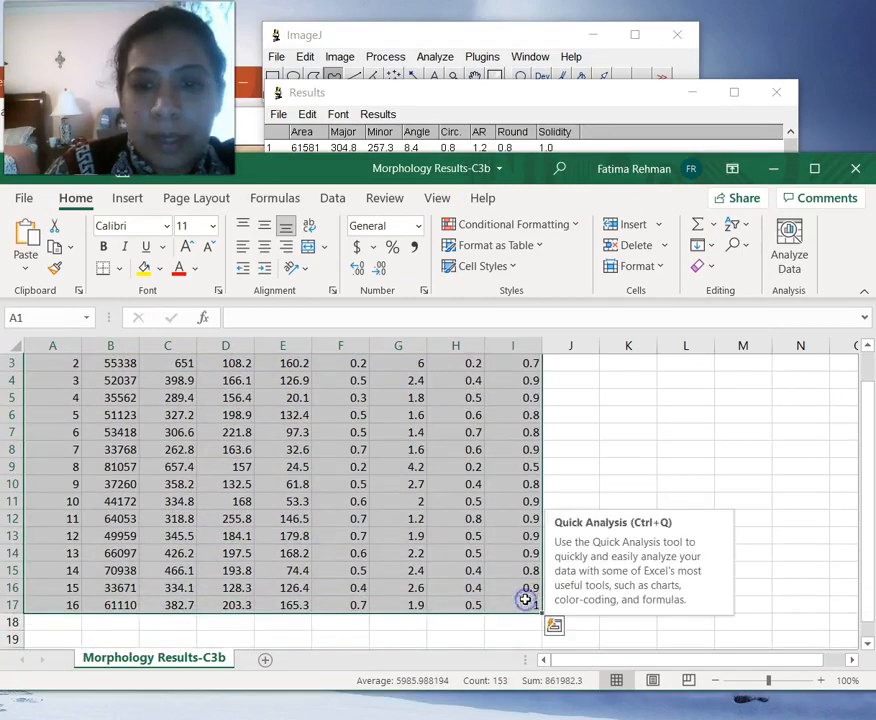
left_click(748, 228)
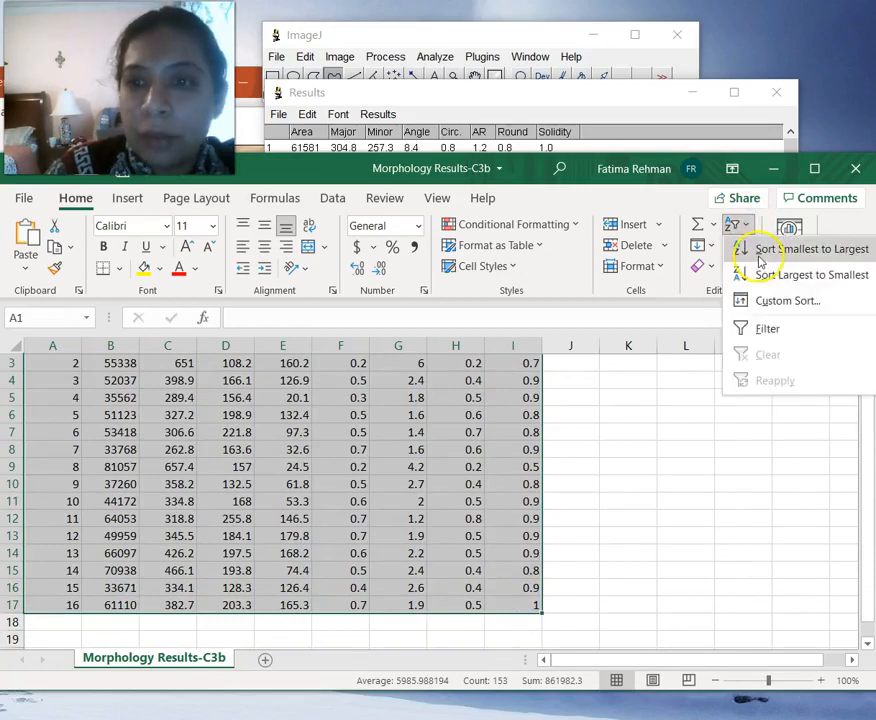
left_click(763, 301)
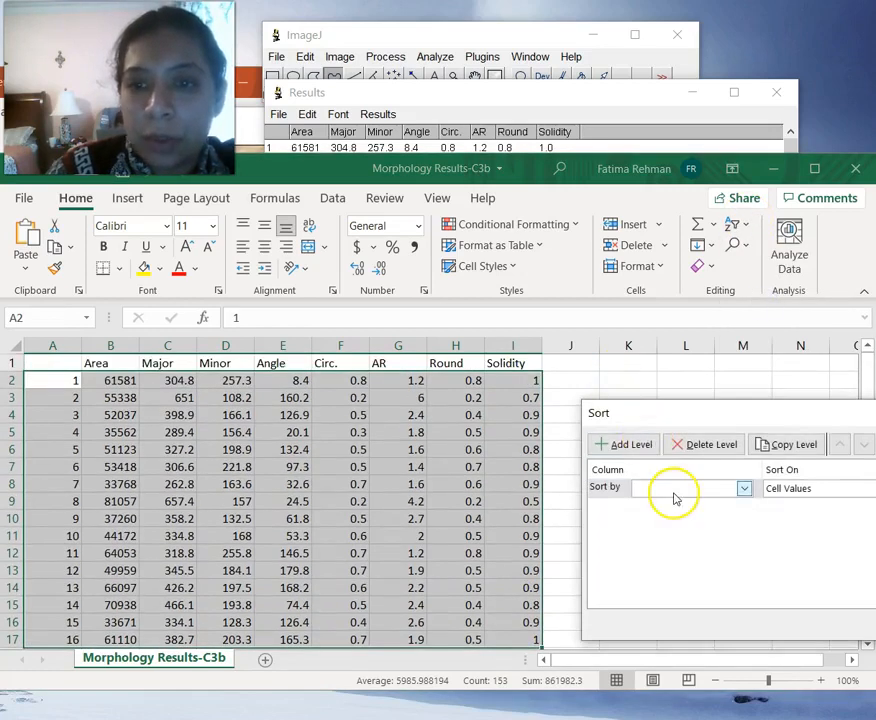
left_click(716, 491)
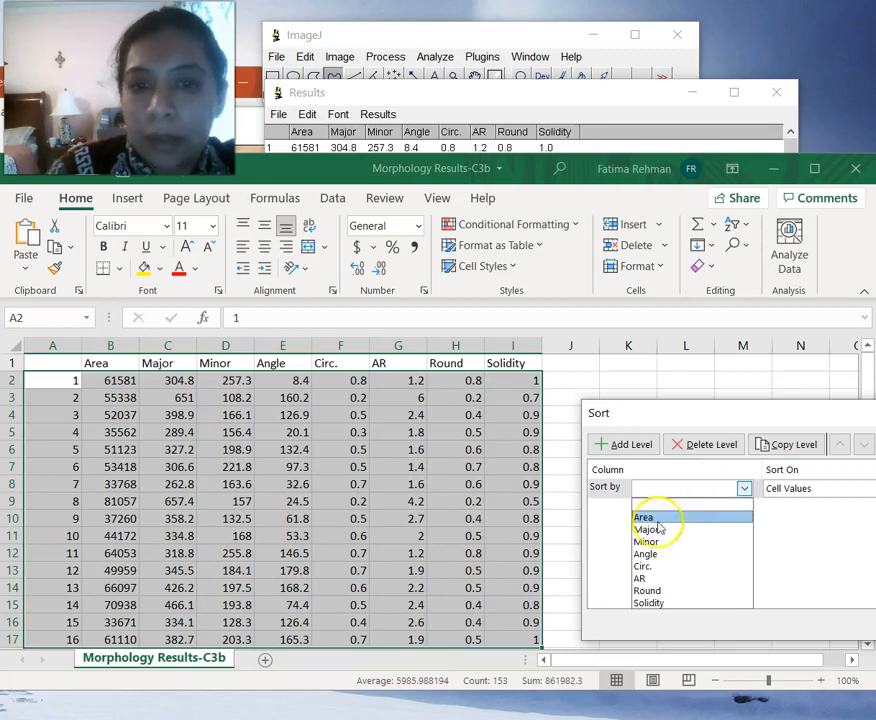
left_click(652, 567)
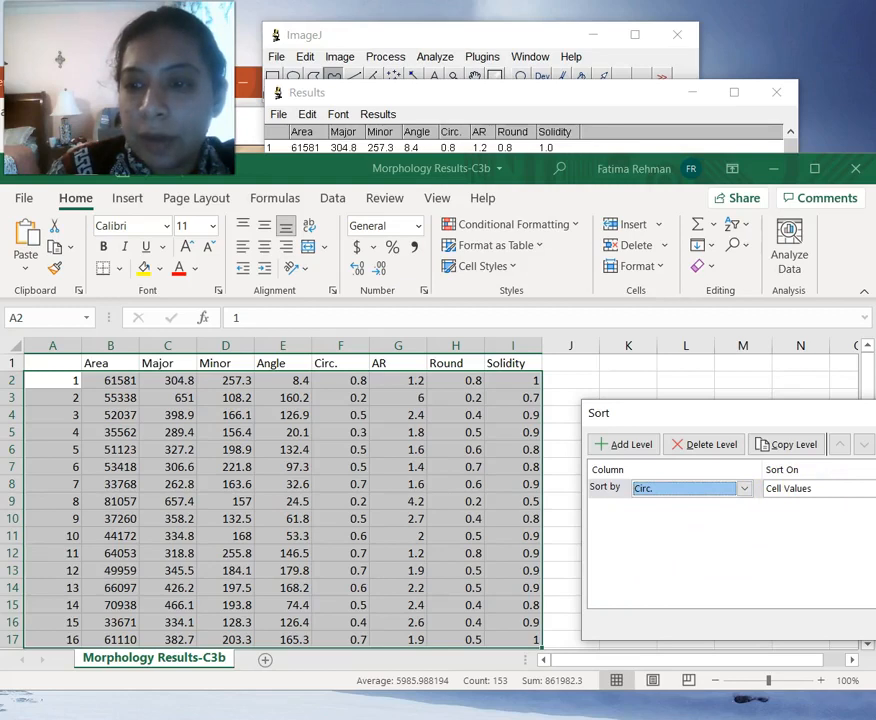
left_click(622, 444)
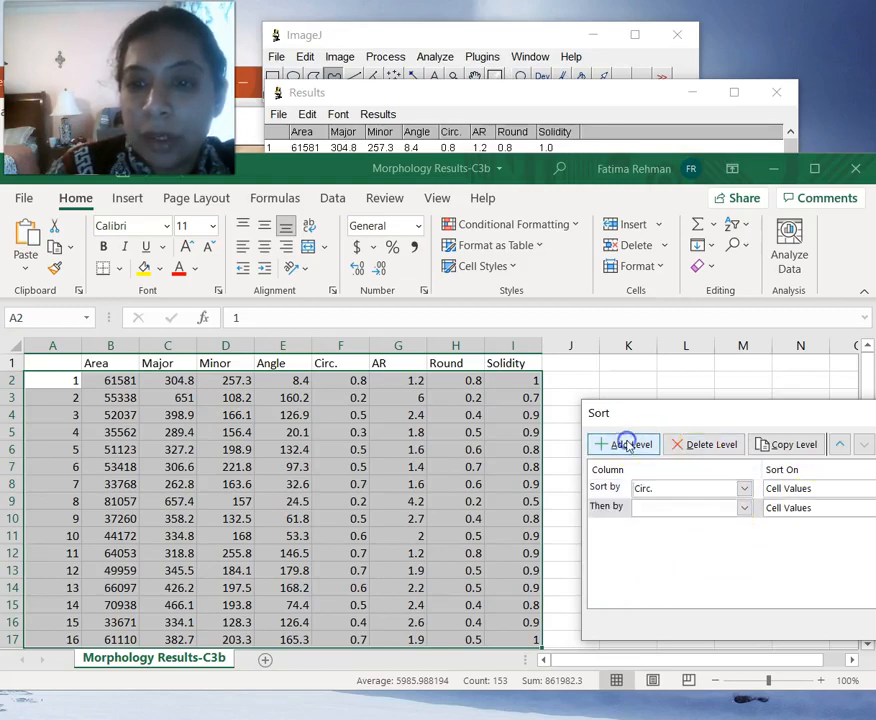
left_click(754, 509)
left_click(745, 510)
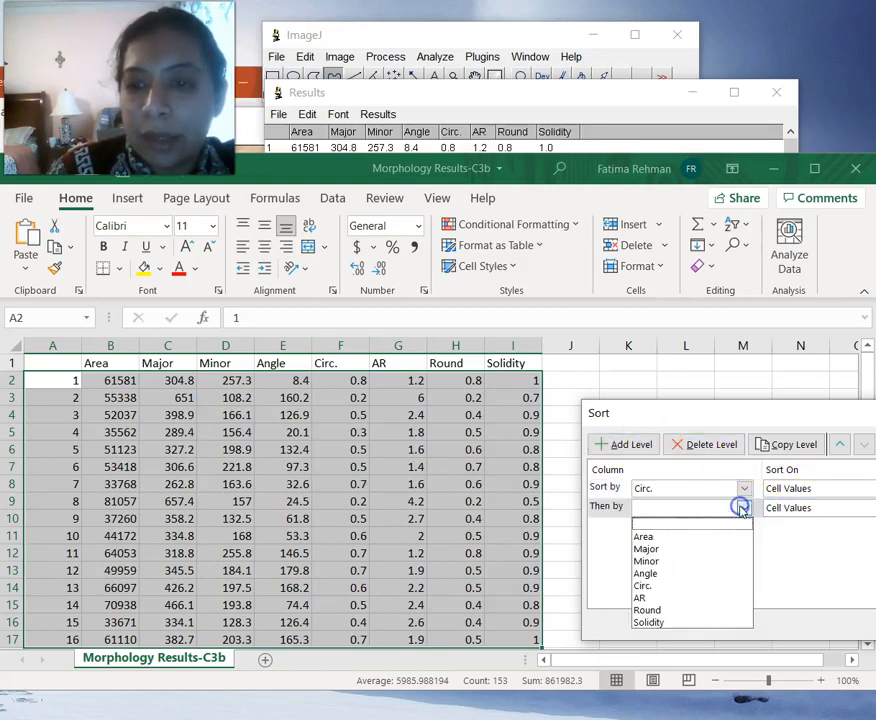
left_click(687, 611)
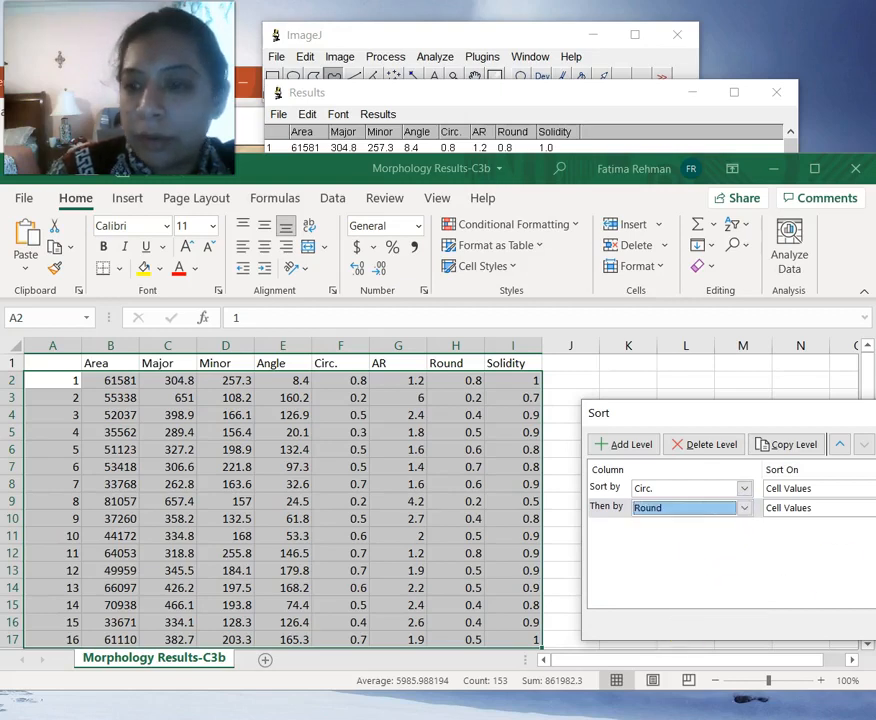
key("Return")
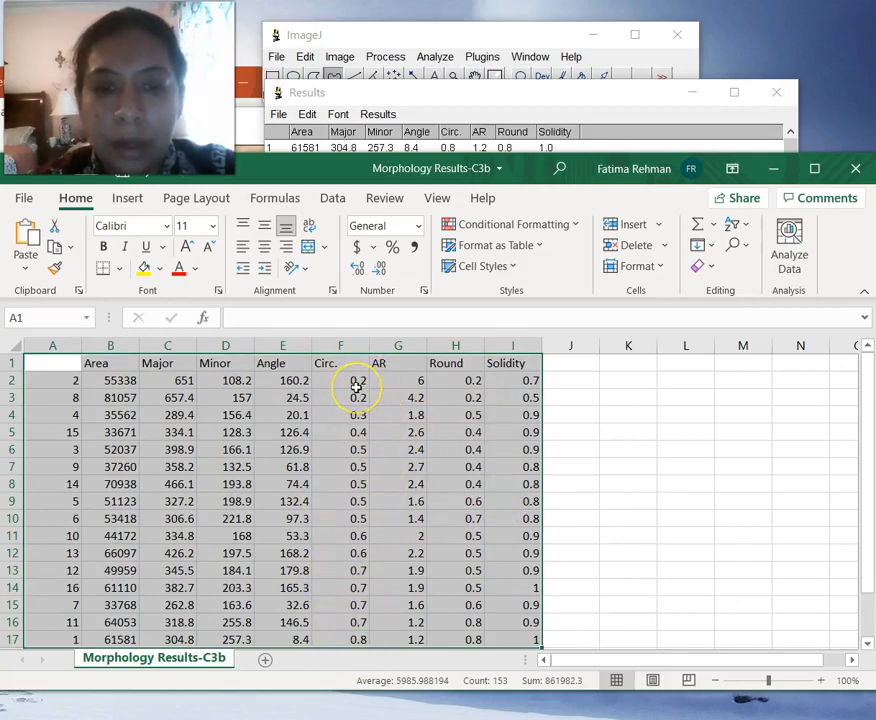
Fill the four lowest-circularity cell records, A2:I5, with yellow
left_click_drag(55, 380, 502, 434)
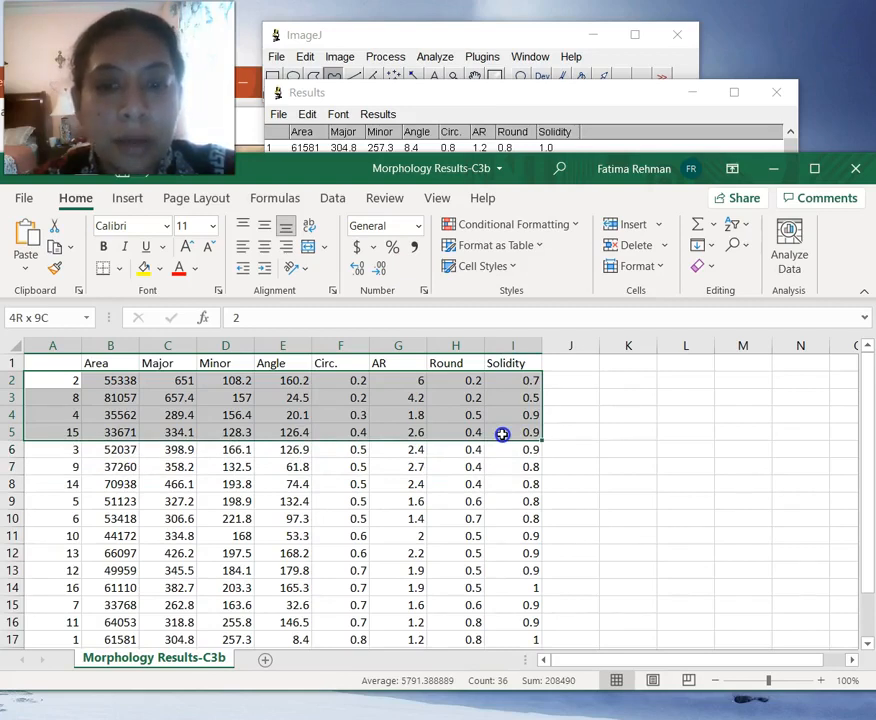
left_click_drag(502, 434, 496, 434)
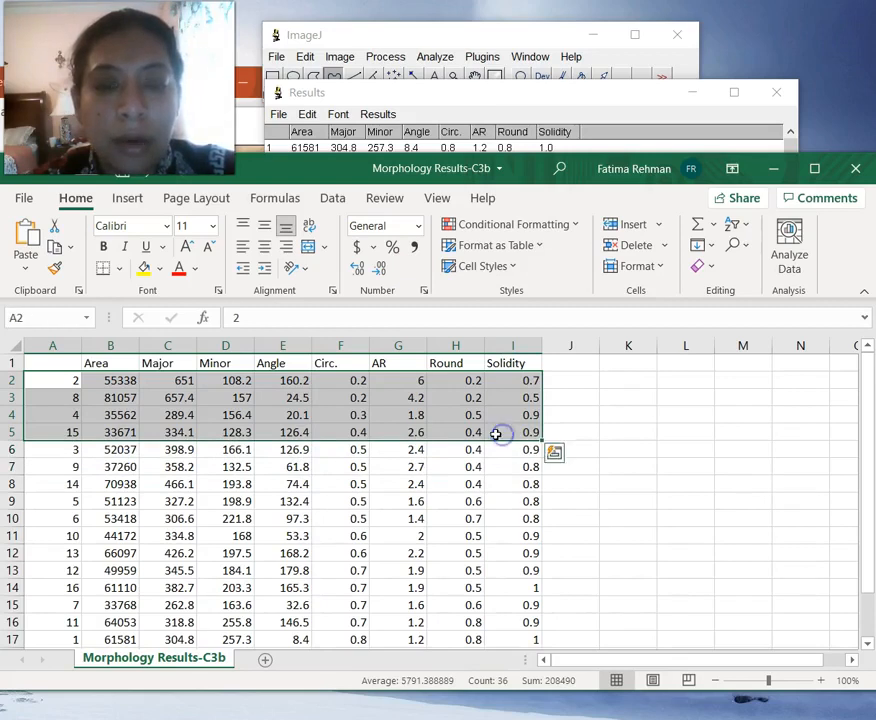
left_click(144, 270)
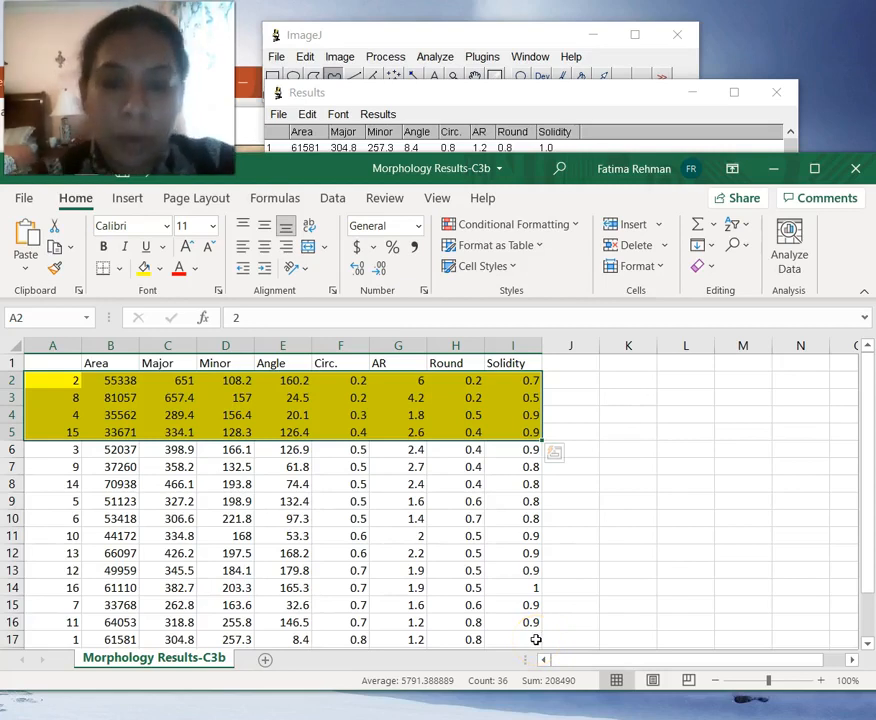
Fill the cell records with circularity 0.7 and above, A13:I17, with light blue
left_click_drag(536, 639, 67, 537)
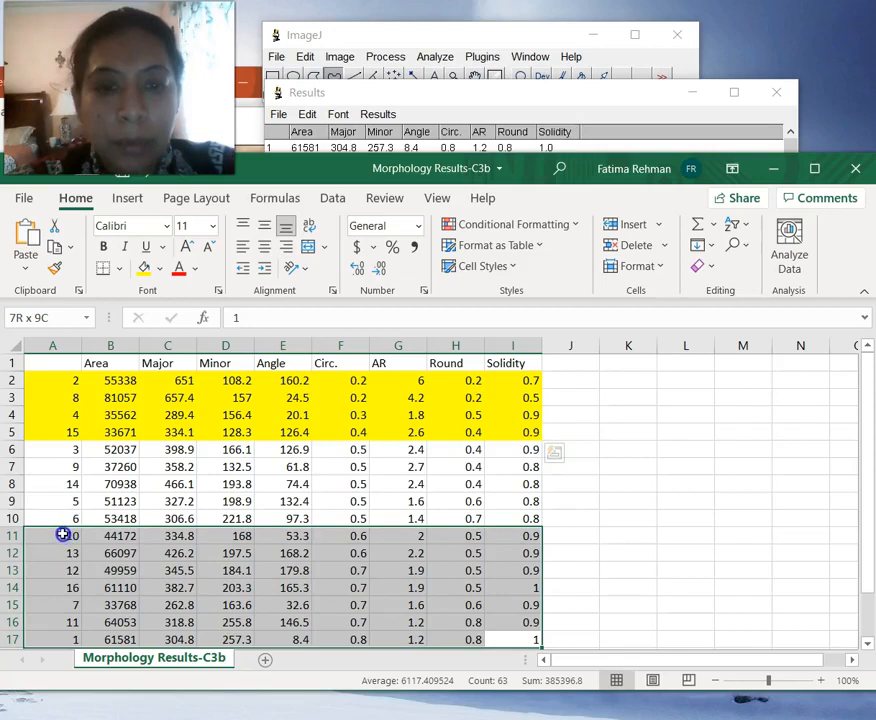
left_click(63, 534)
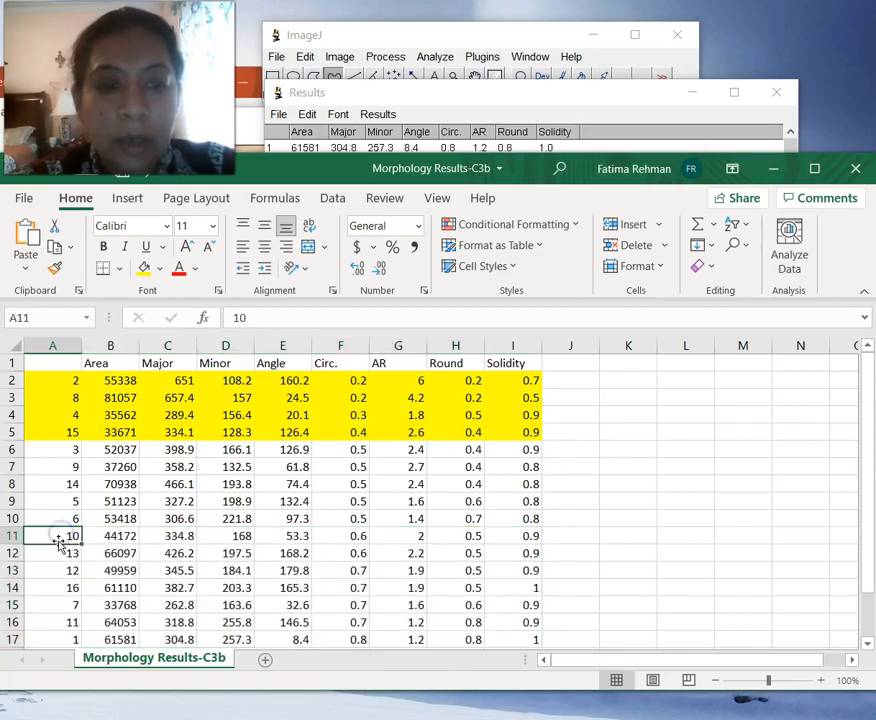
left_click_drag(61, 534, 474, 605)
left_click_drag(47, 570, 499, 647)
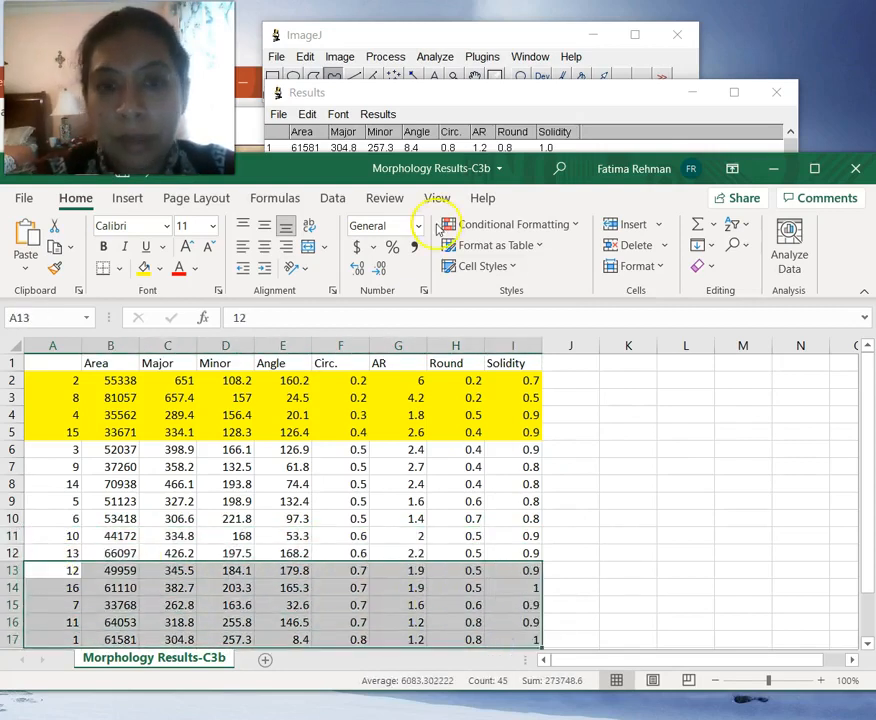
left_click(160, 269)
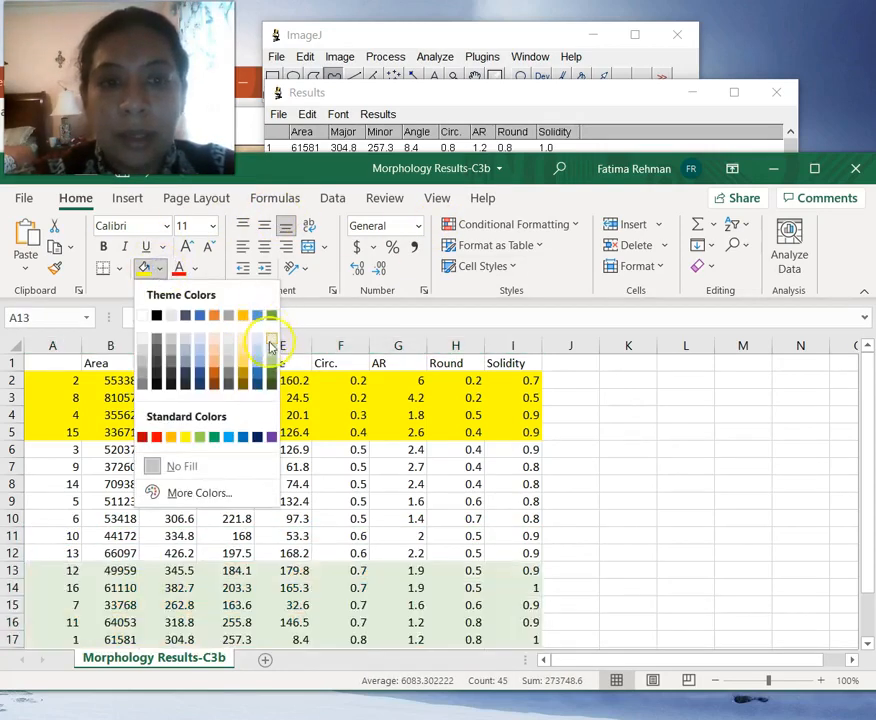
left_click(259, 350)
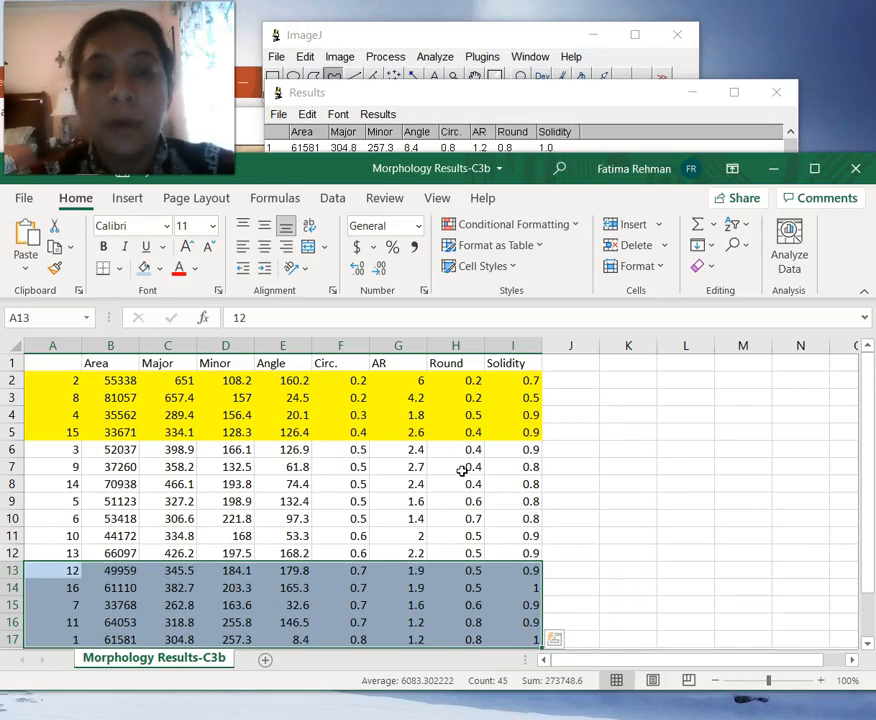
Fill the cell records with circularity 0.5 and roundness 0.4, A6:I8, with yellow
left_click(530, 486)
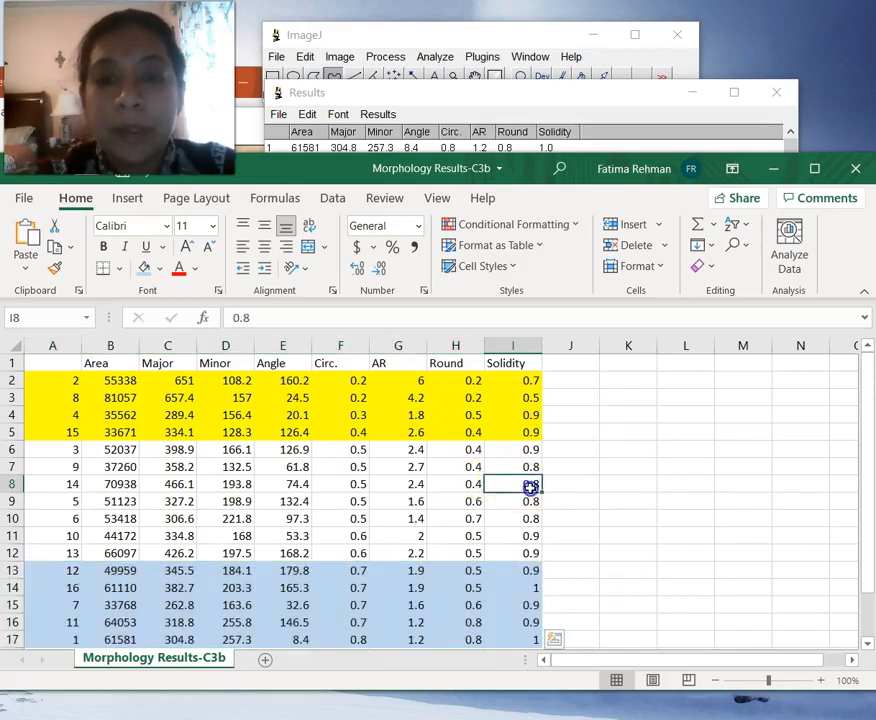
left_click_drag(530, 486, 66, 456)
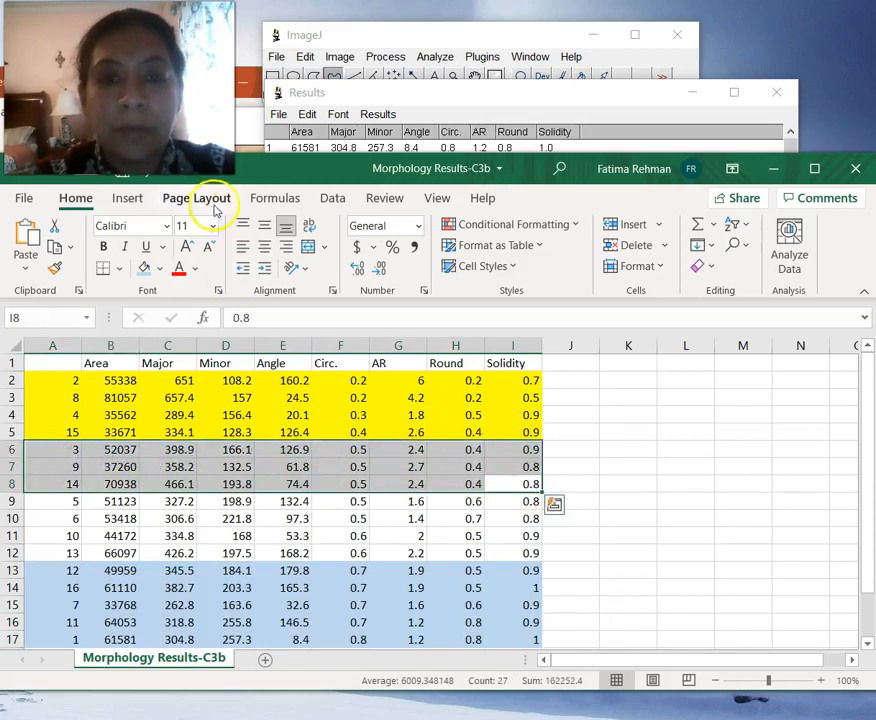
left_click(136, 201)
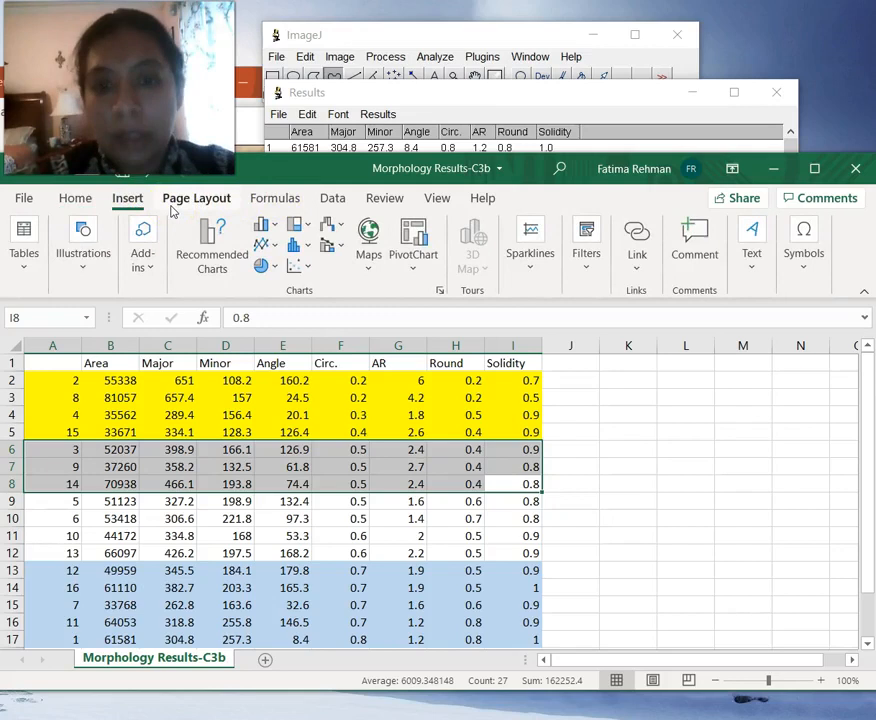
left_click(126, 212)
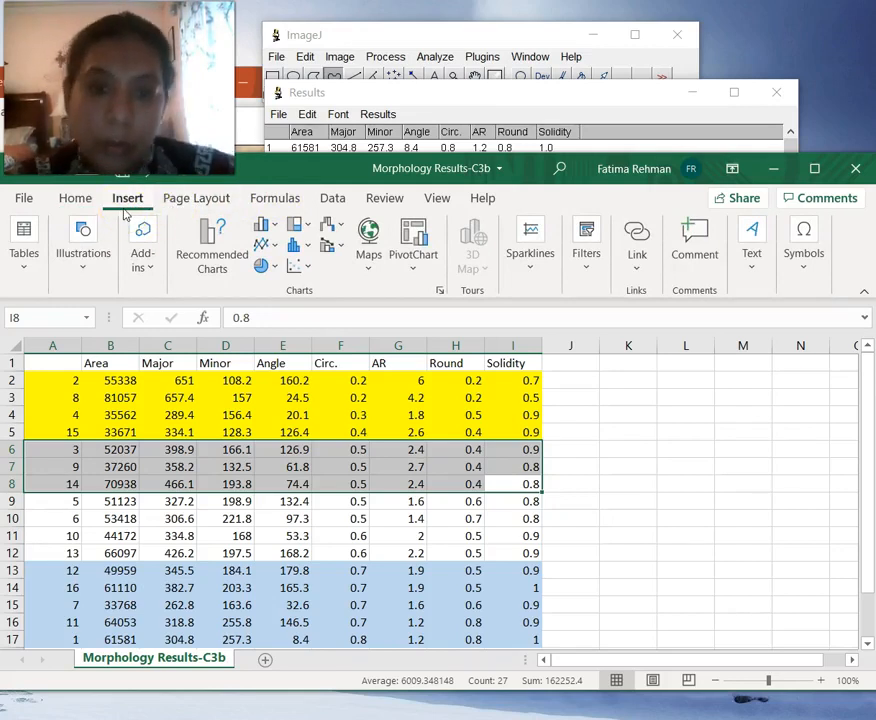
left_click(88, 197)
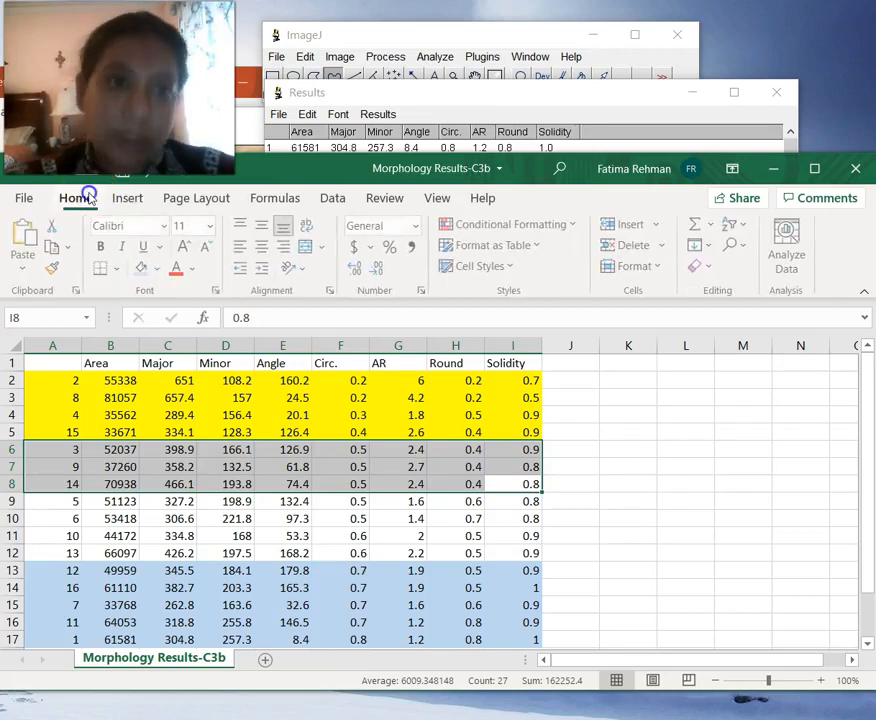
left_click(159, 270)
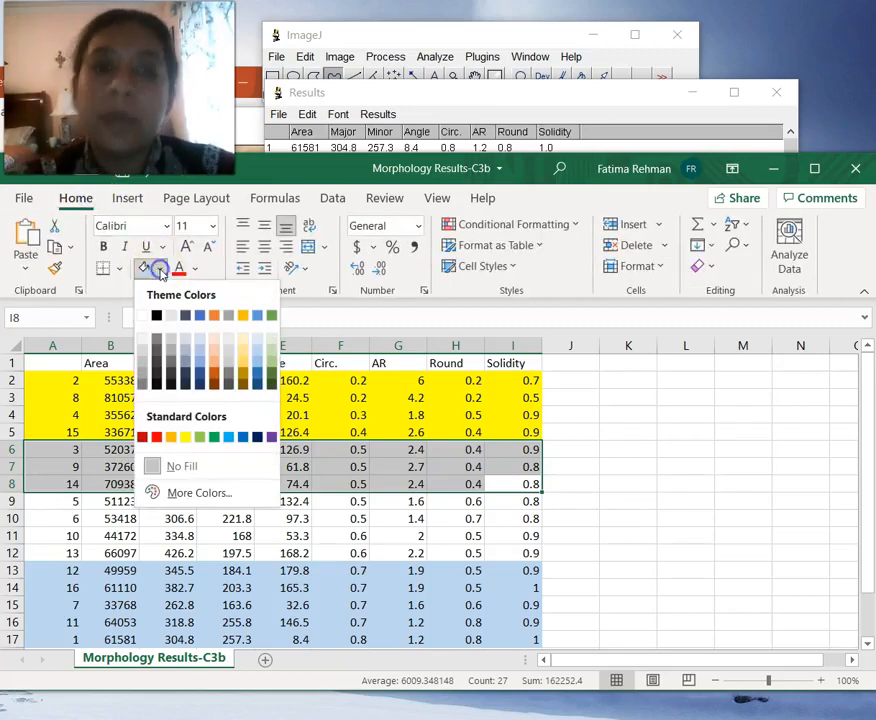
left_click(186, 437)
Fill the remaining uncoloured cell records, A9:I12, with the same light blue as the high-circularity records
left_click_drag(500, 508, 27, 553)
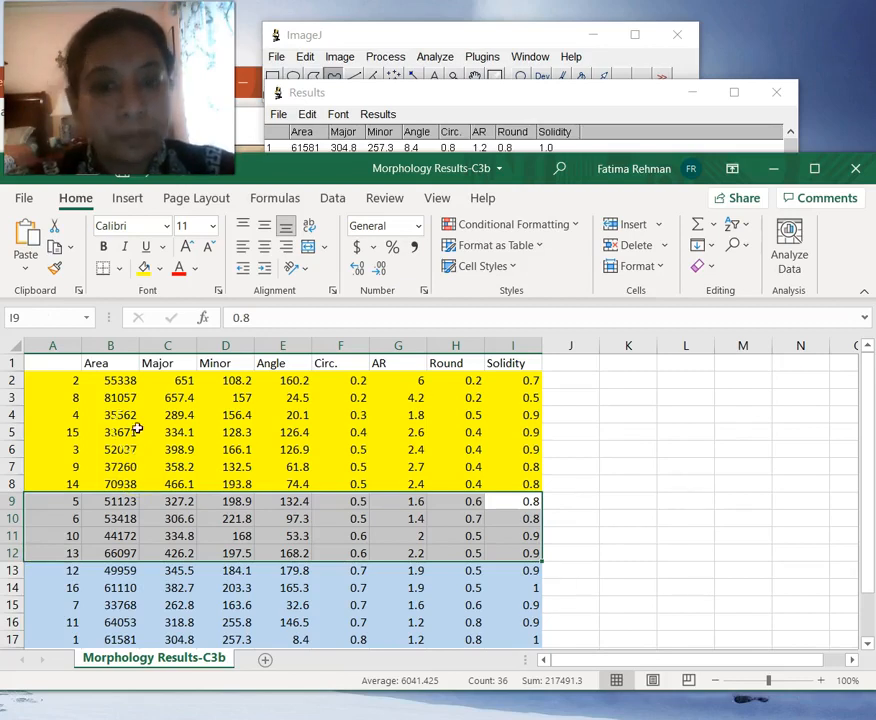
left_click(161, 269)
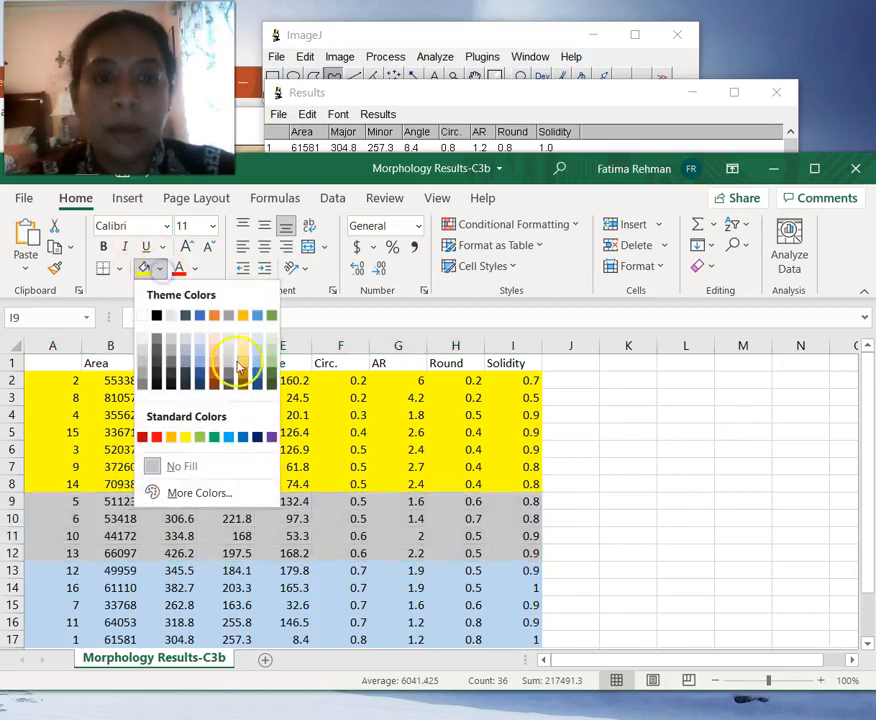
left_click(258, 349)
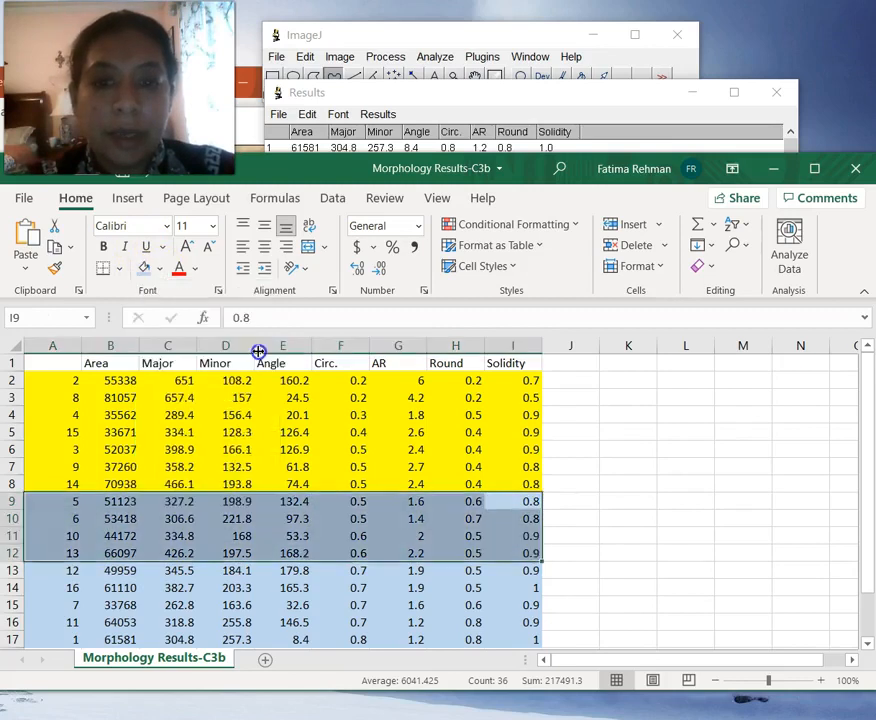
left_click(748, 589)
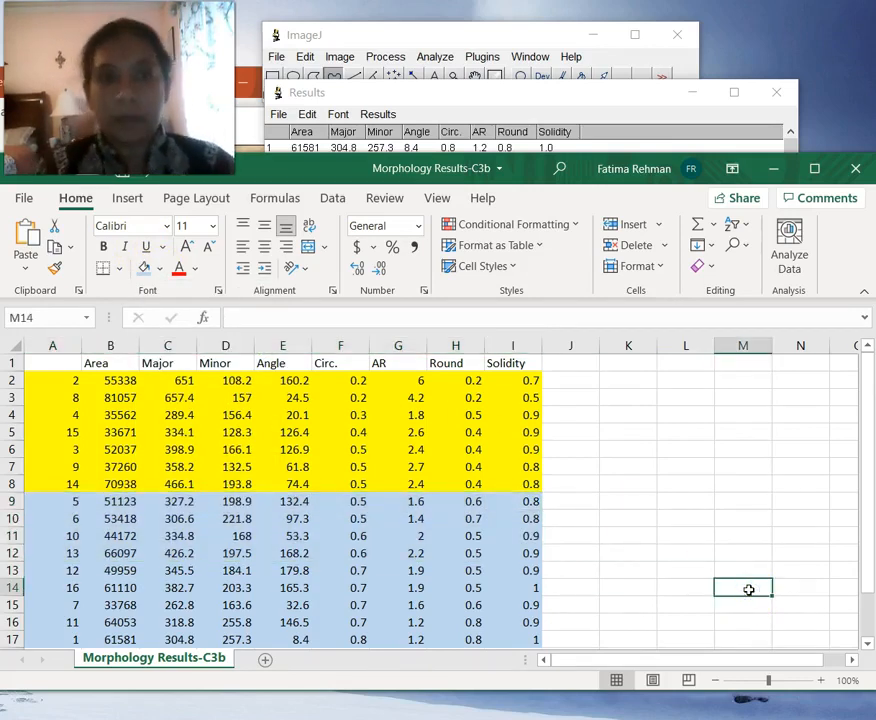